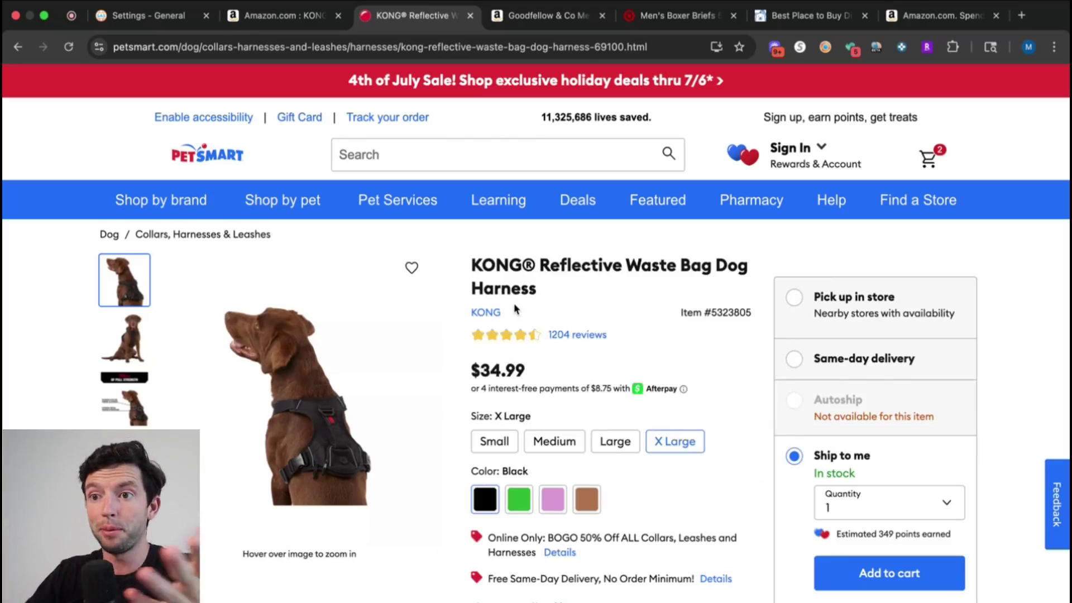
- Examine the price and the online-only collar and harness promotion for the X Large black KONG harness on PetSmart
{"action": "left_click_drag", "start_coordinate": [539, 370], "coordinate": [472, 371]}
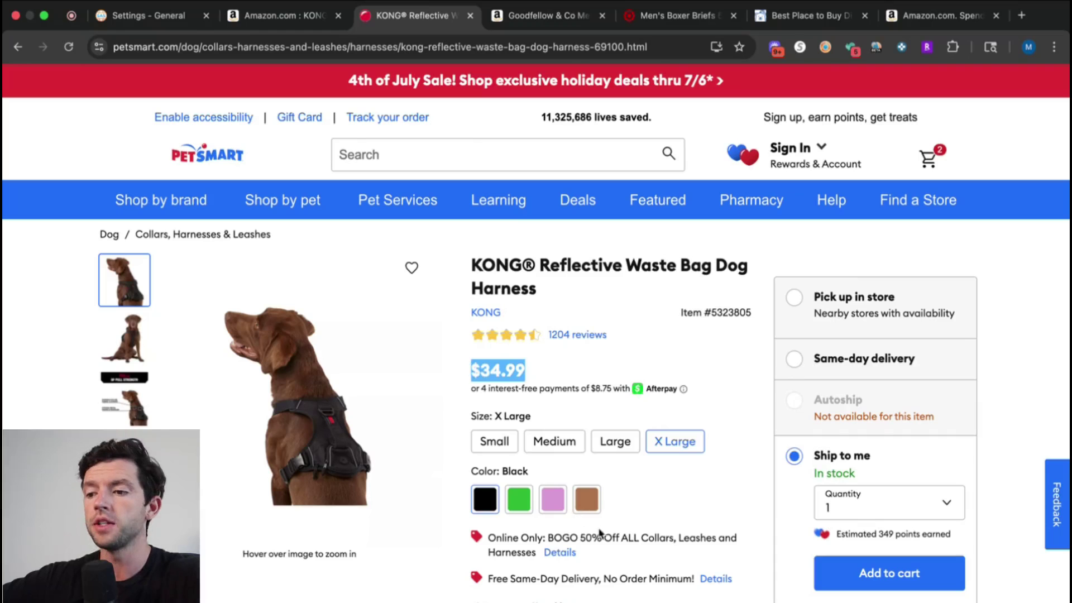
{"action": "left_click_drag", "start_coordinate": [639, 575], "coordinate": [471, 545]}
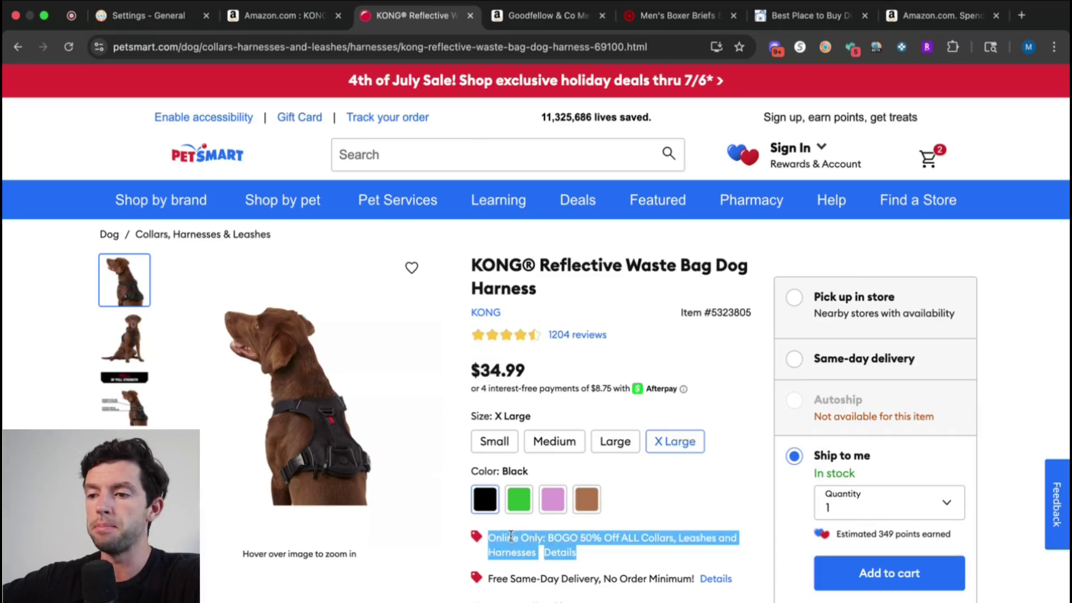
{"action": "scroll", "coordinate": [602, 559], "scroll_direction": "up", "scroll_amount": 5}
{"action": "scroll", "coordinate": [602, 560], "scroll_direction": "down", "scroll_amount": 5}
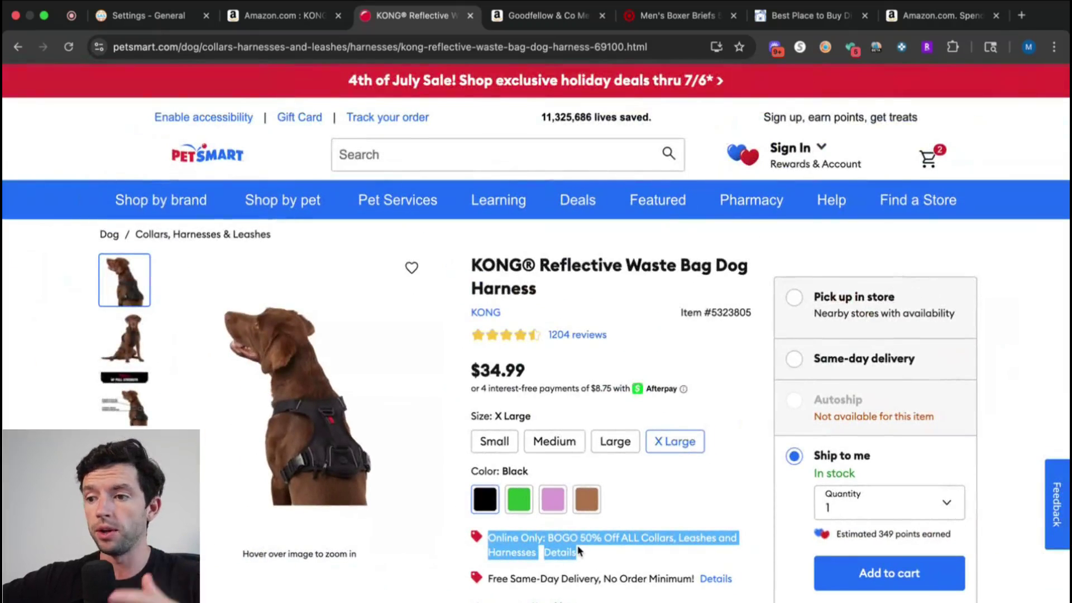
{"action": "left_click_drag", "start_coordinate": [531, 372], "coordinate": [468, 372]}
{"action": "left_click", "coordinate": [543, 357]}
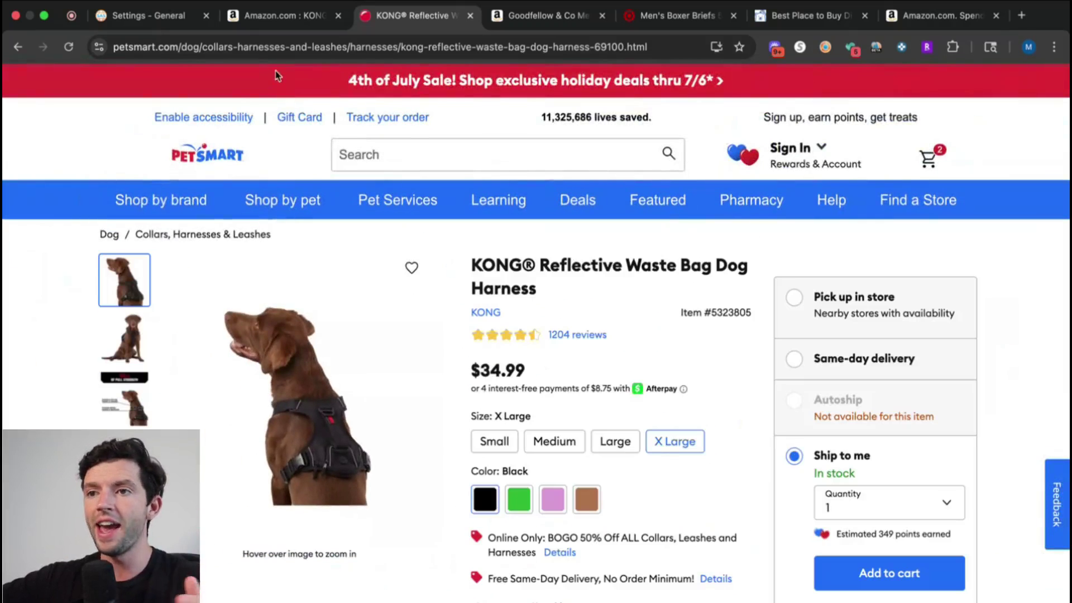
- Switch to the Amazon listing for the KONG harness and clear its cost price in SellerAmp
{"action": "left_click", "coordinate": [276, 16]}
{"action": "left_click", "coordinate": [898, 375]}
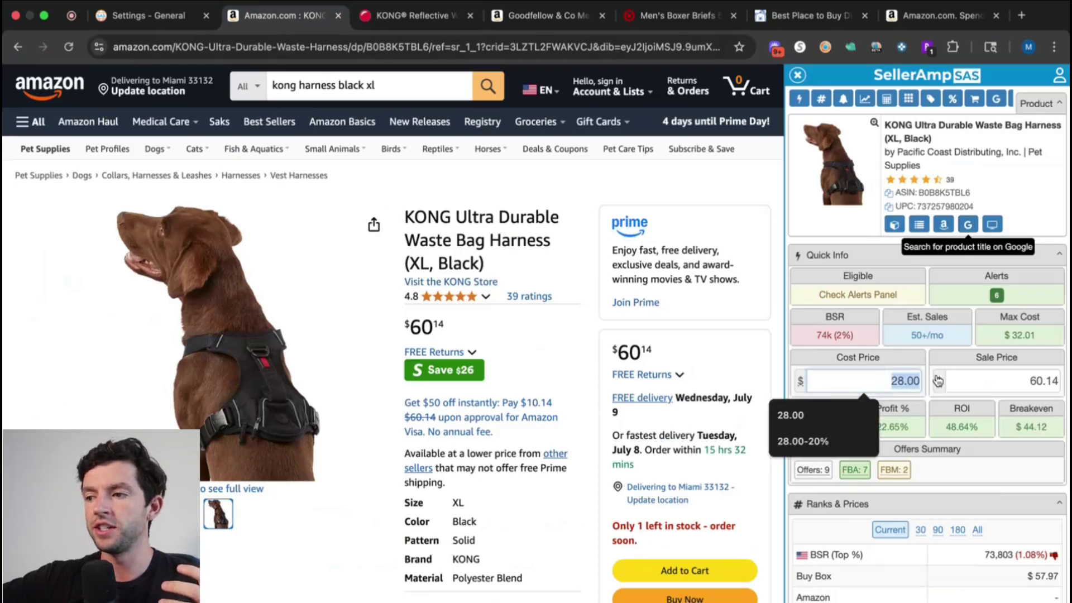
{"action": "key", "text": "BackSpace"}
- Check the harness's Amazon price and seller details, and widen the SellerAmp panel slightly
{"action": "left_click_drag", "start_coordinate": [463, 334], "coordinate": [402, 329]}
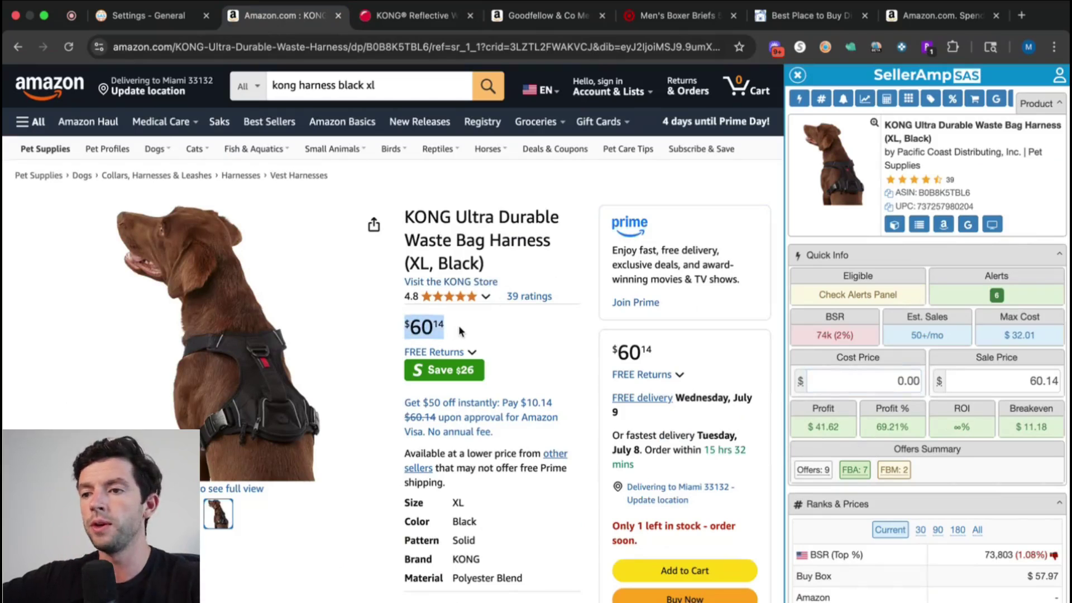
{"action": "scroll", "coordinate": [461, 331], "scroll_direction": "down", "scroll_amount": 3}
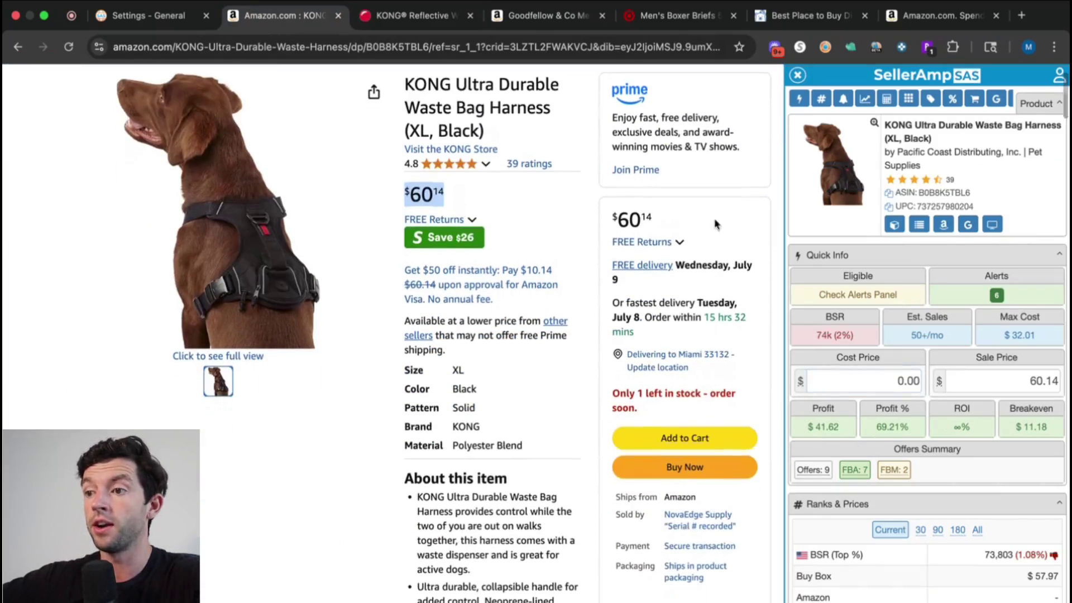
{"action": "scroll", "coordinate": [618, 390], "scroll_direction": "up", "scroll_amount": 3}
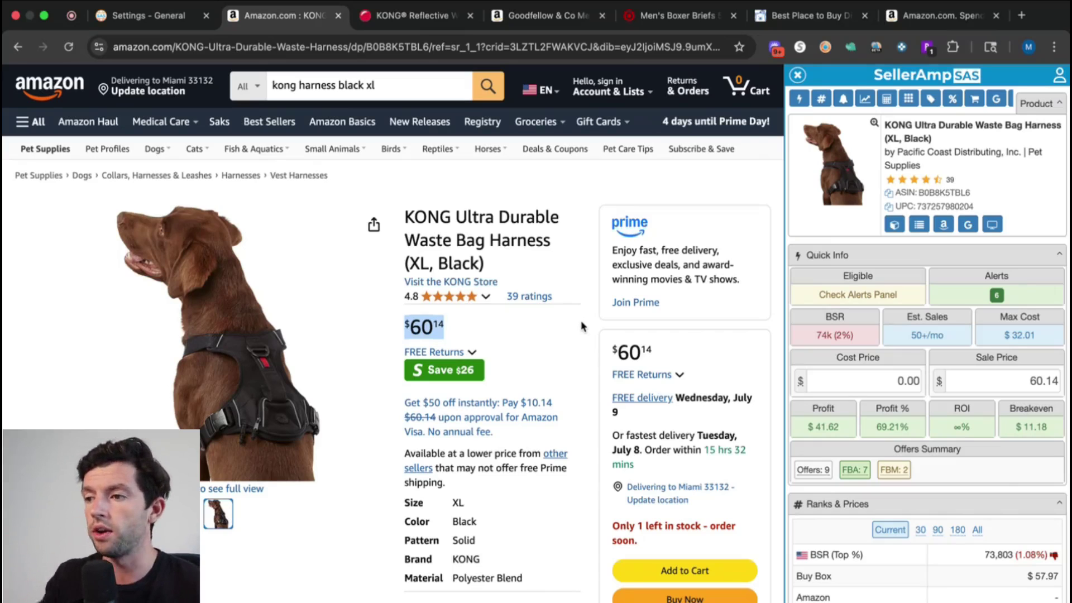
{"action": "mouse_move", "coordinate": [785, 317]}
{"action": "left_mouse_down"}
{"action": "mouse_move", "coordinate": [731, 316]}
{"action": "mouse_move", "coordinate": [772, 324]}
{"action": "left_mouse_up"}
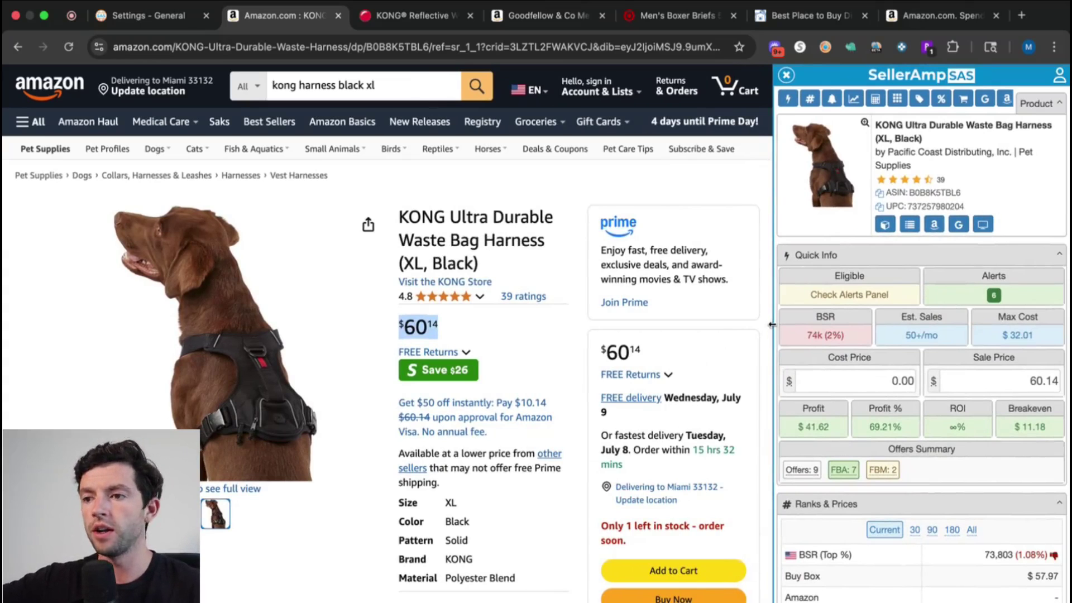
{"action": "left_click", "coordinate": [483, 333]}
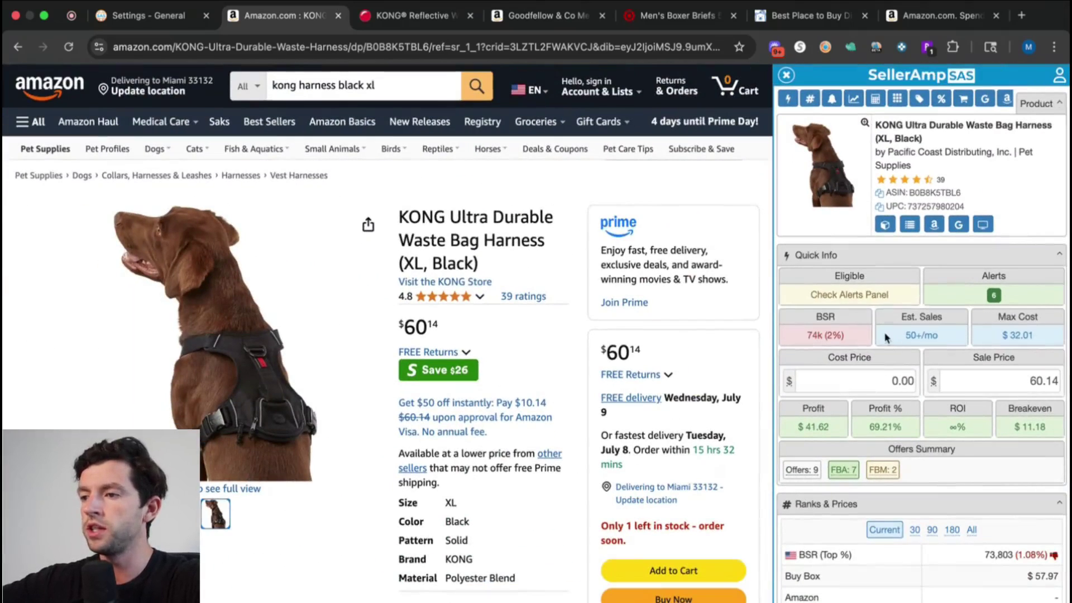
- Examine the harness's BSR and estimated monthly sales in SellerAmp's Quick Info
{"action": "left_click_drag", "start_coordinate": [844, 336], "coordinate": [804, 338]}
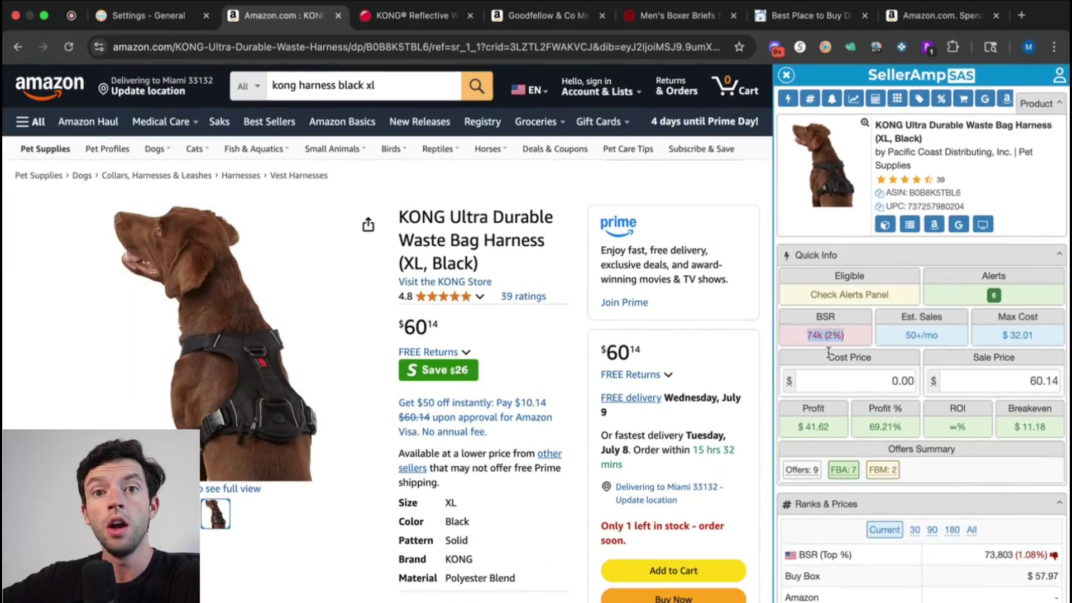
{"action": "mouse_move", "coordinate": [843, 337]}
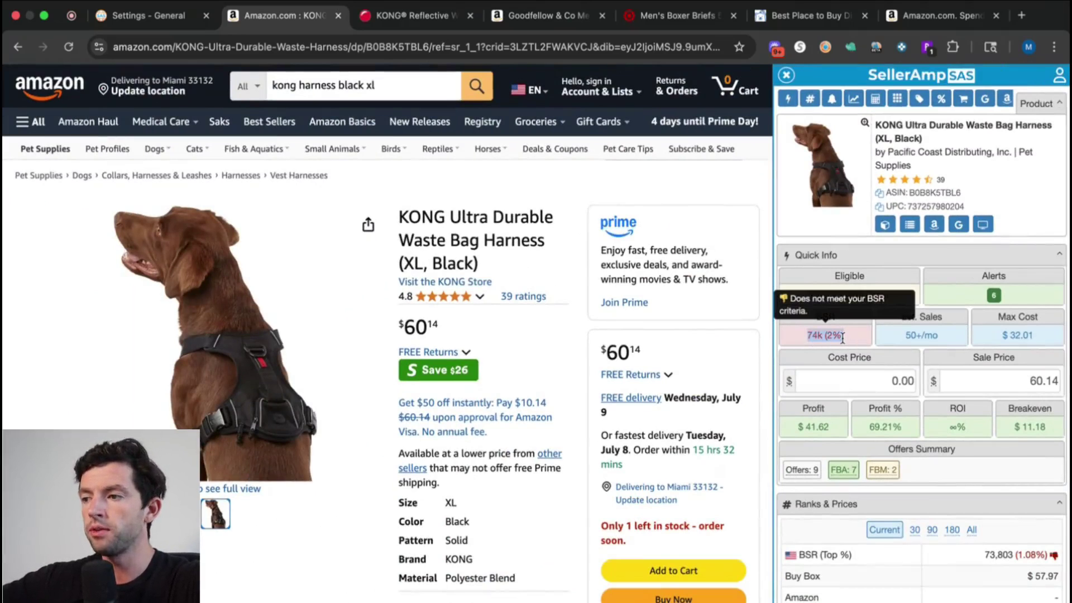
{"action": "left_click", "coordinate": [873, 349]}
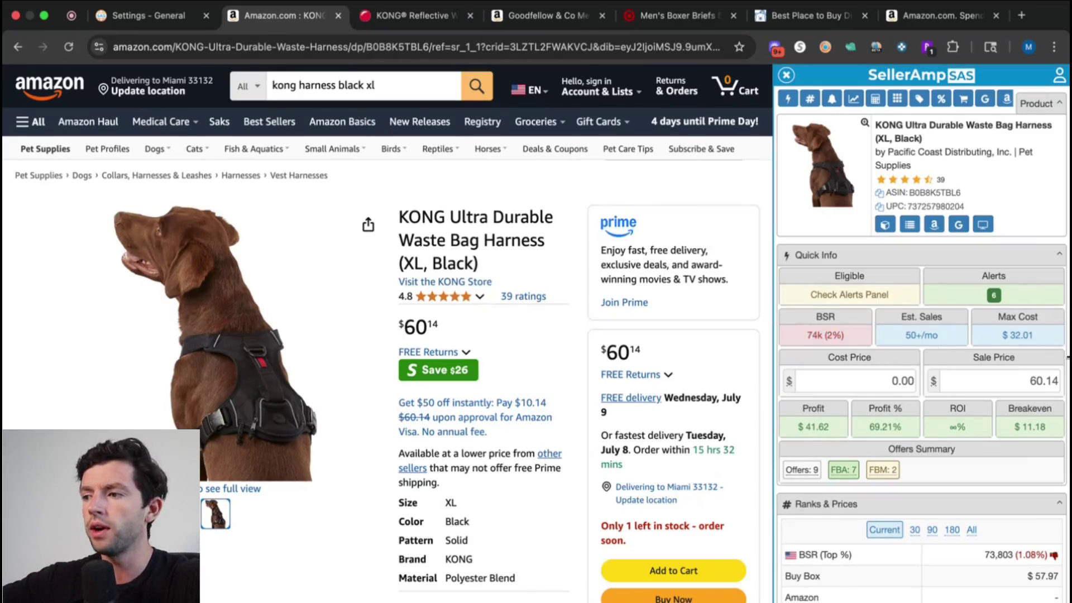
{"action": "scroll", "coordinate": [1064, 358], "scroll_direction": "up", "scroll_amount": 5}
{"action": "left_click_drag", "start_coordinate": [939, 335], "coordinate": [904, 338]}
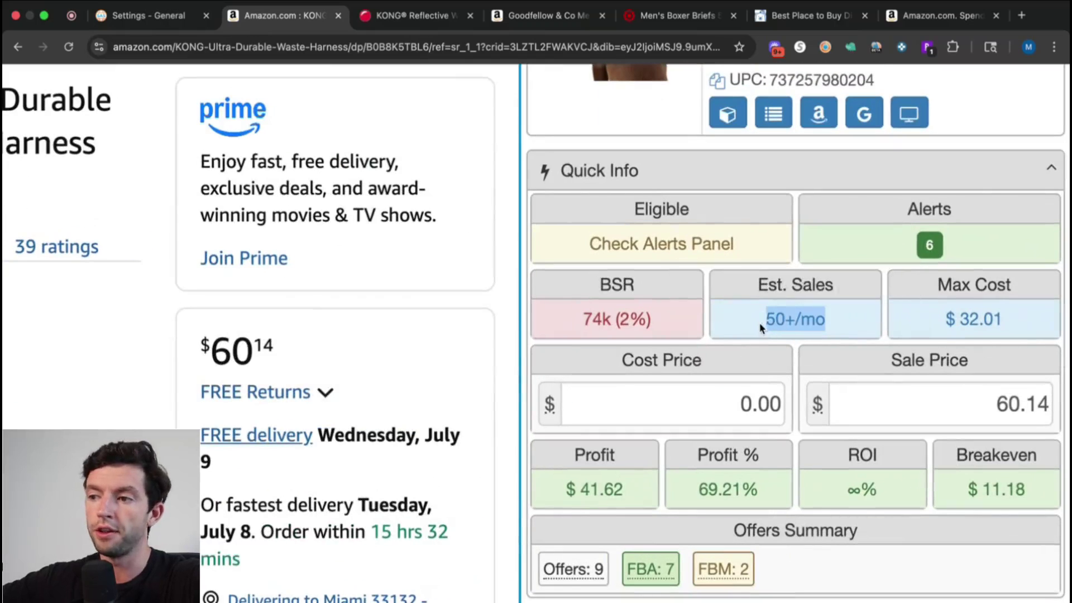
{"action": "scroll", "coordinate": [859, 370], "scroll_direction": "down", "scroll_amount": 5}
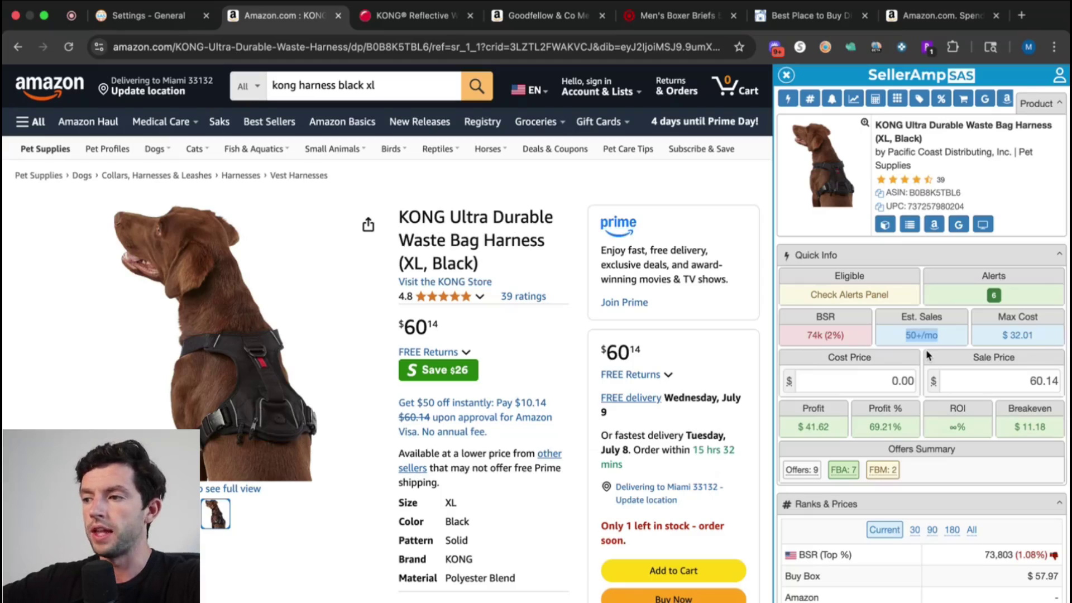
- Recheck the harness's PetSmart price and set its cost price in SellerAmp to 35
{"action": "left_click", "coordinate": [394, 17]}
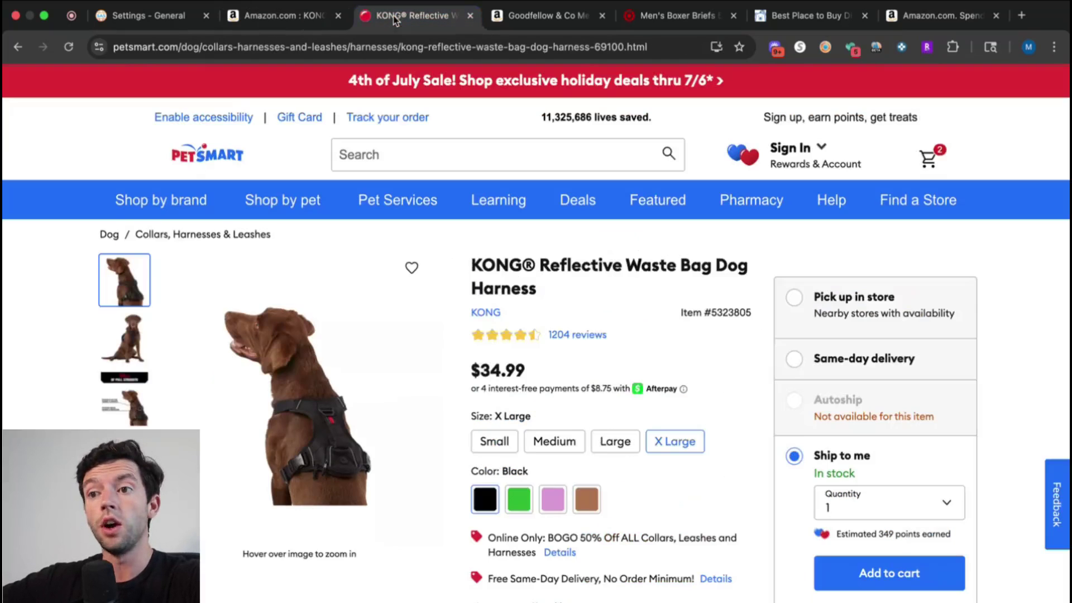
{"action": "left_click", "coordinate": [311, 22]}
{"action": "type", "text": "35"}
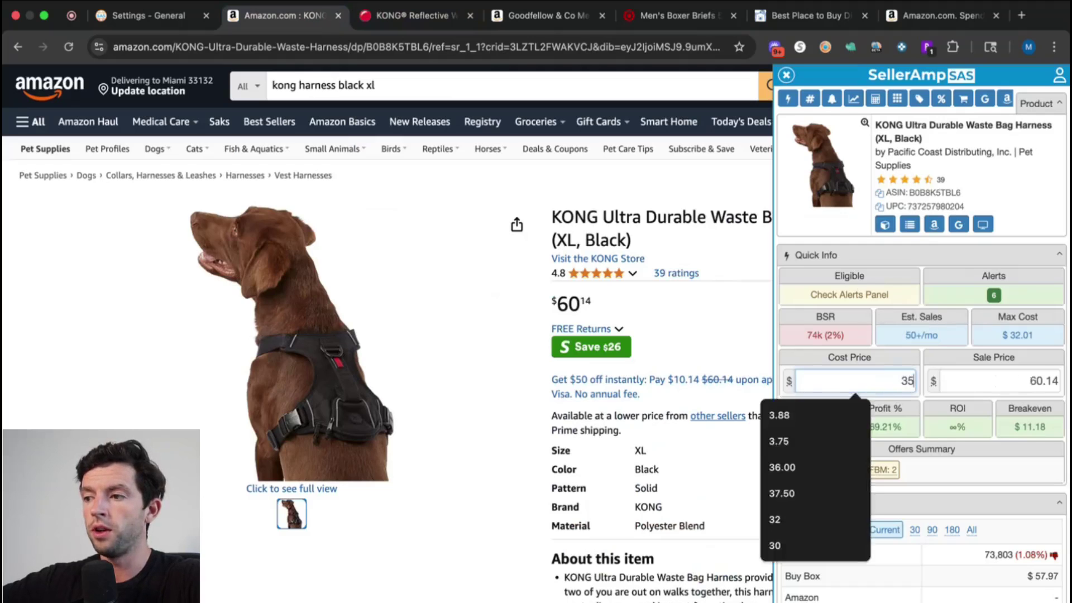
{"action": "key", "text": "Return"}
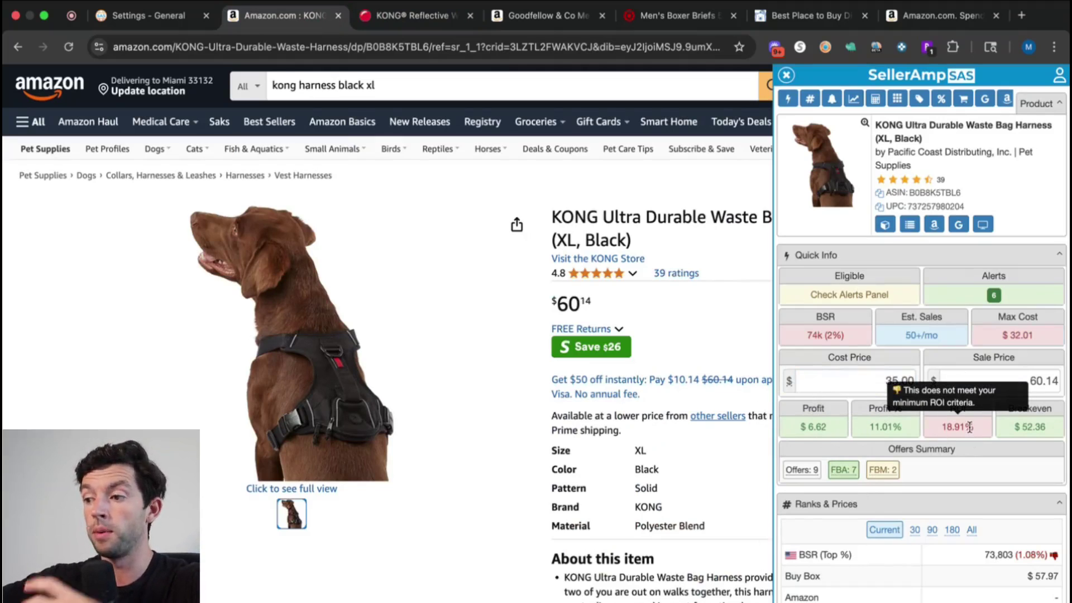
- Recheck the PetSmart promotion, reduce the harness's cost price by 25% in SellerAmp, and review the profit and ROI
{"action": "left_click", "coordinate": [412, 15]}
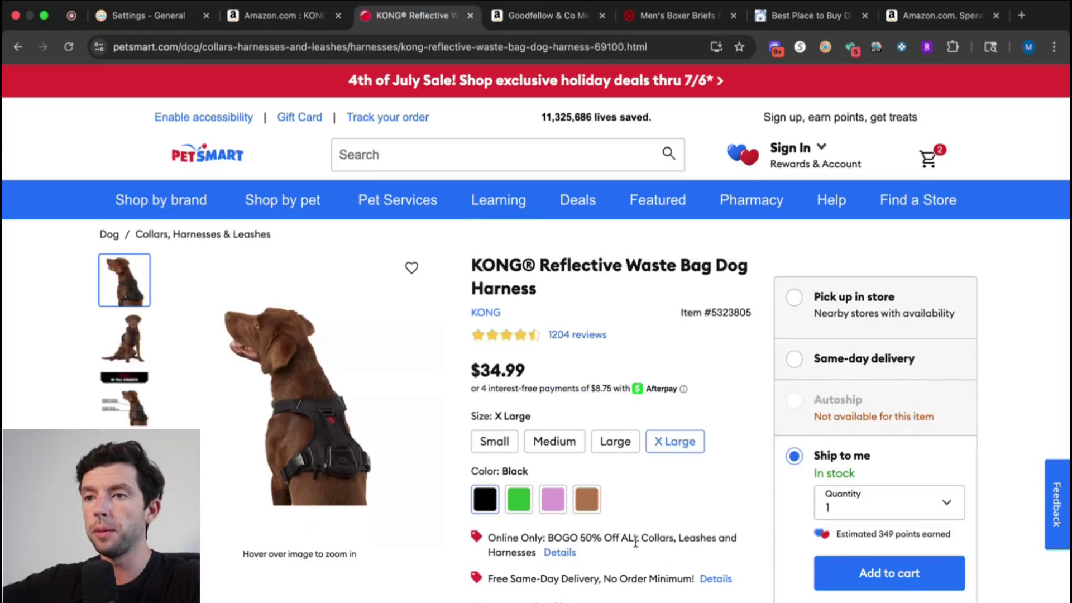
{"action": "left_click", "coordinate": [285, 17]}
{"action": "double_click", "coordinate": [911, 382]}
{"action": "left_click", "coordinate": [915, 381]}
{"action": "type", "text": "-25%"}
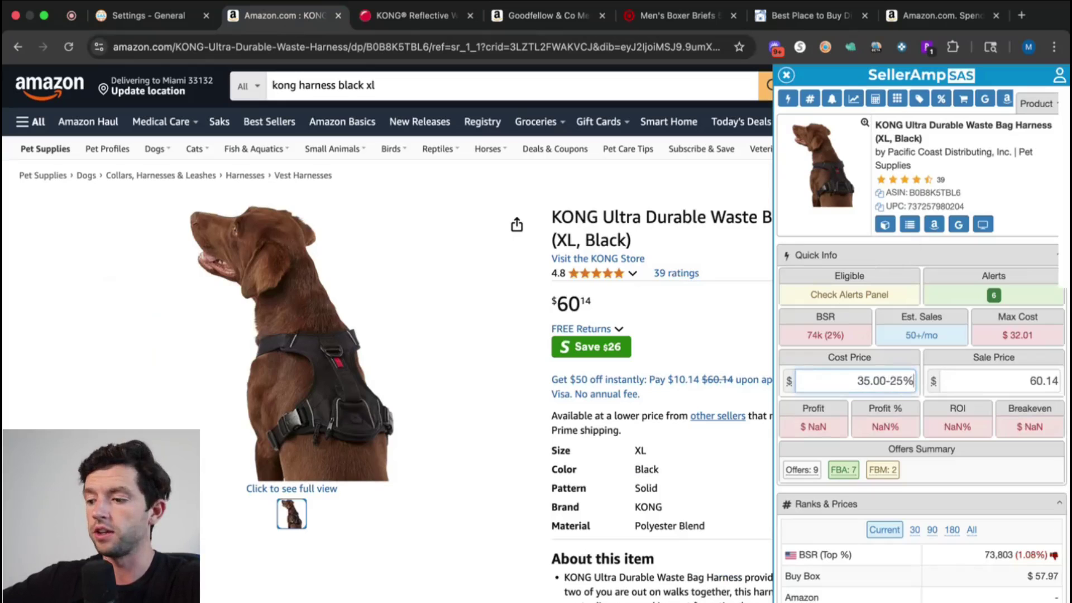
{"action": "key", "text": "Return"}
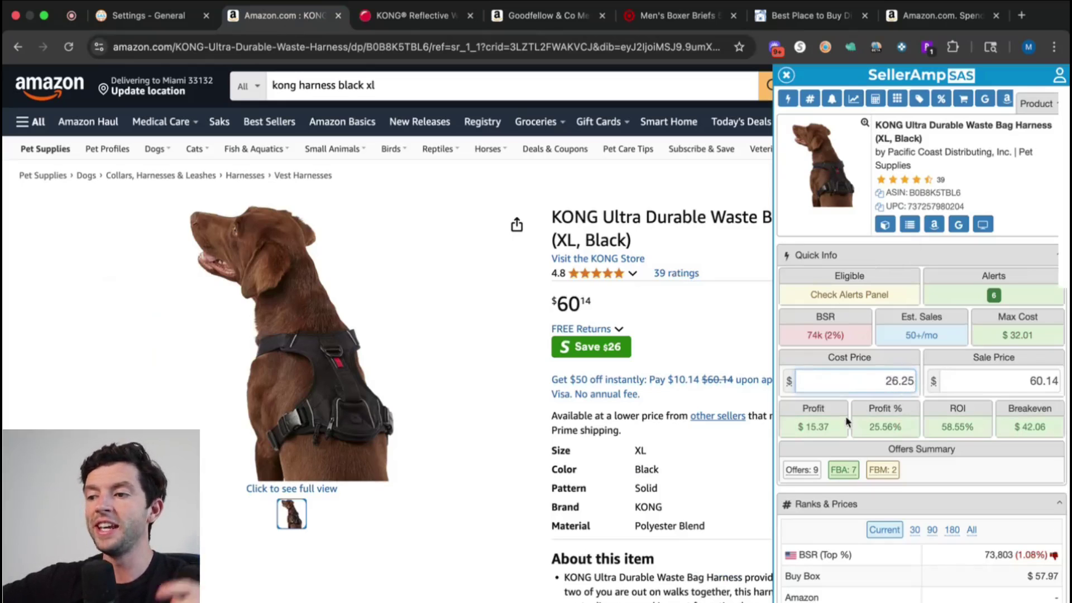
{"action": "mouse_move", "coordinate": [832, 433]}
{"action": "mouse_move", "coordinate": [958, 438]}
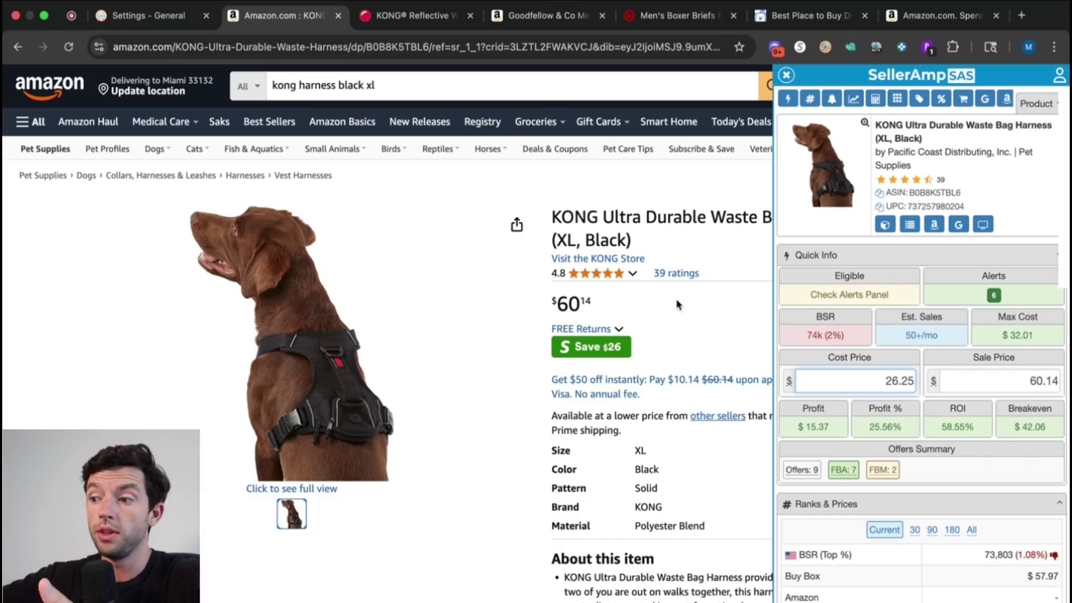
- Open the Goodfellow & Co boxer listing on Amazon, reload it to load SellerAmp, and dismiss the cash back offer
{"action": "left_click", "coordinate": [534, 19]}
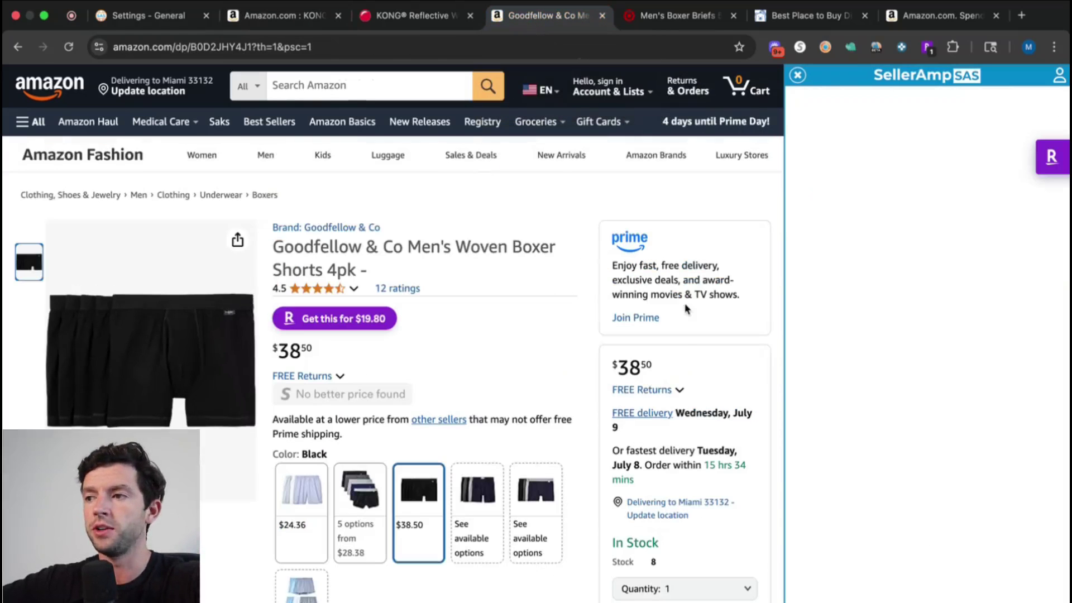
{"action": "left_click", "coordinate": [68, 47]}
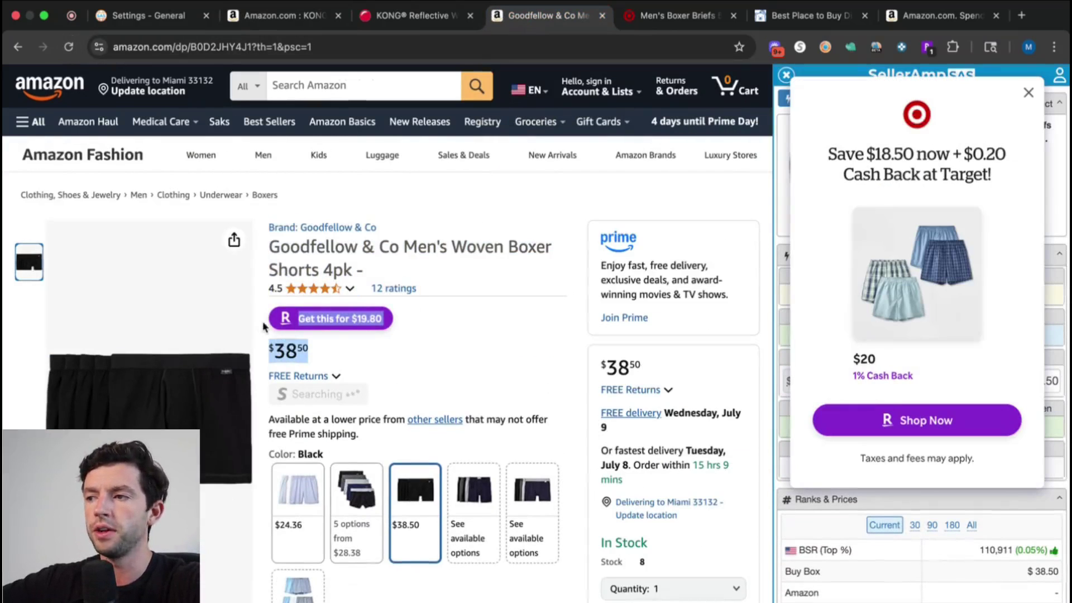
{"action": "left_click", "coordinate": [1029, 93]}
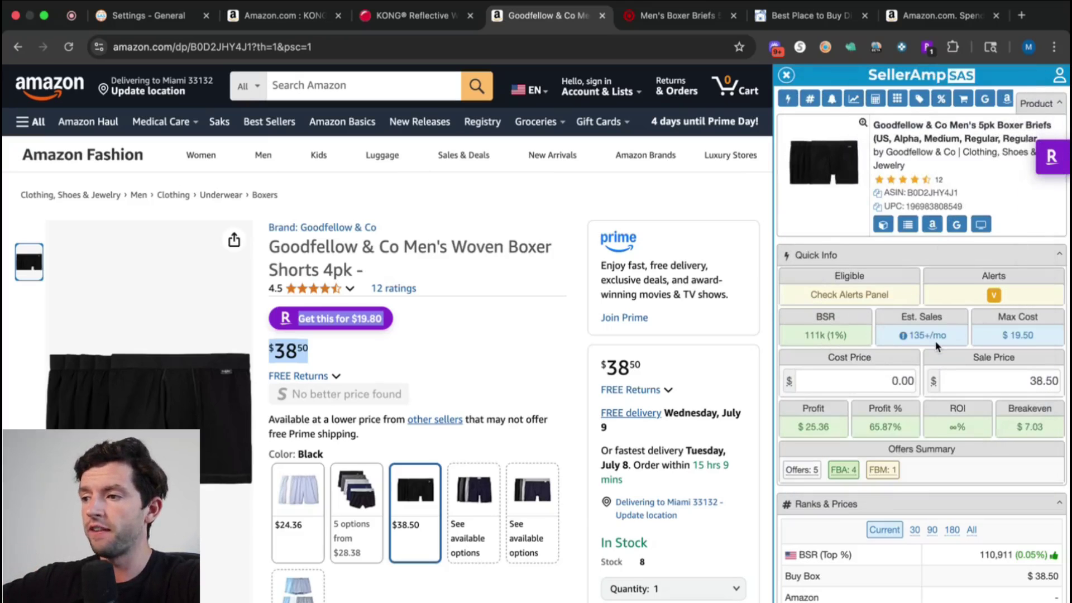
- Check the 5-pack boxer briefs' price on Target, set their SellerAmp cost price to 20, and review the BSR and profit figures
{"action": "left_click", "coordinate": [673, 15]}
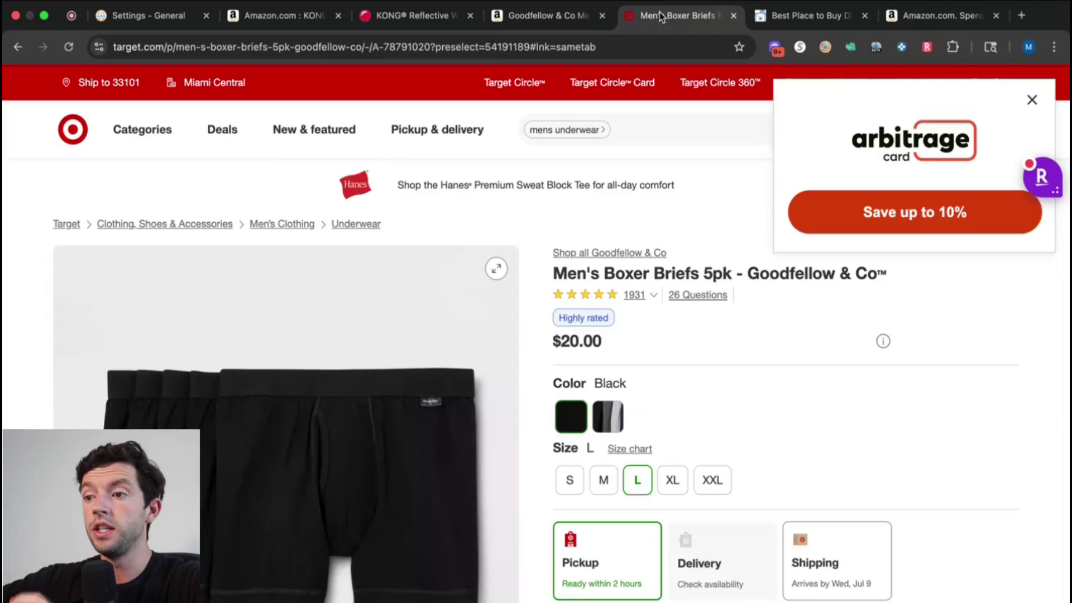
{"action": "left_click", "coordinate": [530, 17]}
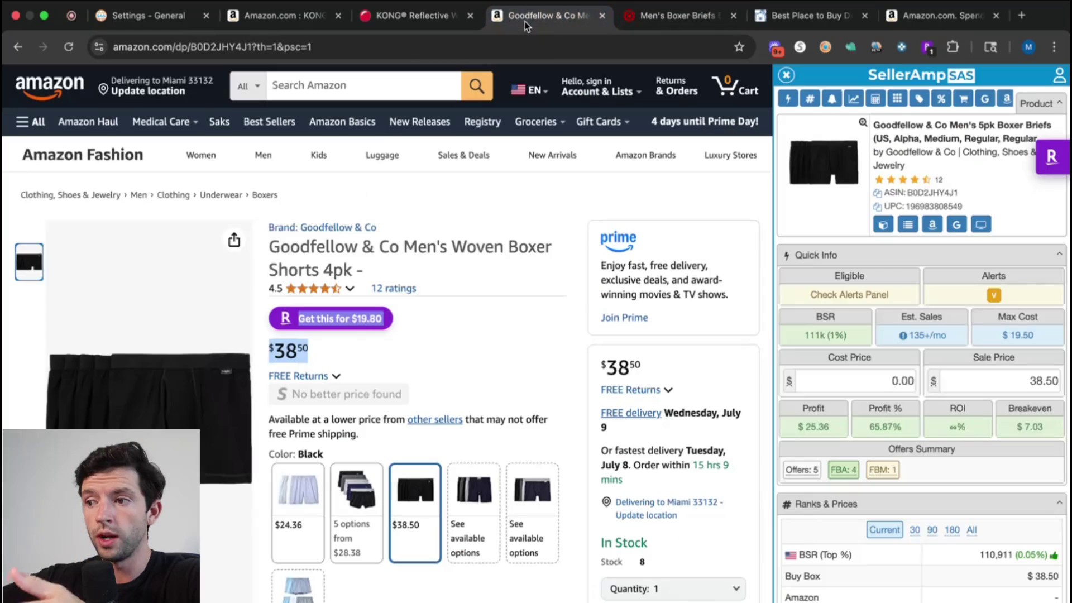
{"action": "left_click", "coordinate": [904, 381]}
{"action": "type", "text": "20"}
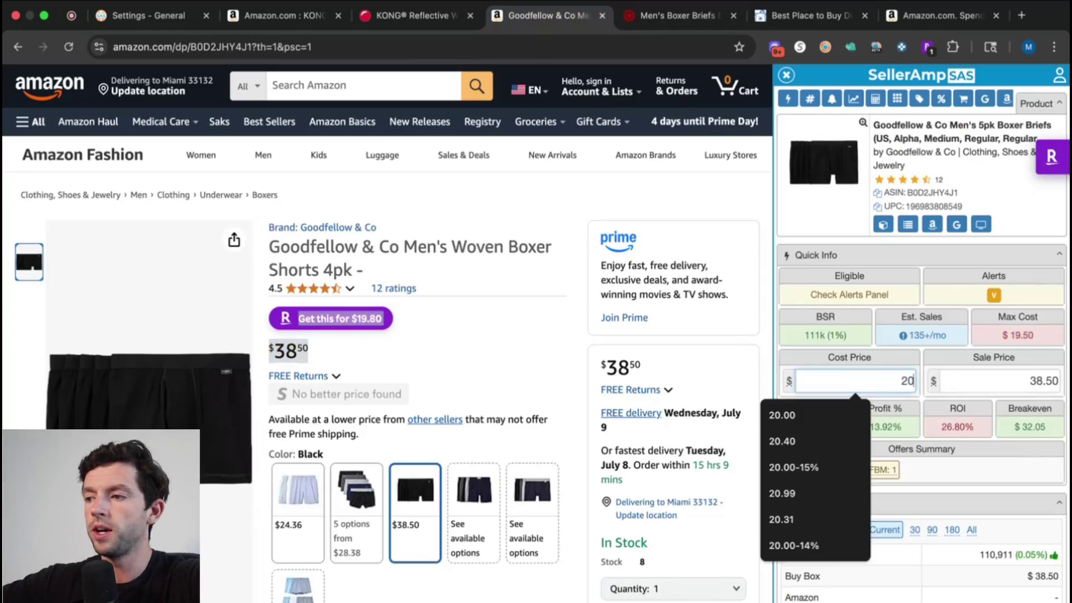
{"action": "left_click", "coordinate": [961, 361]}
{"action": "scroll", "coordinate": [643, 383], "scroll_direction": "down", "scroll_amount": 1}
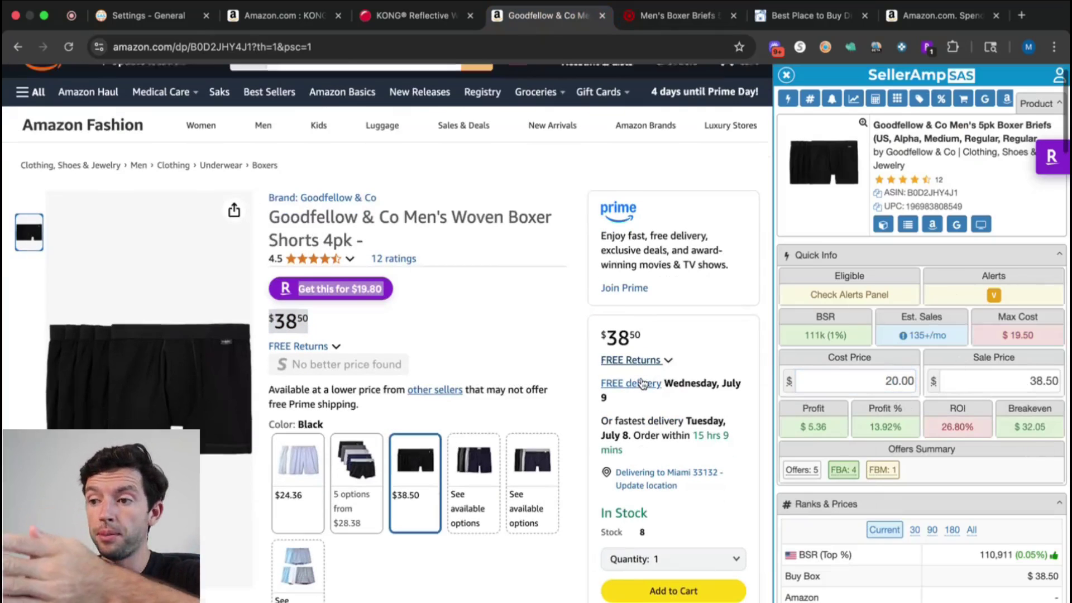
{"action": "mouse_move", "coordinate": [826, 335]}
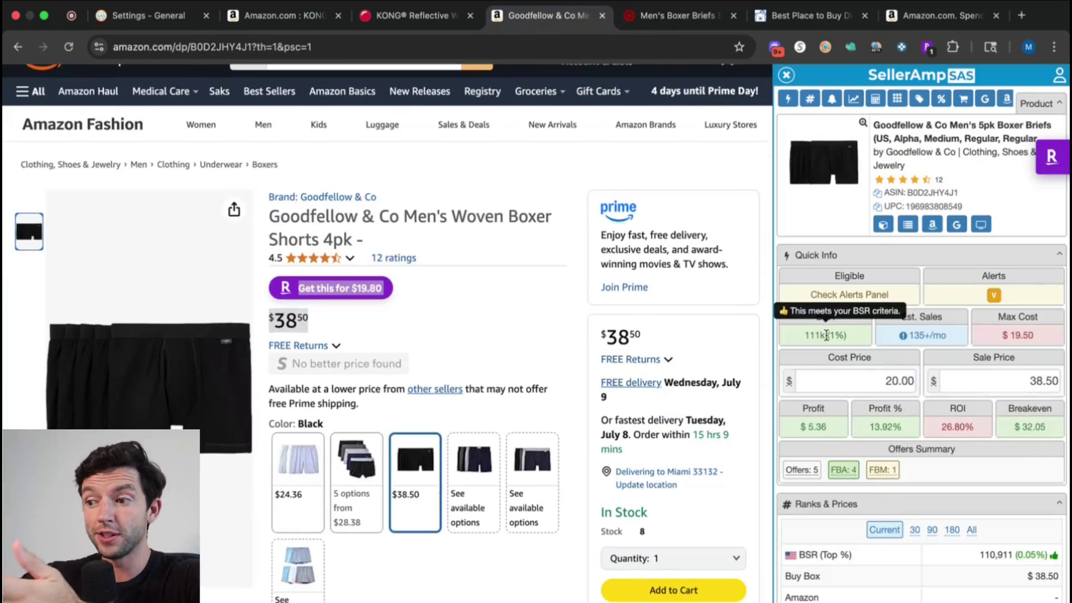
{"action": "mouse_move", "coordinate": [882, 430]}
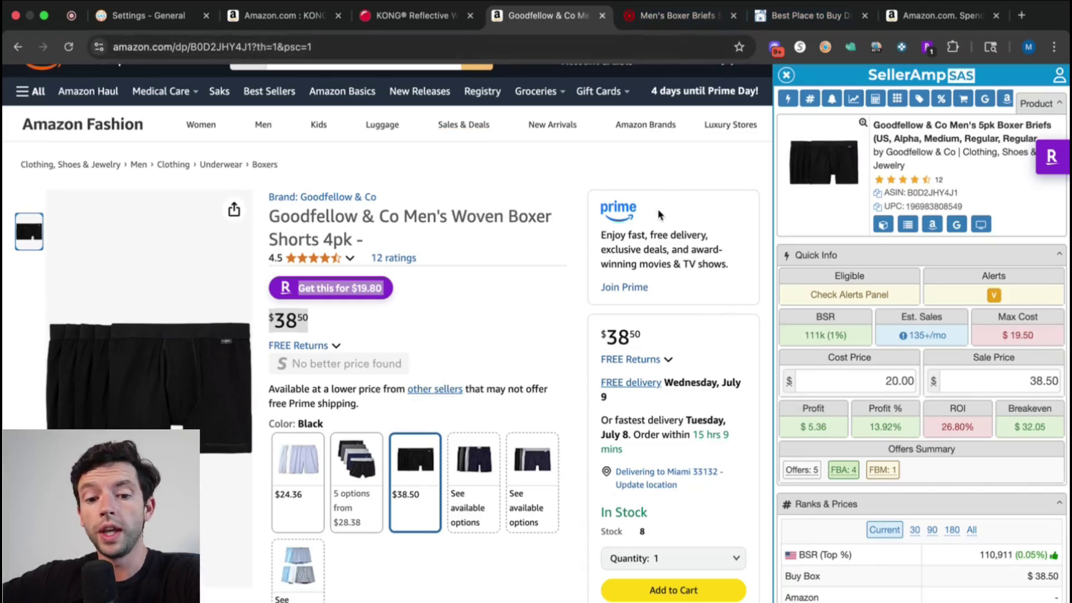
- Check CardBear's Target gift card discount and reduce the boxer briefs' cost price by 10% in SellerAmp
{"action": "left_click", "coordinate": [799, 17]}
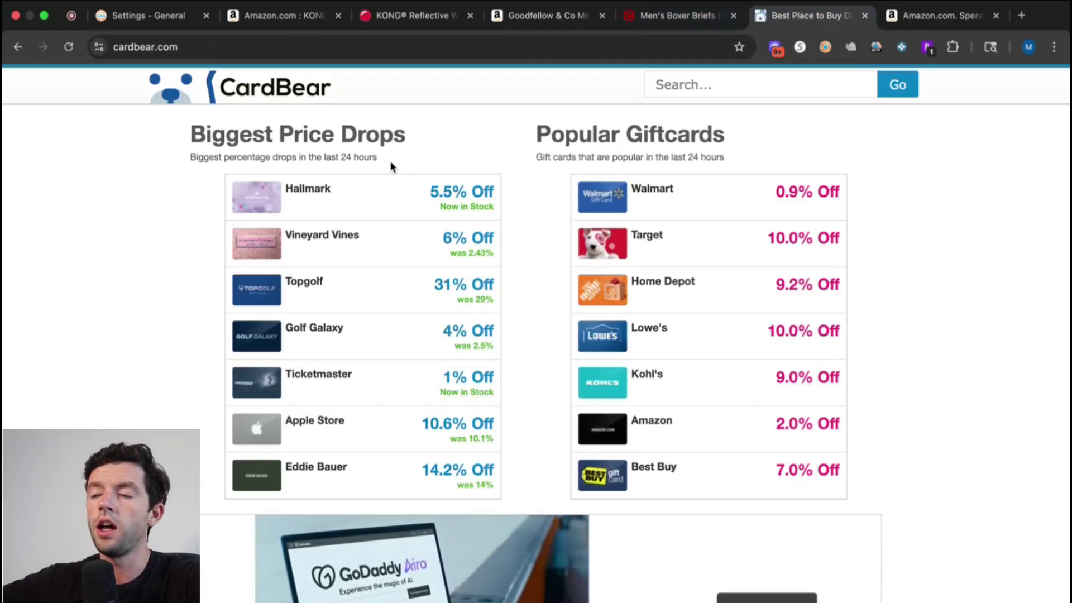
{"action": "left_click", "coordinate": [691, 246]}
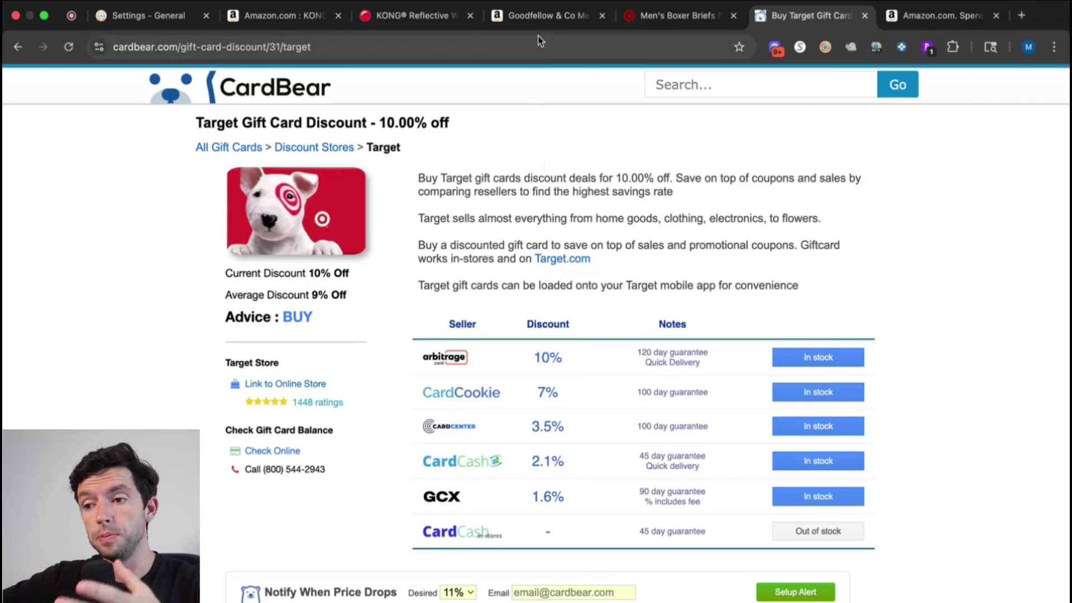
{"action": "left_click", "coordinate": [541, 17]}
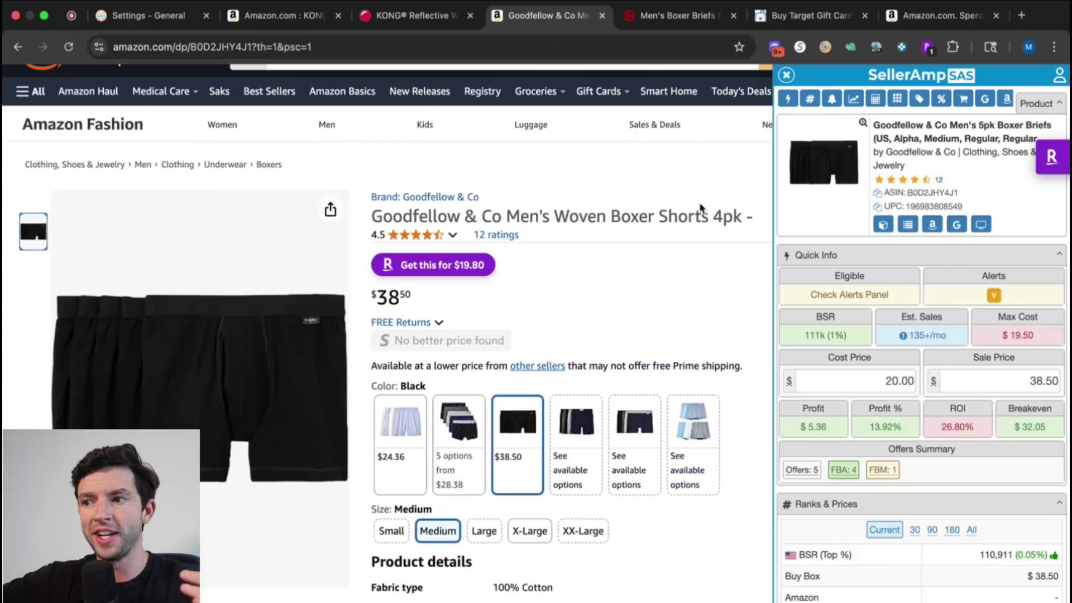
{"action": "left_click", "coordinate": [913, 380]}
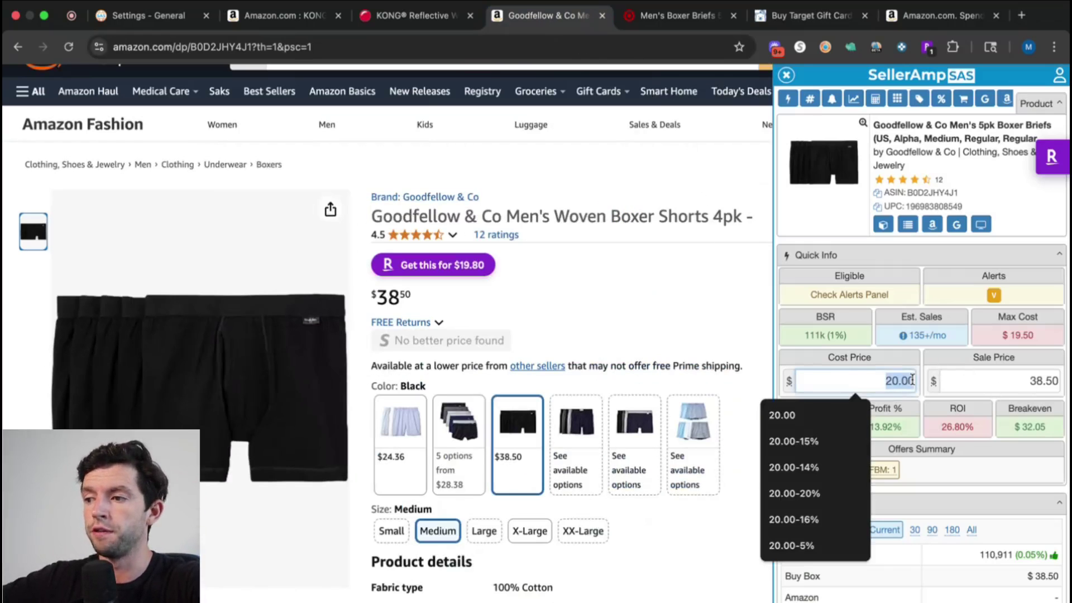
{"action": "left_click", "coordinate": [913, 379]}
{"action": "type", "text": "-"}
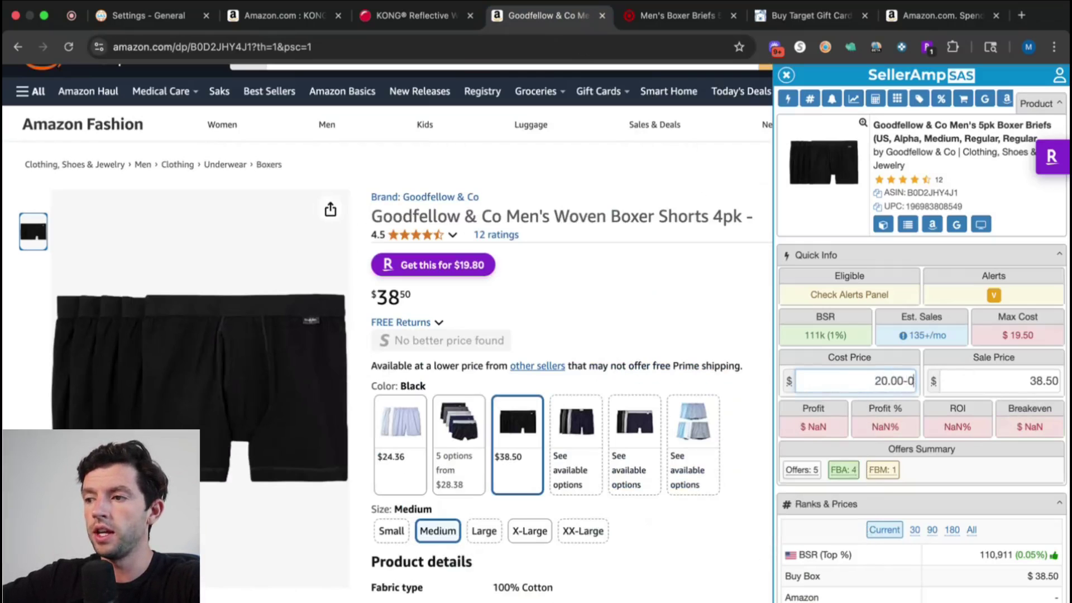
{"action": "type", "text": "10%"}
{"action": "key", "text": "Return"}
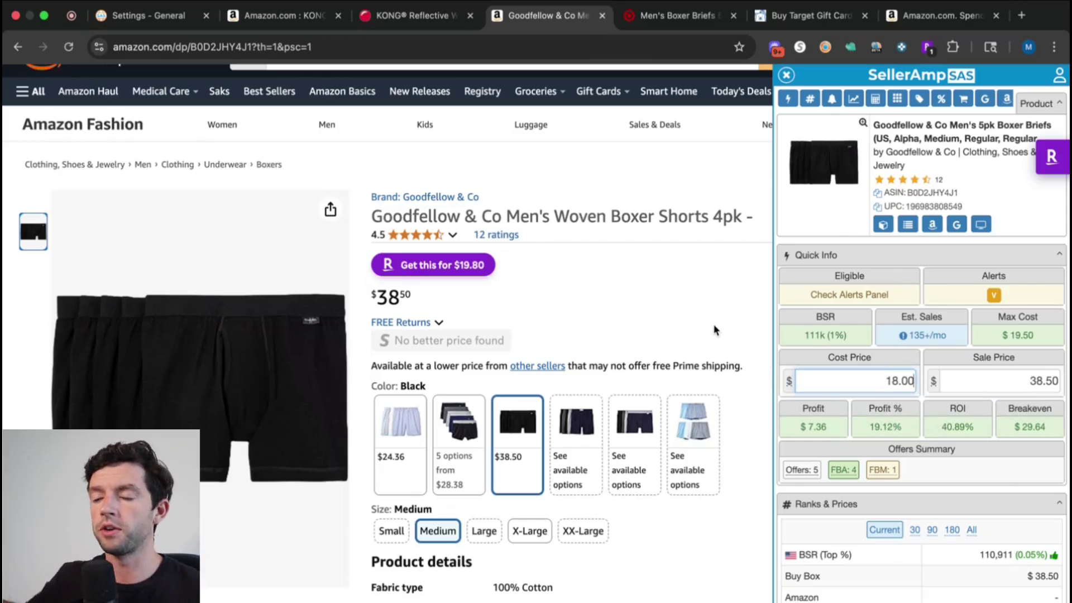
- Examine the boxer listing's Keepa price history over all time and over 3 months
{"action": "scroll", "coordinate": [715, 330], "scroll_direction": "down", "scroll_amount": 15}
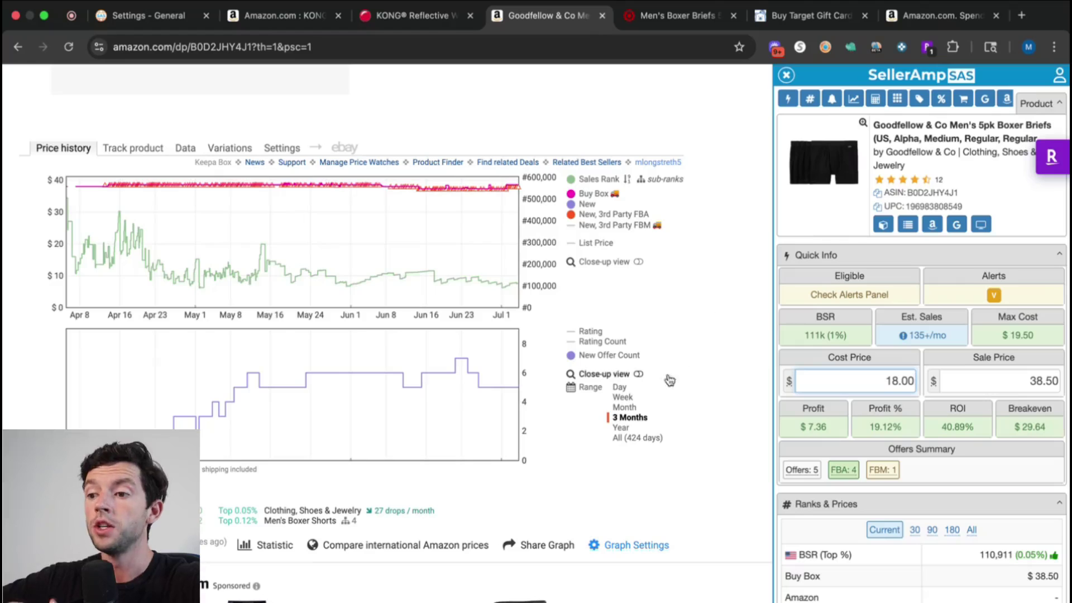
{"action": "left_click", "coordinate": [619, 438]}
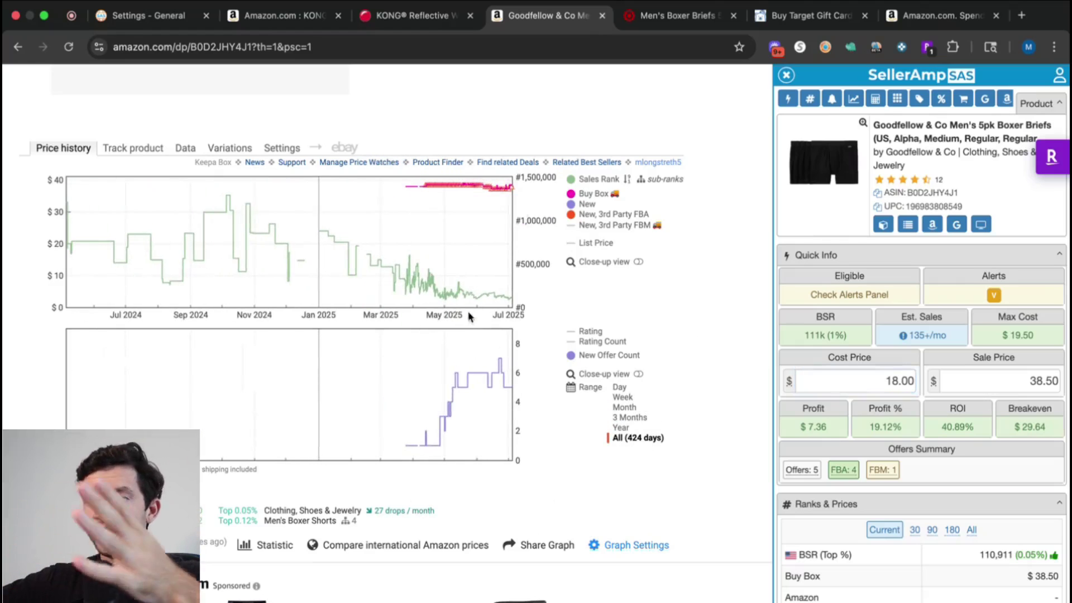
{"action": "left_click", "coordinate": [630, 419]}
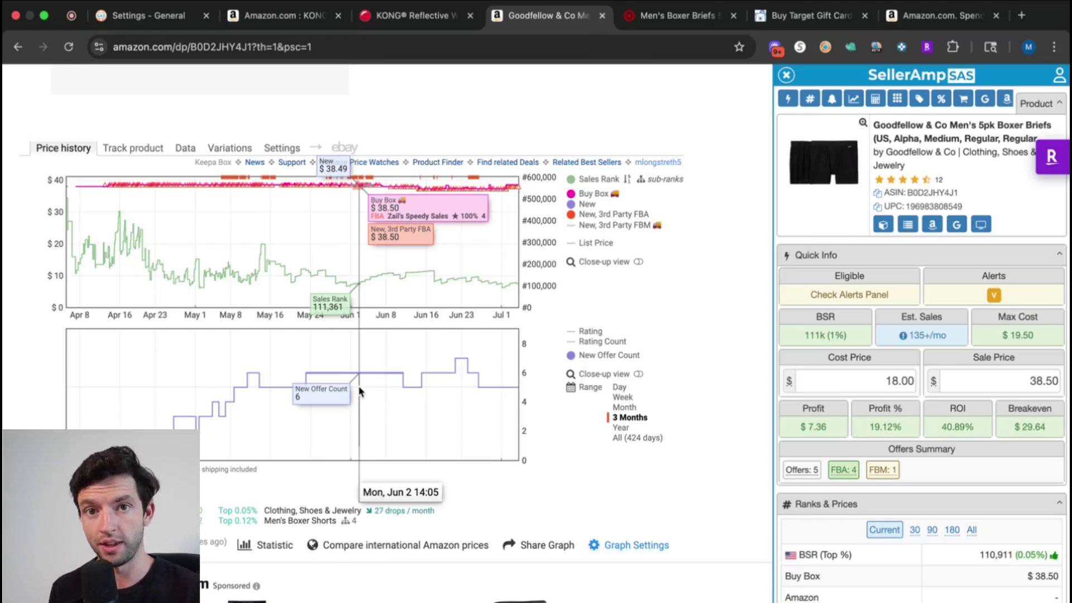
- Return to the KONG harness listing, close the PetSmart page, and review the live offers and their sellers in SellerAmp
{"action": "left_click", "coordinate": [301, 17]}
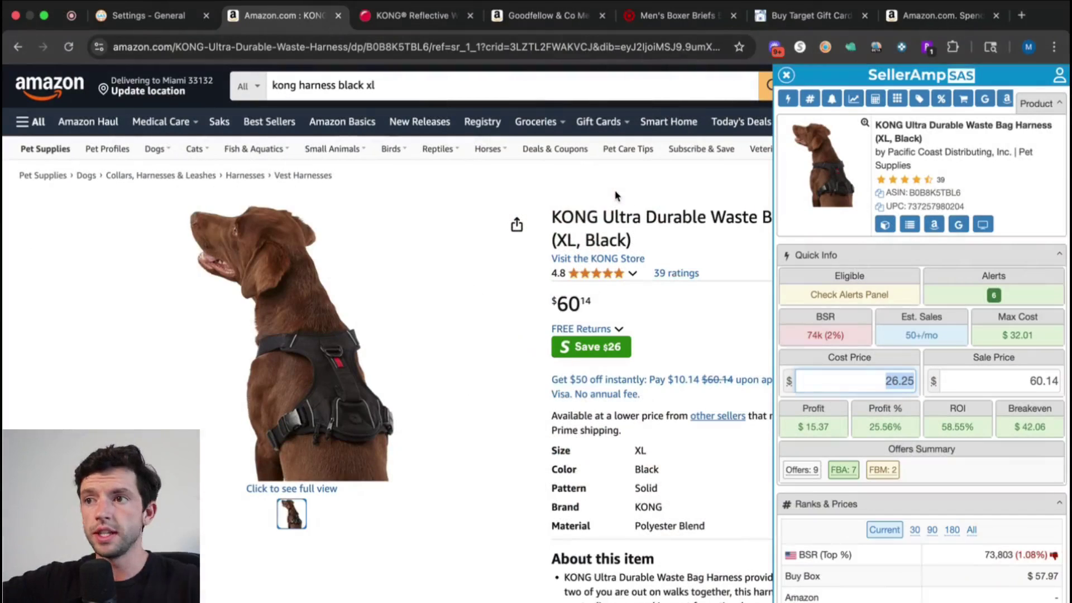
{"action": "left_click", "coordinate": [470, 15]}
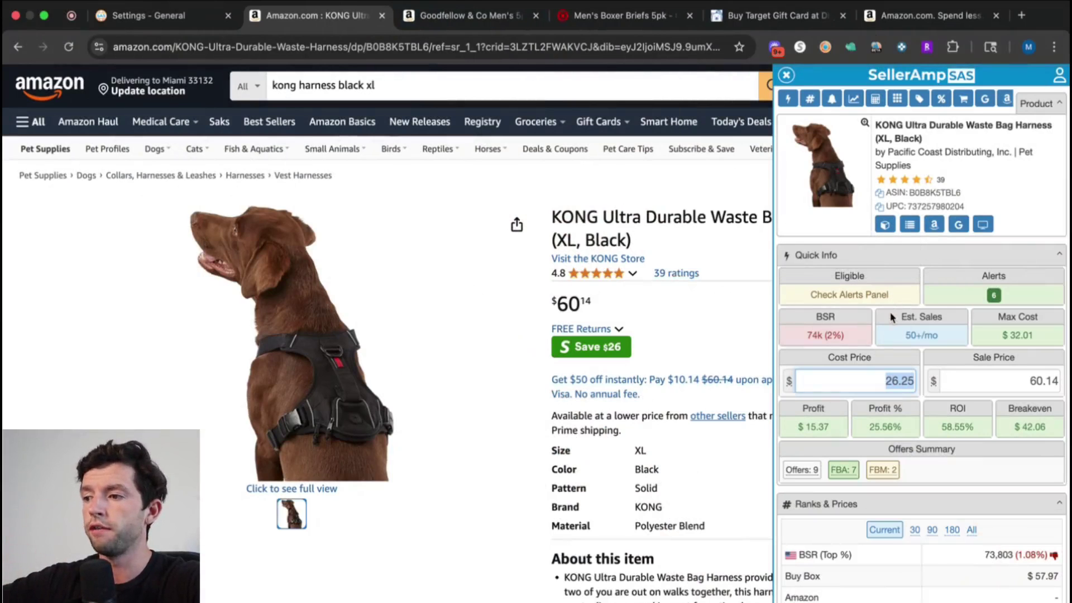
{"action": "mouse_move", "coordinate": [817, 473]}
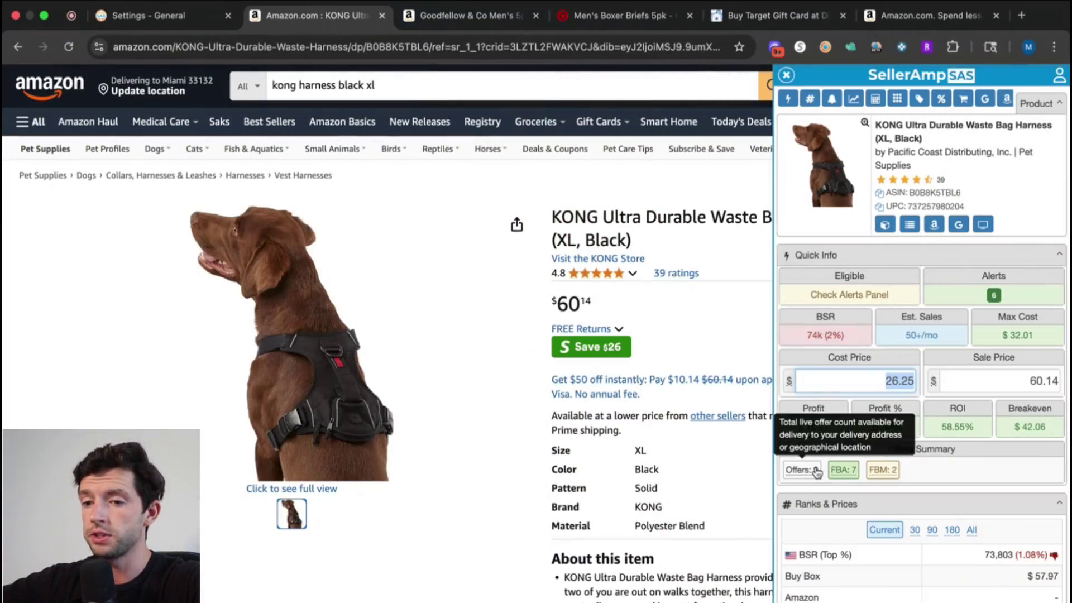
{"action": "scroll", "coordinate": [879, 441], "scroll_direction": "down", "scroll_amount": 15}
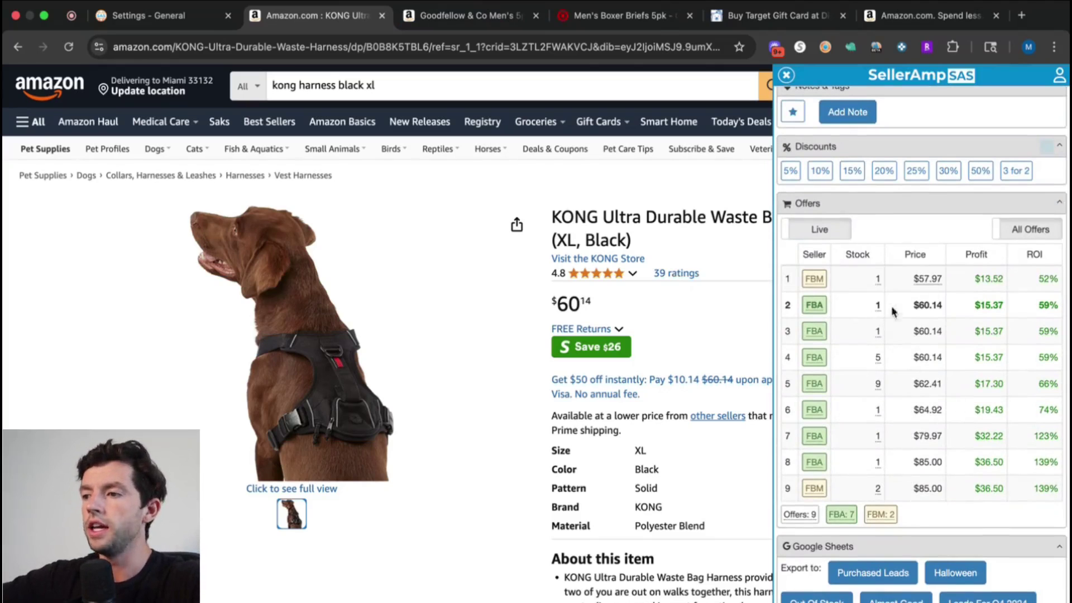
{"action": "mouse_move", "coordinate": [815, 281]}
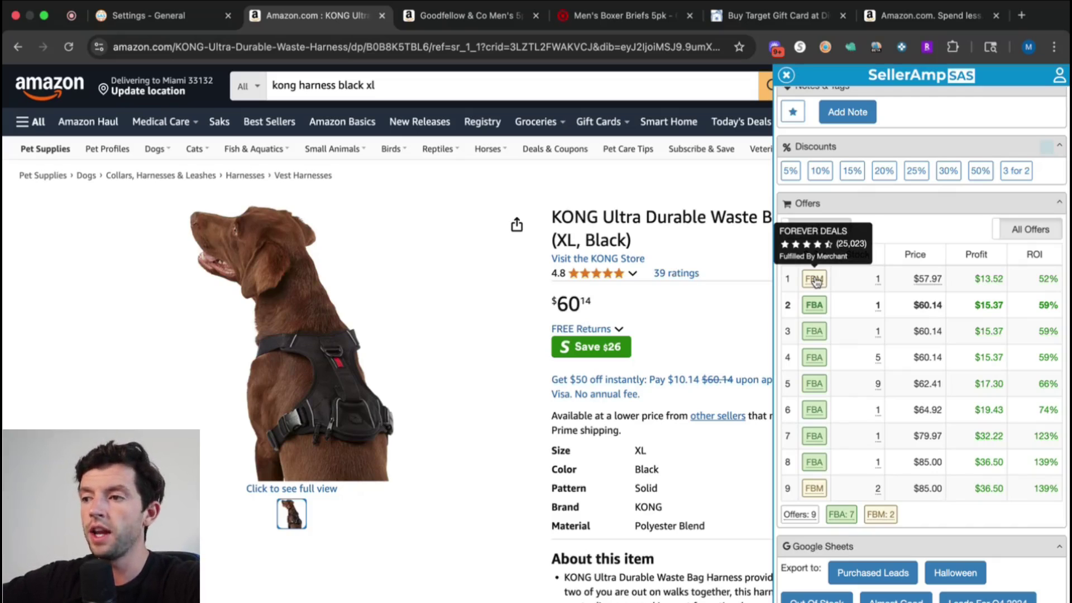
{"action": "mouse_move", "coordinate": [815, 305]}
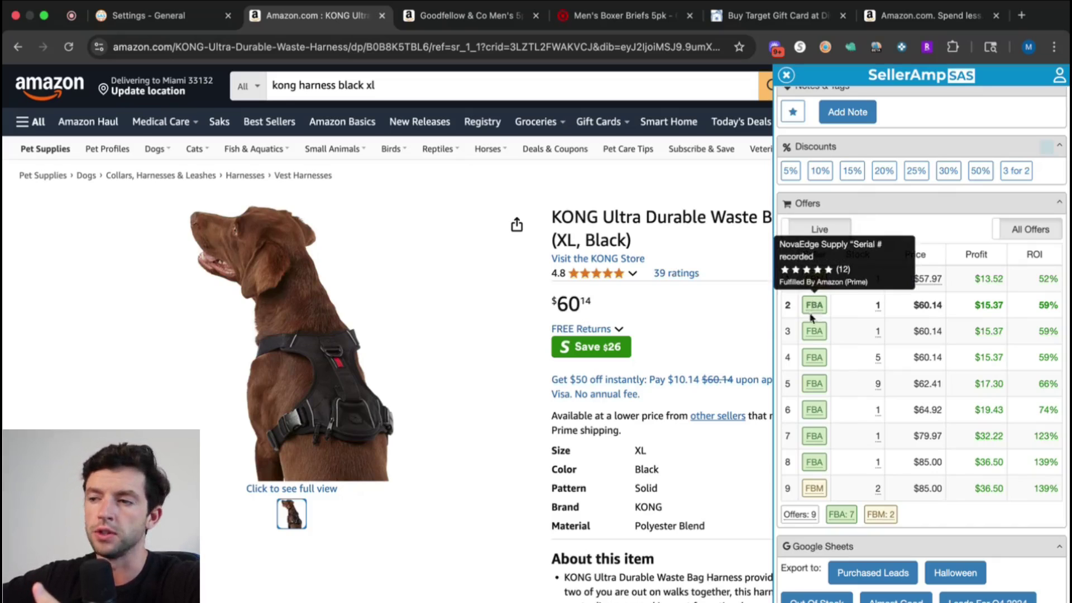
- Open SellerAmp storefront searches for the sellers of harness offers 1, 3 and 5 through 9
{"action": "mouse_move", "coordinate": [808, 339]}
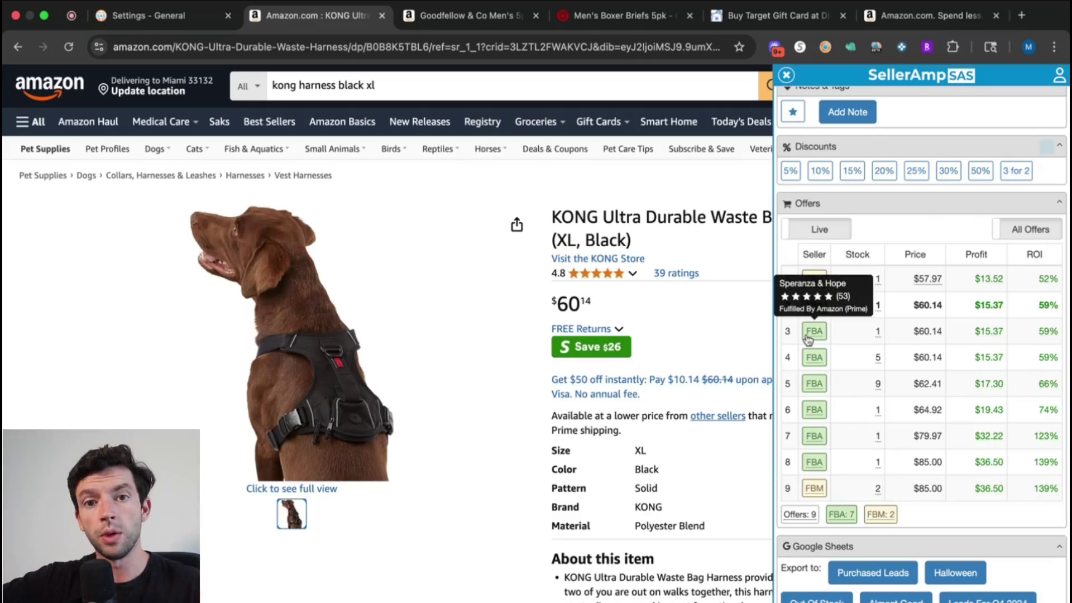
{"action": "left_click", "coordinate": [808, 339]}
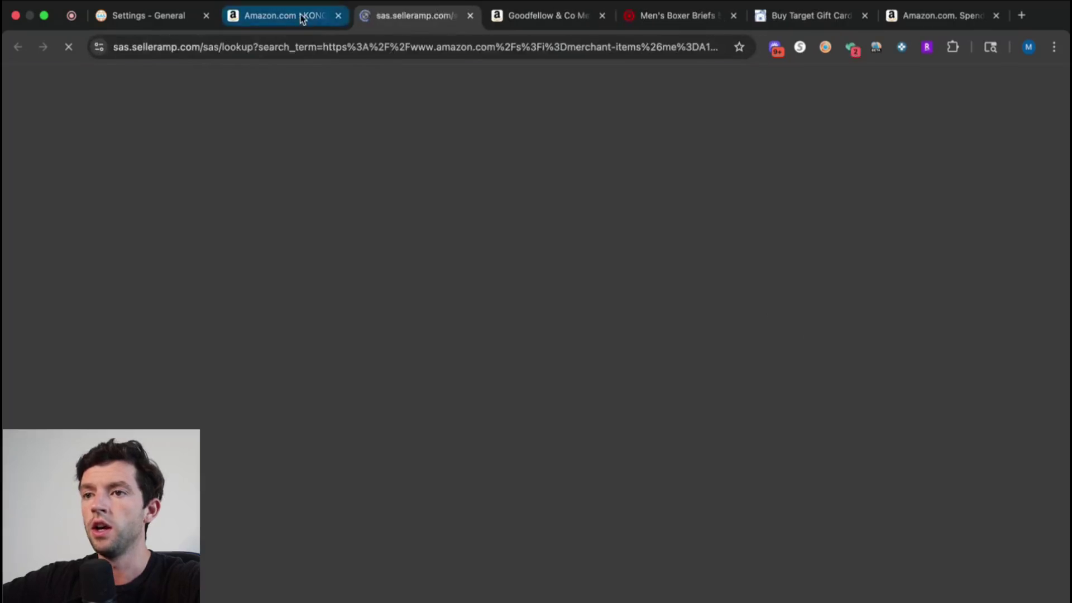
{"action": "left_click", "coordinate": [816, 280]}
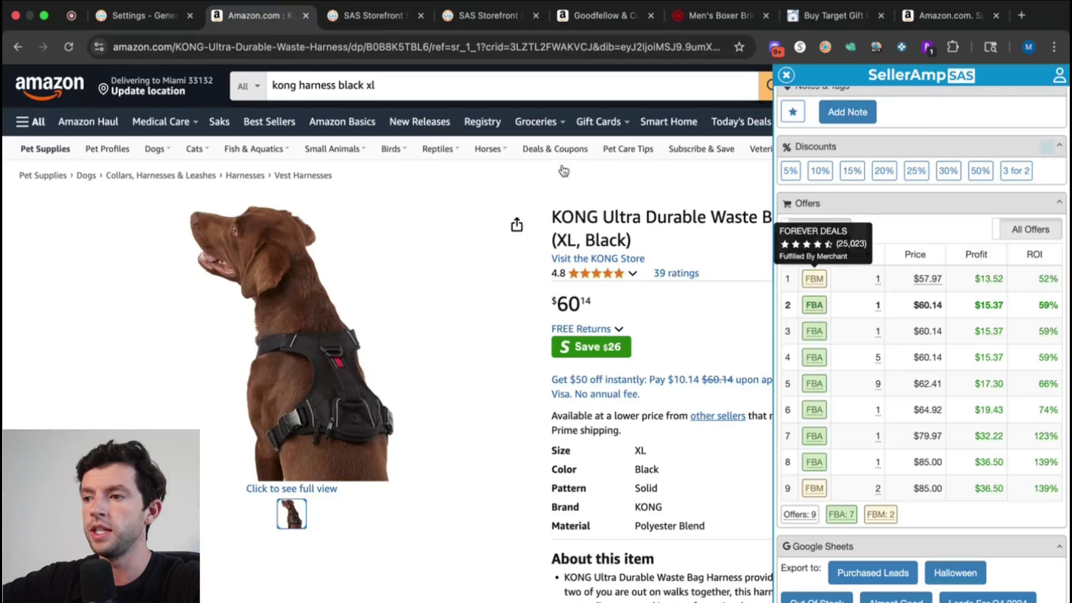
{"action": "left_click", "coordinate": [817, 388]}
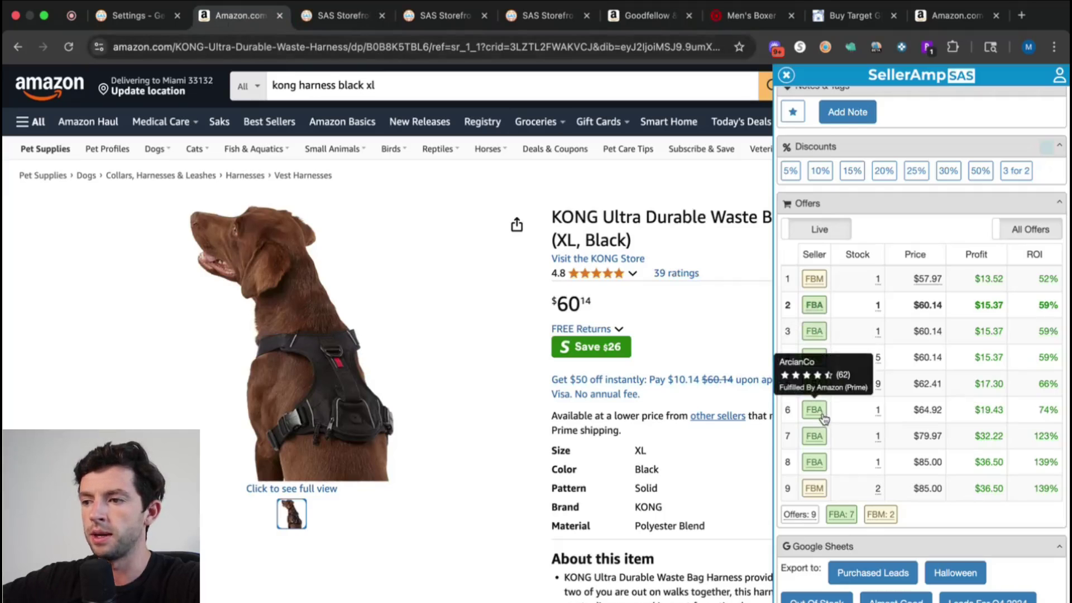
{"action": "left_click", "coordinate": [822, 414]}
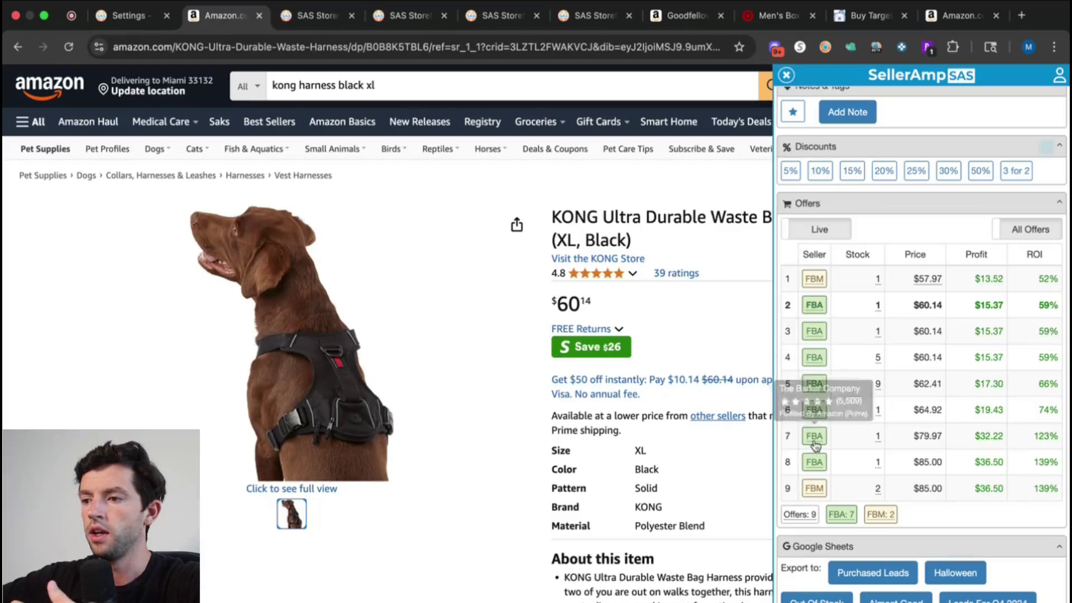
{"action": "left_click", "coordinate": [815, 439]}
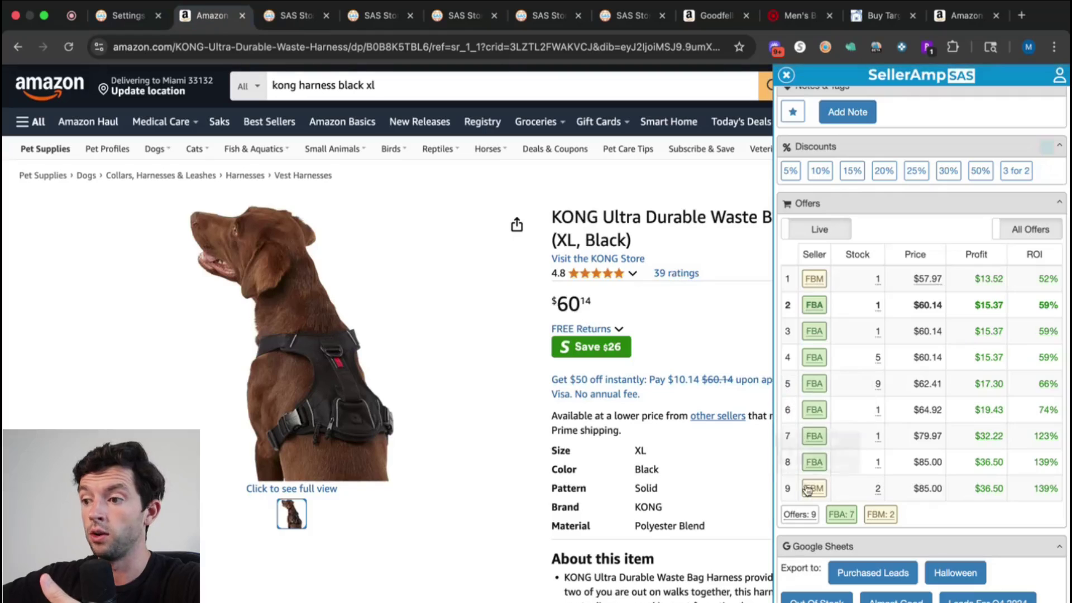
{"action": "left_click", "coordinate": [812, 466]}
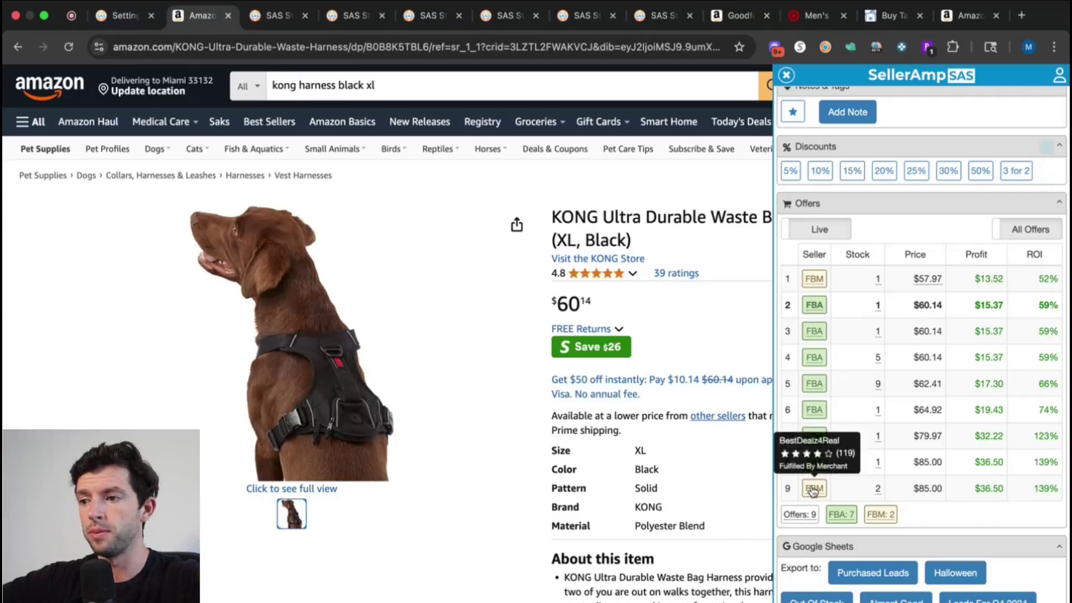
{"action": "left_click", "coordinate": [814, 488]}
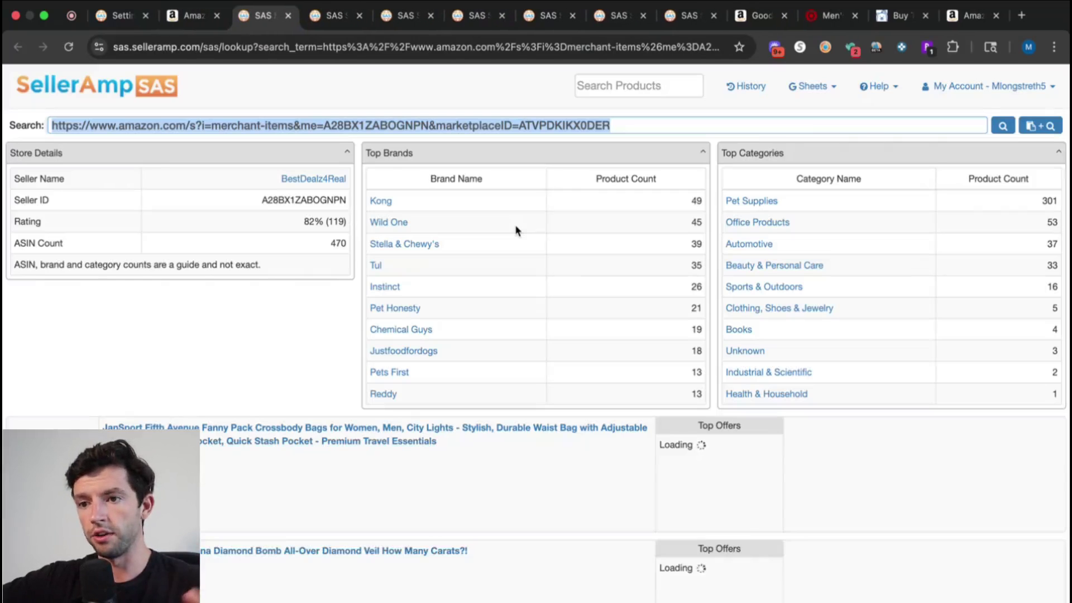
- Examine the Speranza & Hope storefront's top brands, top categories, and its products' sales rank and offers
{"action": "left_click", "coordinate": [688, 15]}
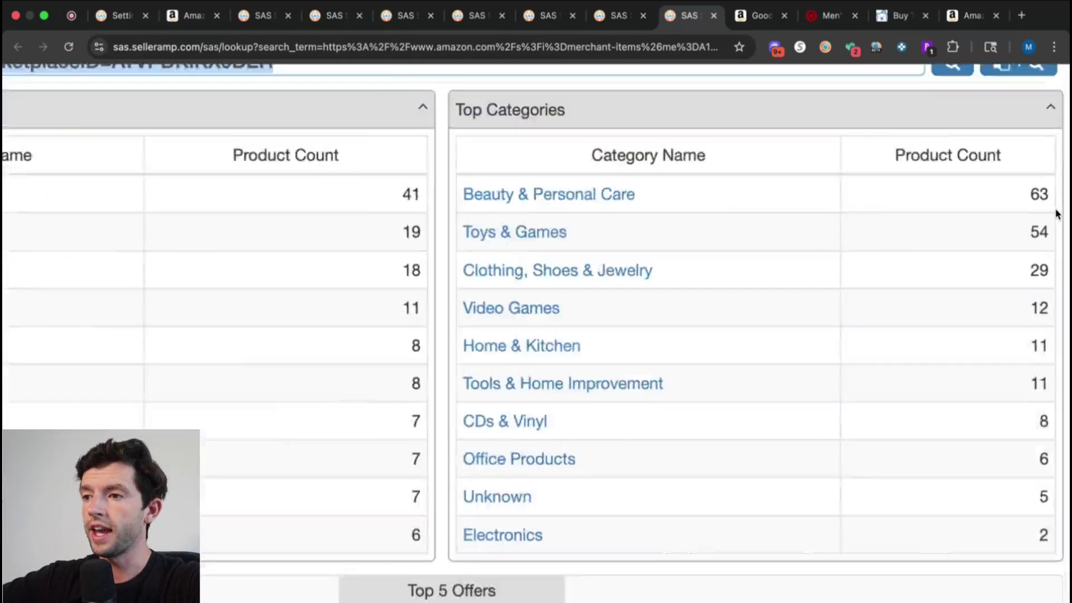
{"action": "scroll", "coordinate": [1055, 210], "scroll_direction": "up", "scroll_amount": 5}
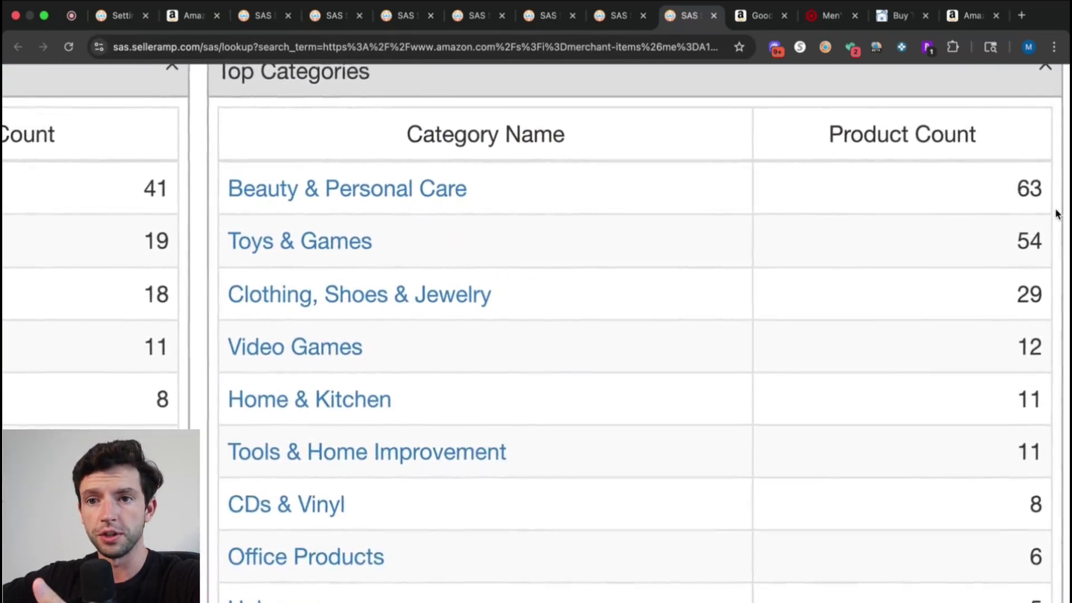
{"action": "scroll", "coordinate": [1056, 213], "scroll_direction": "down", "scroll_amount": 5}
{"action": "scroll", "coordinate": [471, 328], "scroll_direction": "down", "scroll_amount": 3}
{"action": "mouse_move", "coordinate": [140, 413]}
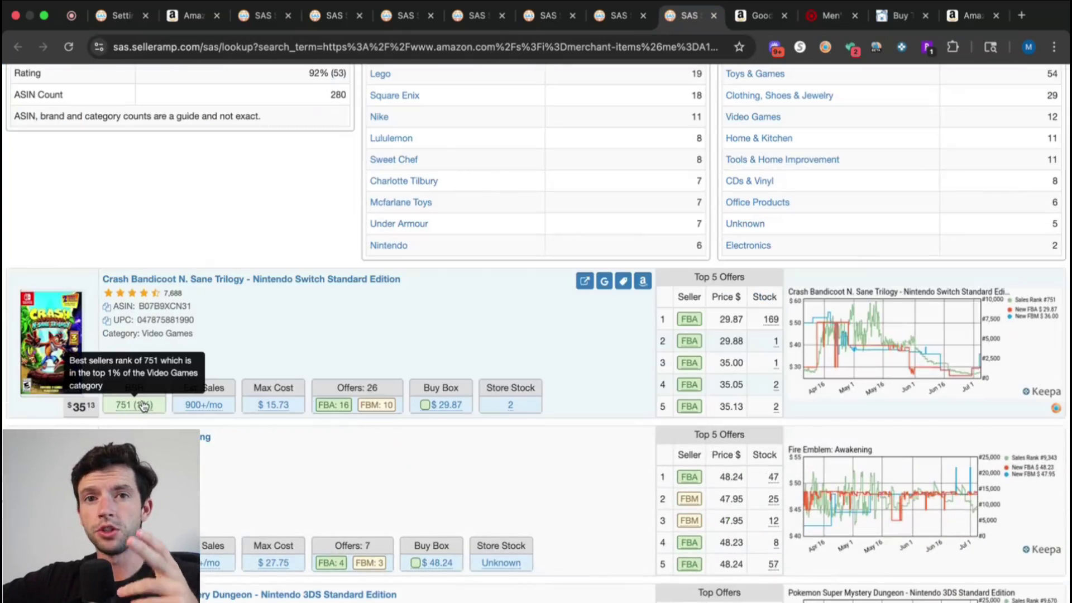
{"action": "scroll", "coordinate": [139, 414], "scroll_direction": "down", "scroll_amount": 2}
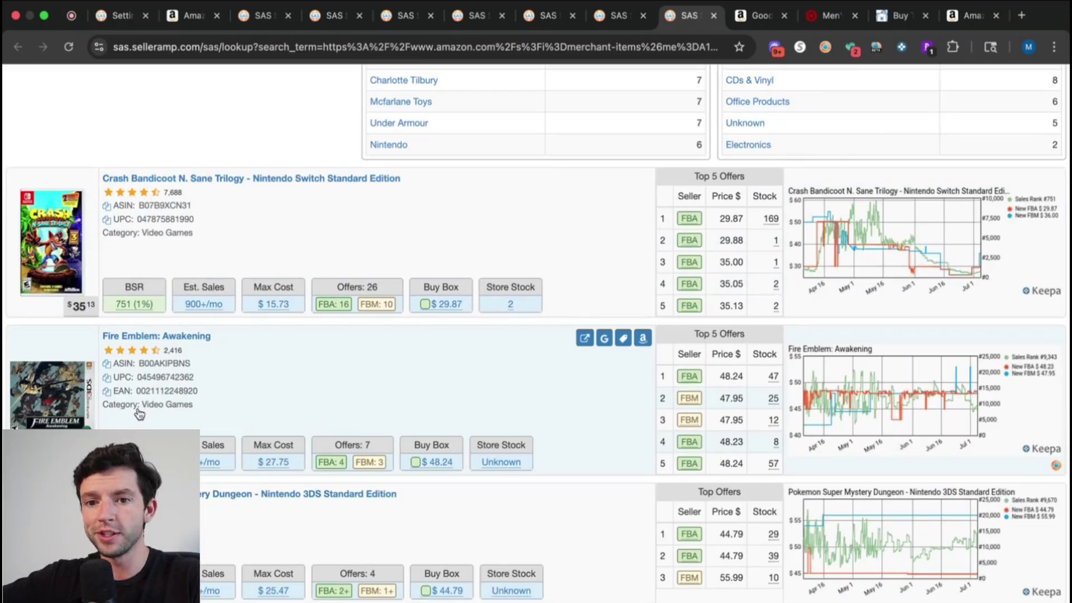
{"action": "scroll", "coordinate": [140, 413], "scroll_direction": "down", "scroll_amount": 5}
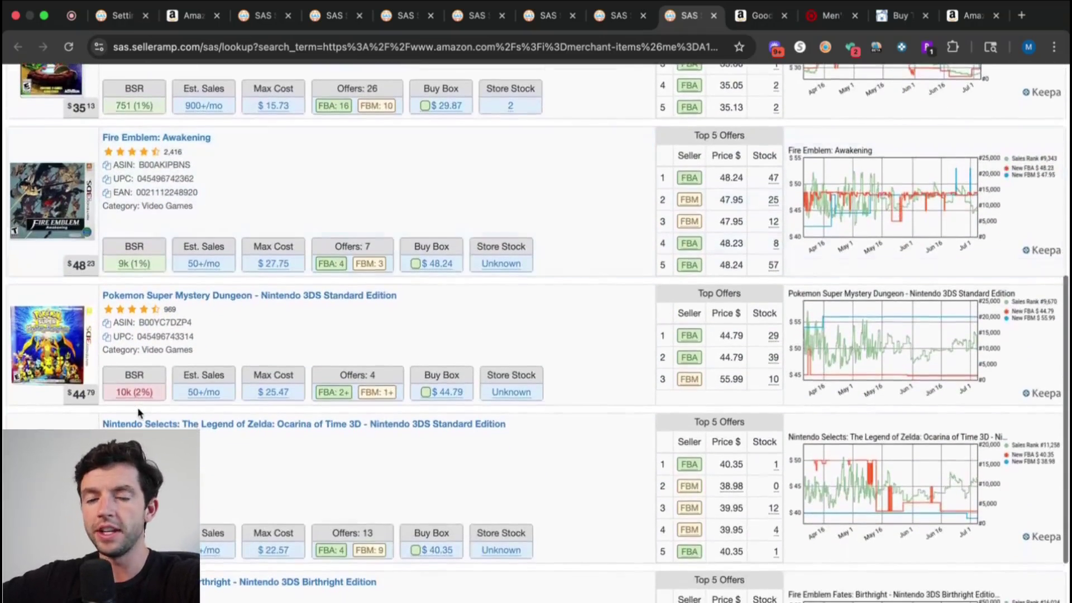
{"action": "scroll", "coordinate": [140, 413], "scroll_direction": "up", "scroll_amount": 10}
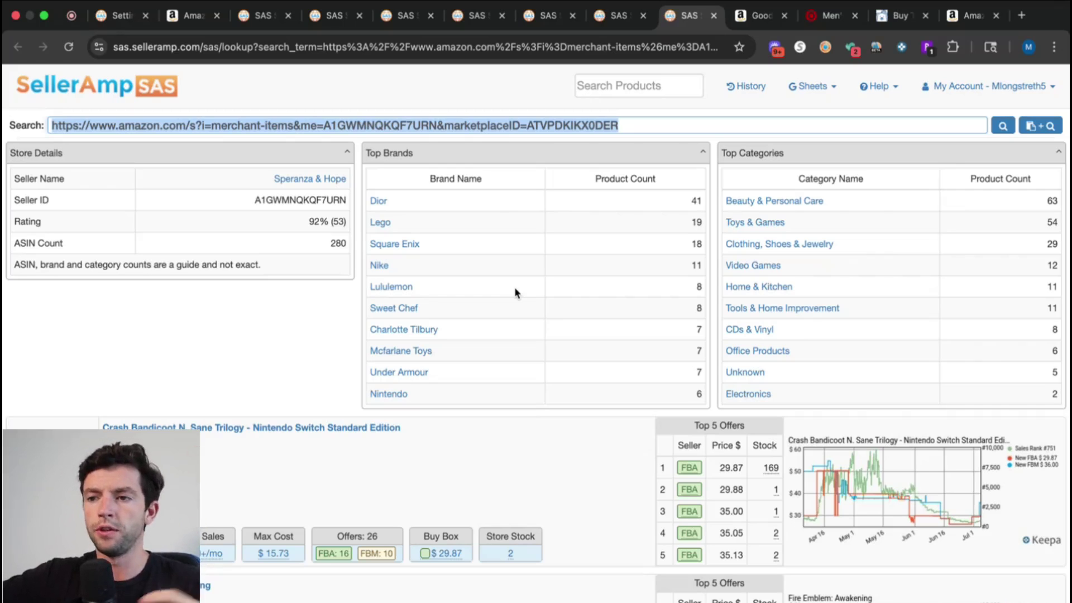
- Compare the top brands and categories of the FOREVER DEALS, RetailDefined, ArcianCo and The Barker Company storefronts, and check the green KONG leash's sales rank
{"action": "left_click", "coordinate": [617, 22]}
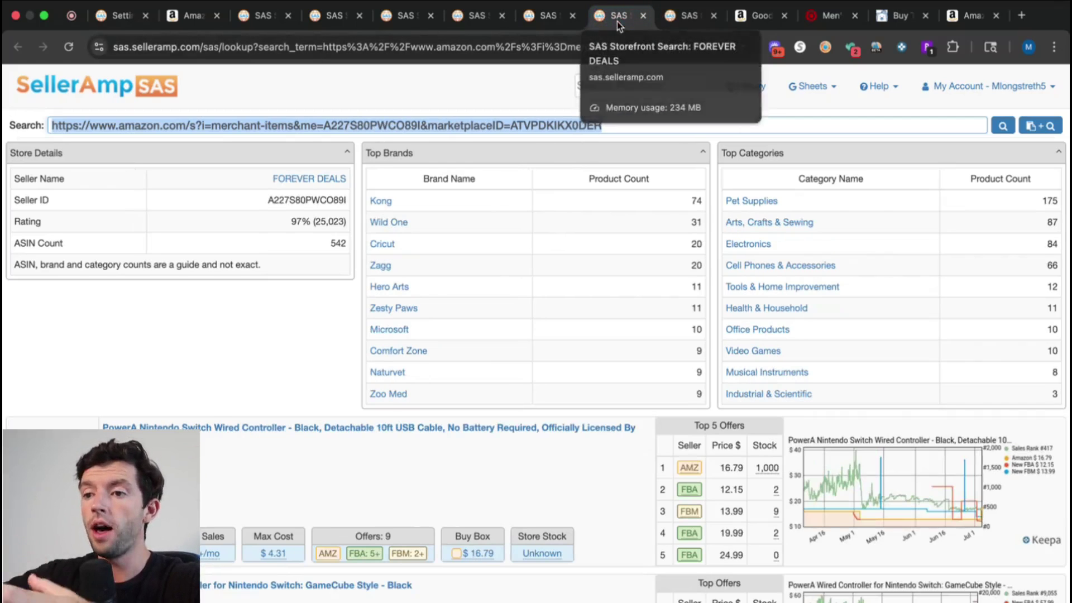
{"action": "left_click", "coordinate": [543, 22]}
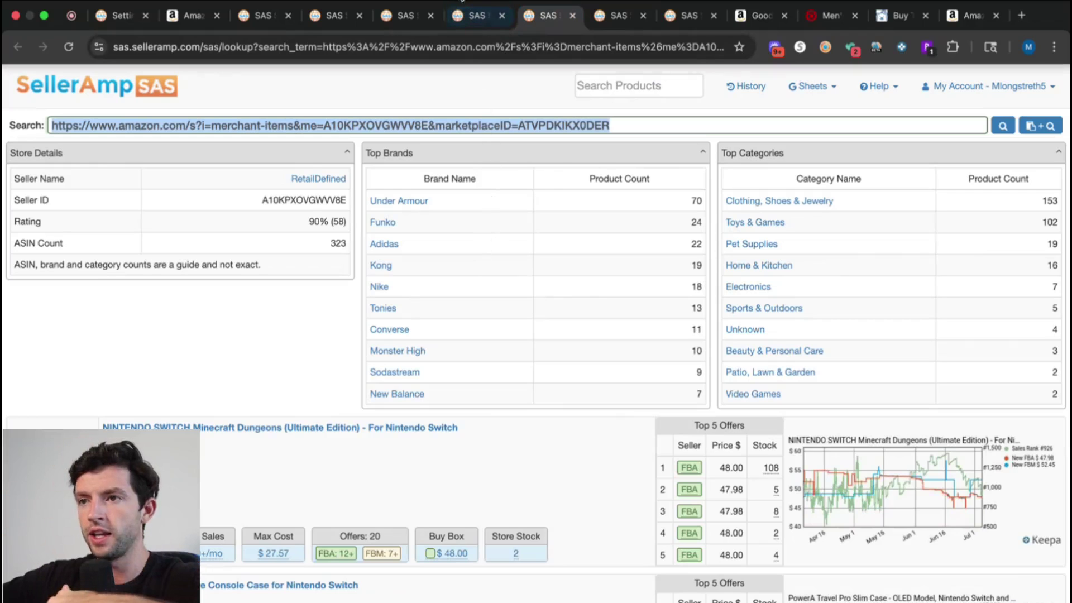
{"action": "left_click", "coordinate": [477, 16]}
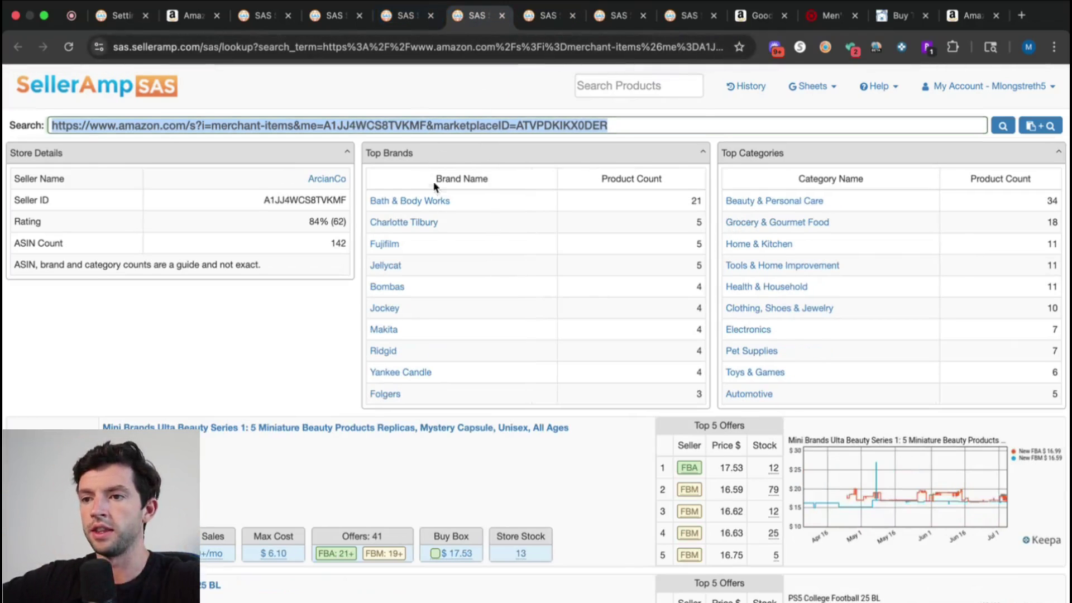
{"action": "left_click", "coordinate": [394, 18]}
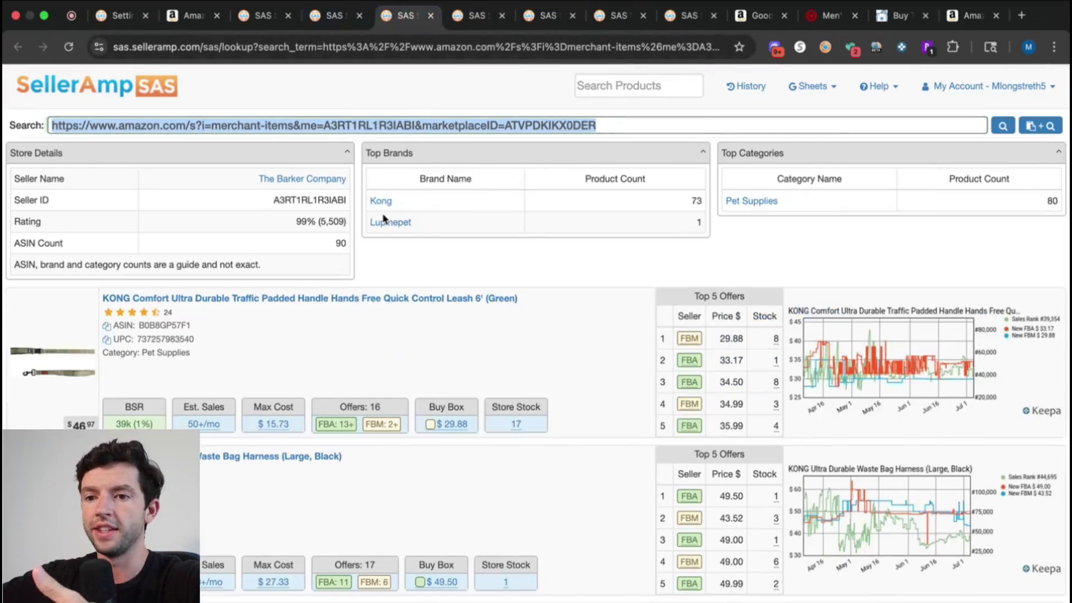
{"action": "scroll", "coordinate": [385, 200], "scroll_direction": "down", "scroll_amount": 2}
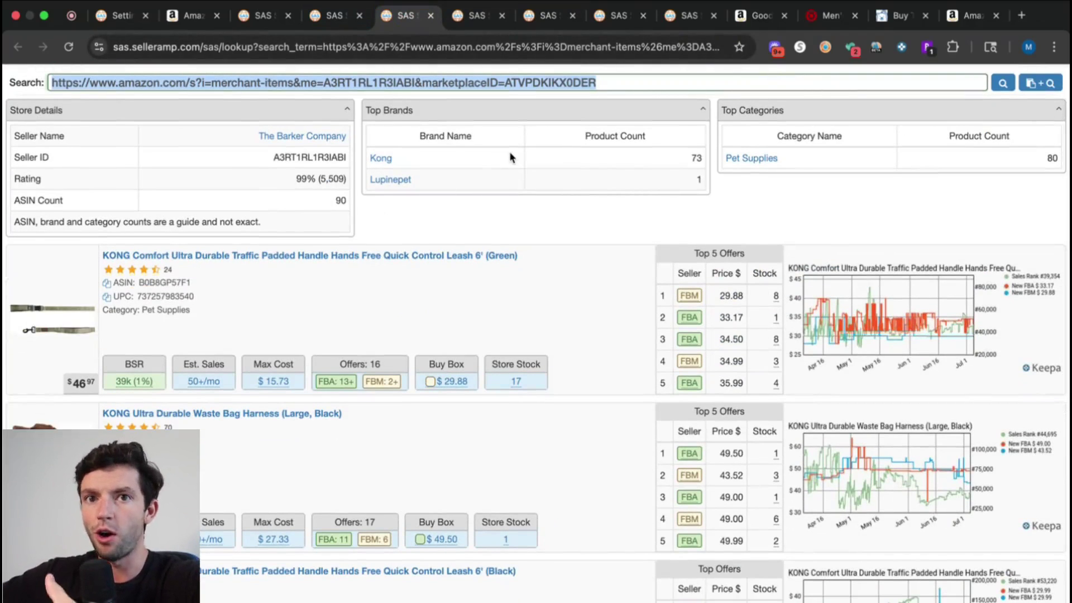
{"action": "mouse_move", "coordinate": [134, 383]}
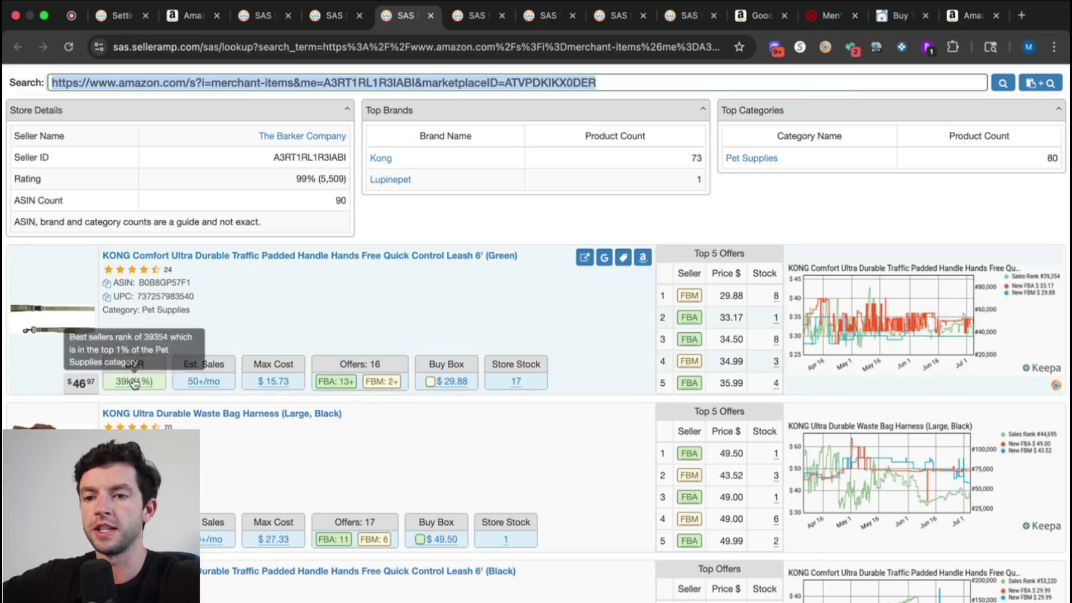
- Open the Amazon pages of The Barker Company's green KONG leash and its large black and large pink waste bag harnesses
{"action": "left_click", "coordinate": [643, 258]}
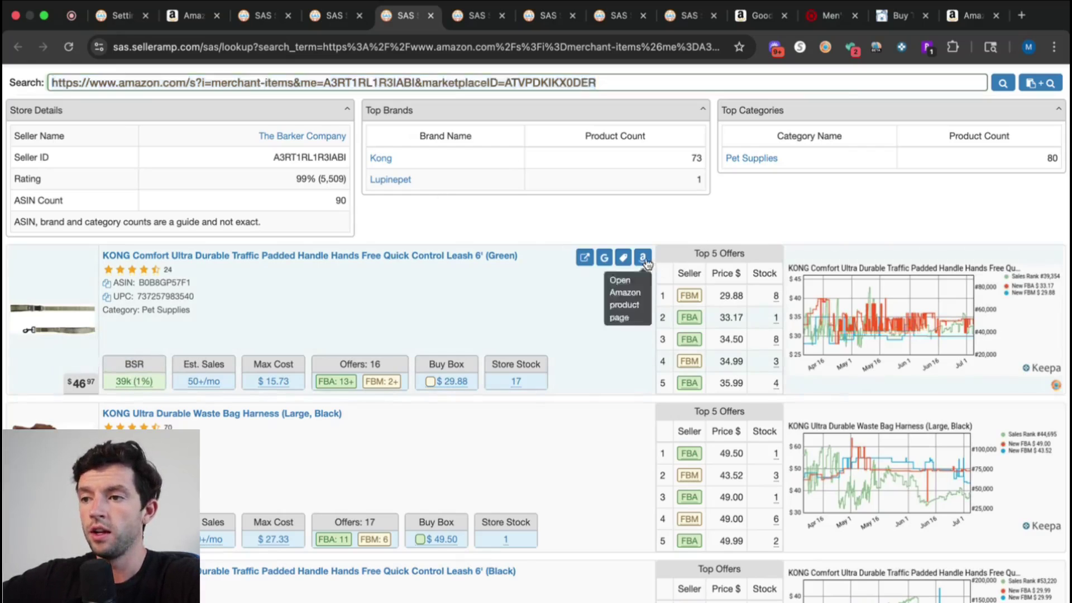
{"action": "left_click", "coordinate": [386, 16]}
{"action": "scroll", "coordinate": [359, 332], "scroll_direction": "down", "scroll_amount": 3}
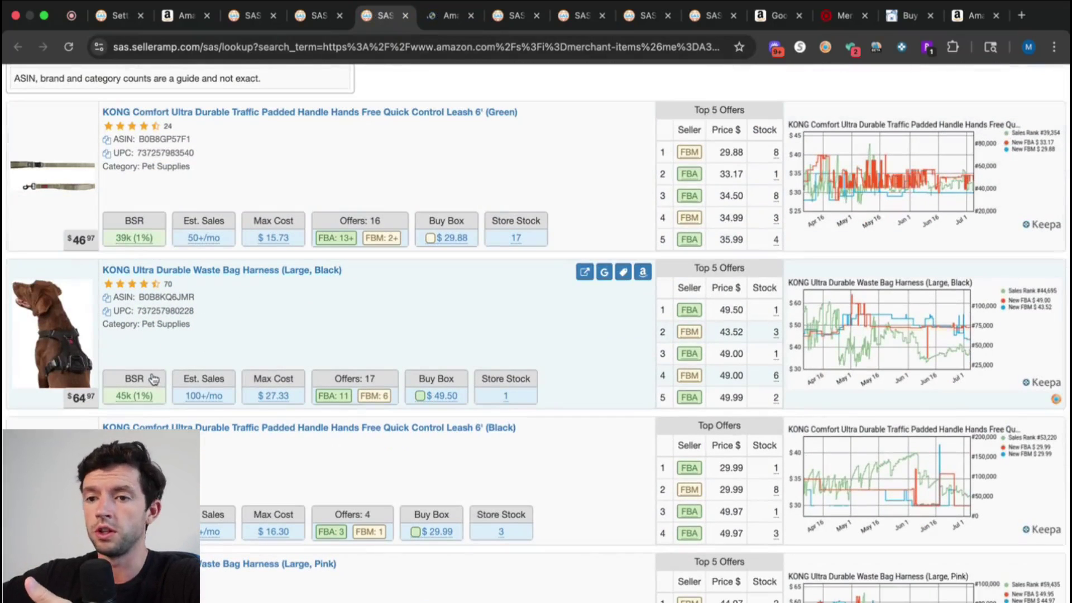
{"action": "mouse_move", "coordinate": [265, 402]}
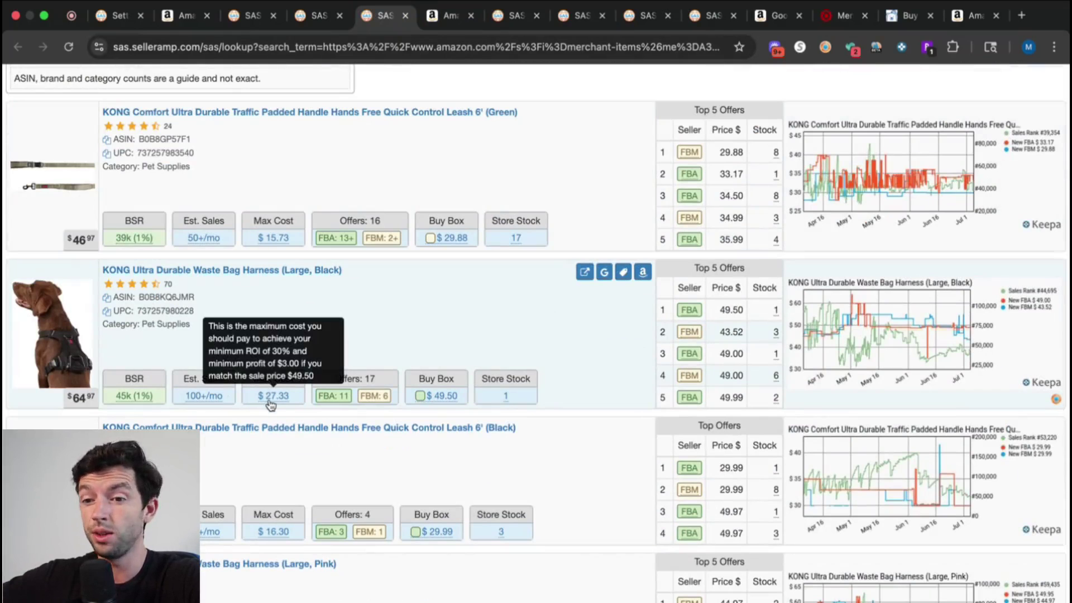
{"action": "left_click", "coordinate": [645, 273]}
{"action": "left_click", "coordinate": [367, 21]}
{"action": "scroll", "coordinate": [393, 326], "scroll_direction": "down", "scroll_amount": 5}
{"action": "mouse_move", "coordinate": [284, 435]}
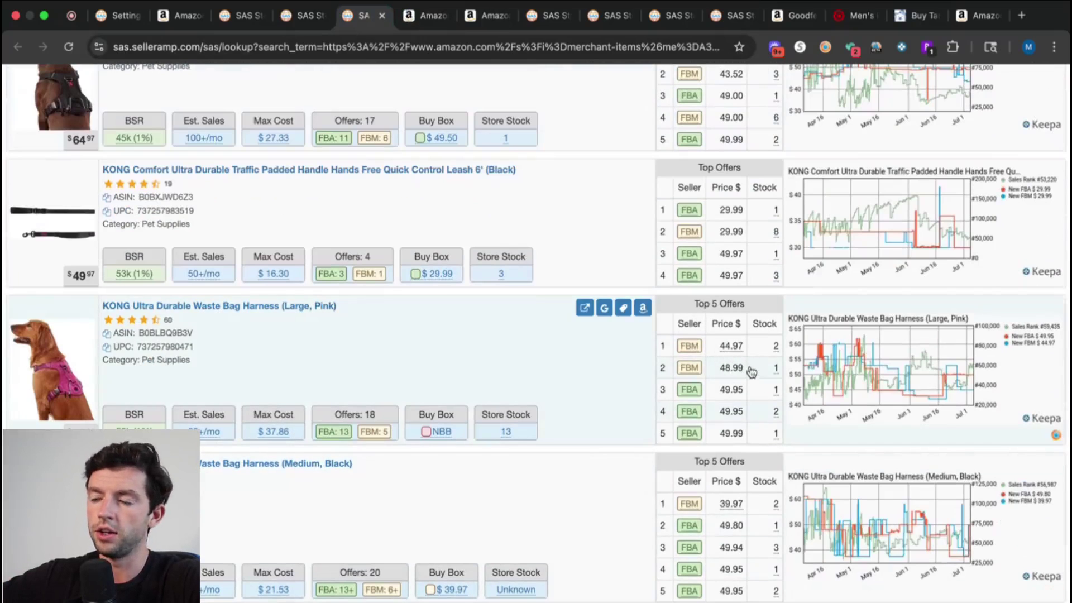
{"action": "left_click", "coordinate": [642, 307]}
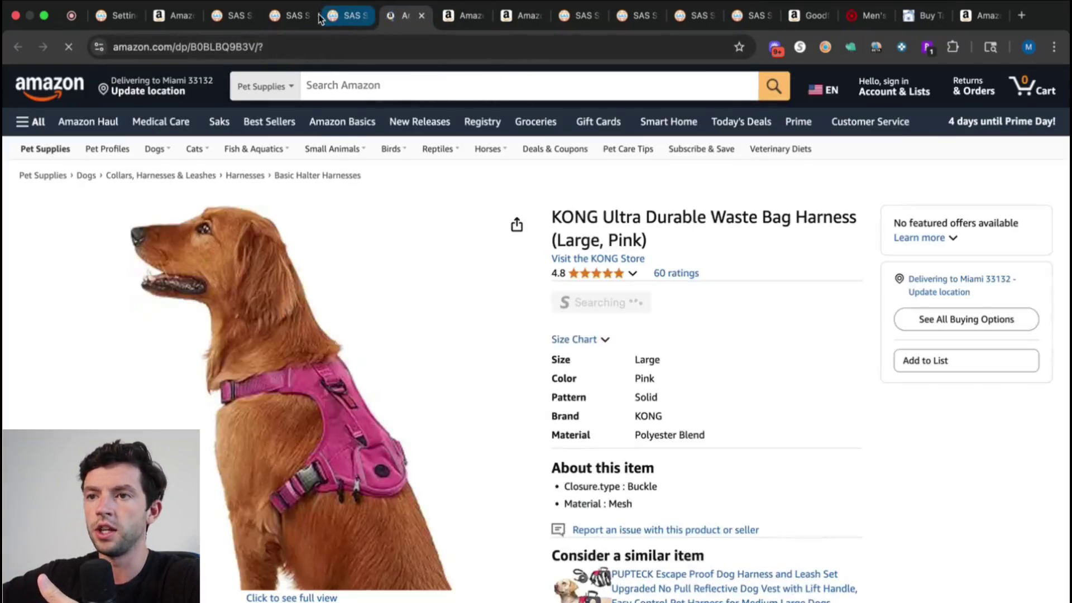
- Filter the BeyondBasicsUnited storefront to Jellycat and open the Amazon pages of the Egg Plant, Little Horse and Munro Scottie Dog plushes
{"action": "left_click", "coordinate": [294, 17]}
{"action": "left_click", "coordinate": [391, 202]}
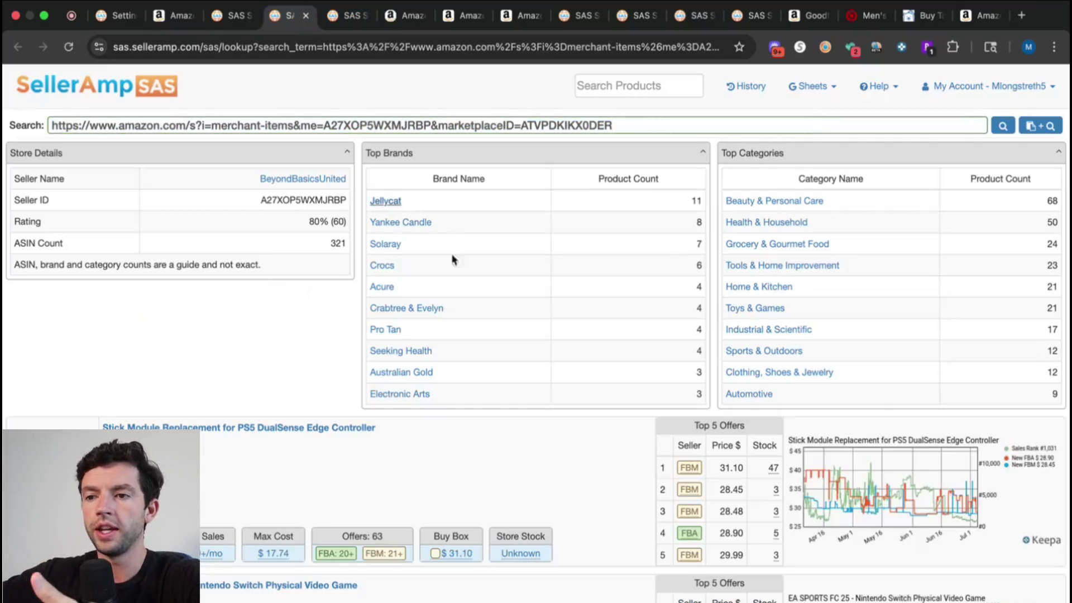
{"action": "scroll", "coordinate": [458, 265], "scroll_direction": "down", "scroll_amount": 5}
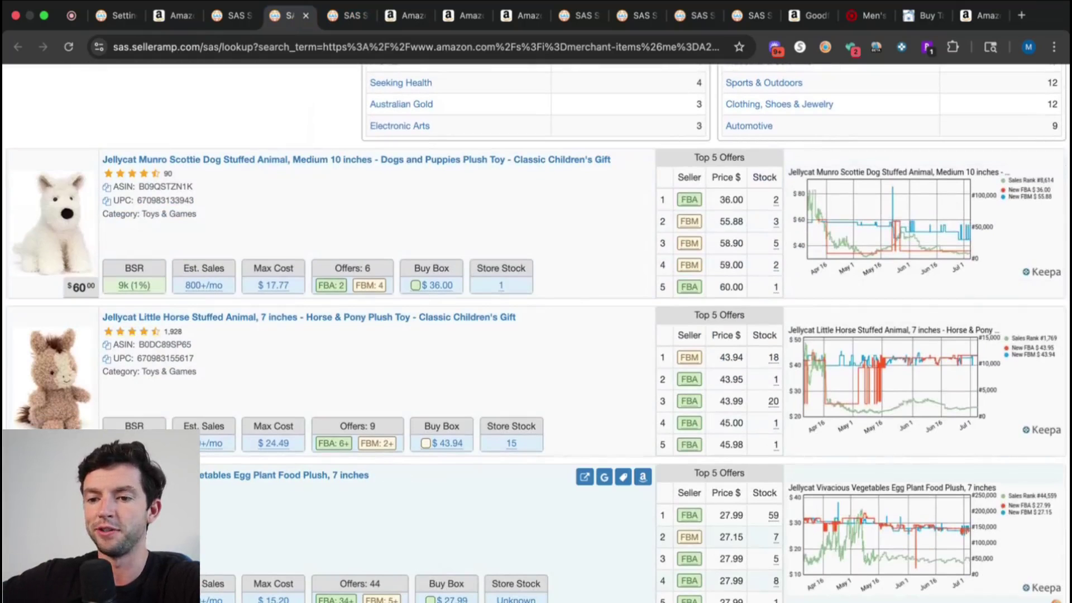
{"action": "left_click", "coordinate": [643, 479]}
{"action": "left_click", "coordinate": [287, 18]}
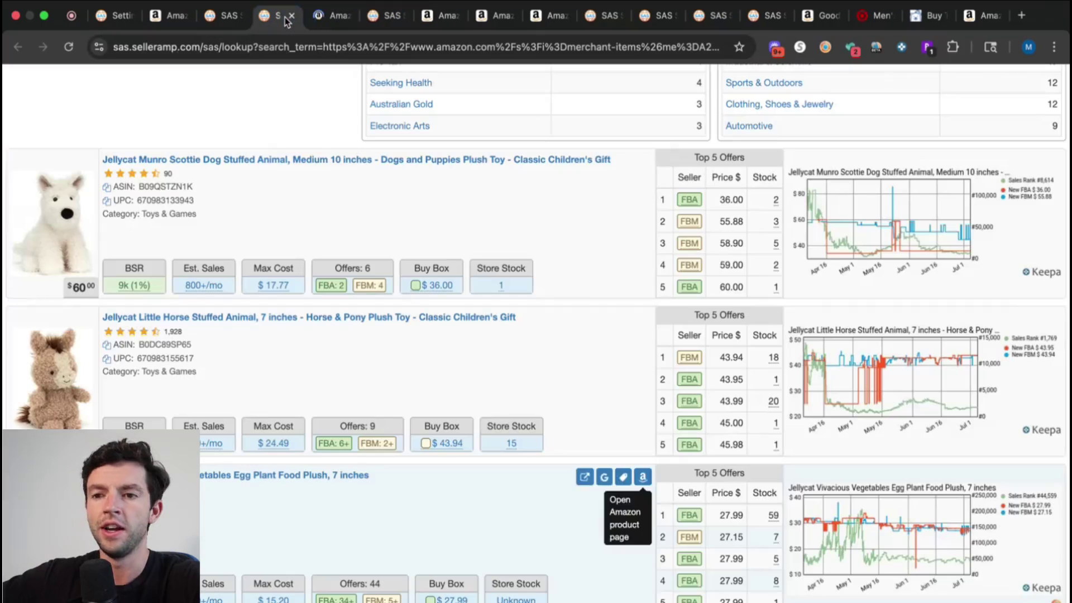
{"action": "left_click", "coordinate": [643, 320]}
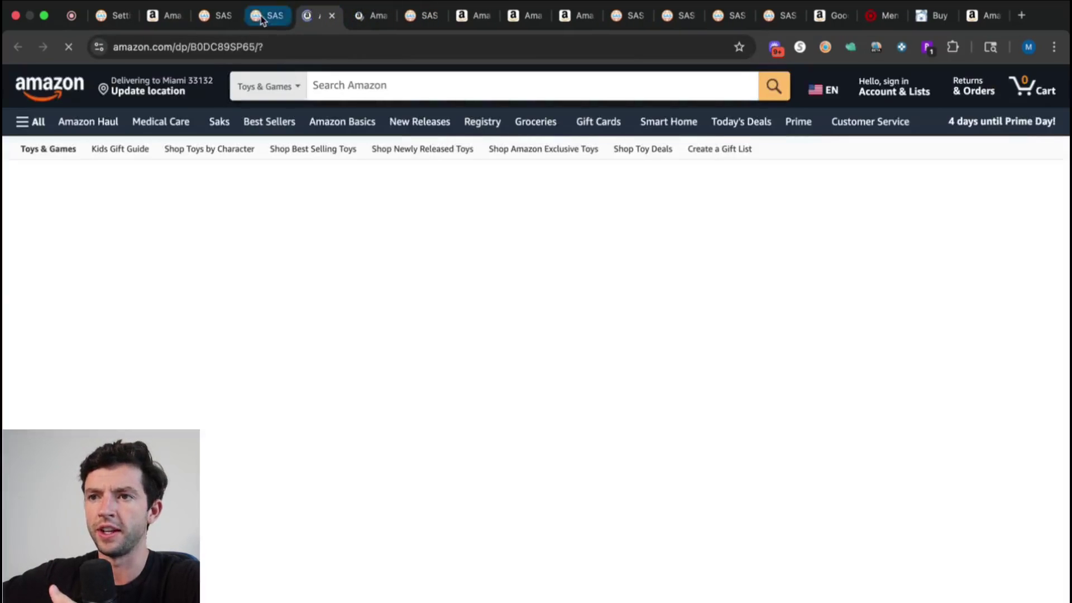
{"action": "left_click", "coordinate": [268, 15]}
{"action": "left_click", "coordinate": [643, 161]}
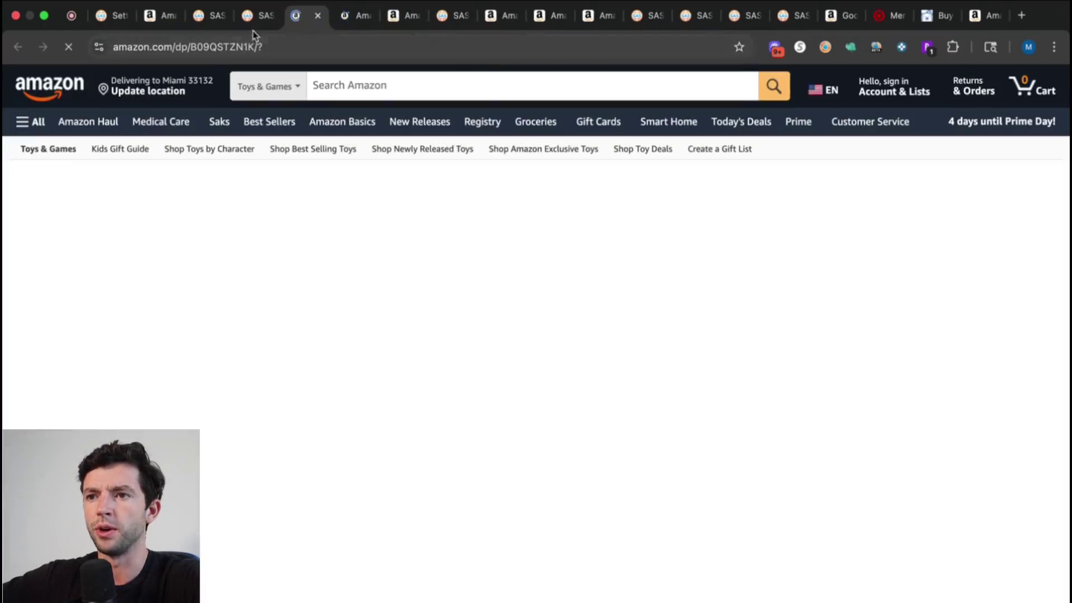
{"action": "left_click", "coordinate": [248, 17]}
{"action": "scroll", "coordinate": [391, 196], "scroll_direction": "up", "scroll_amount": 5}
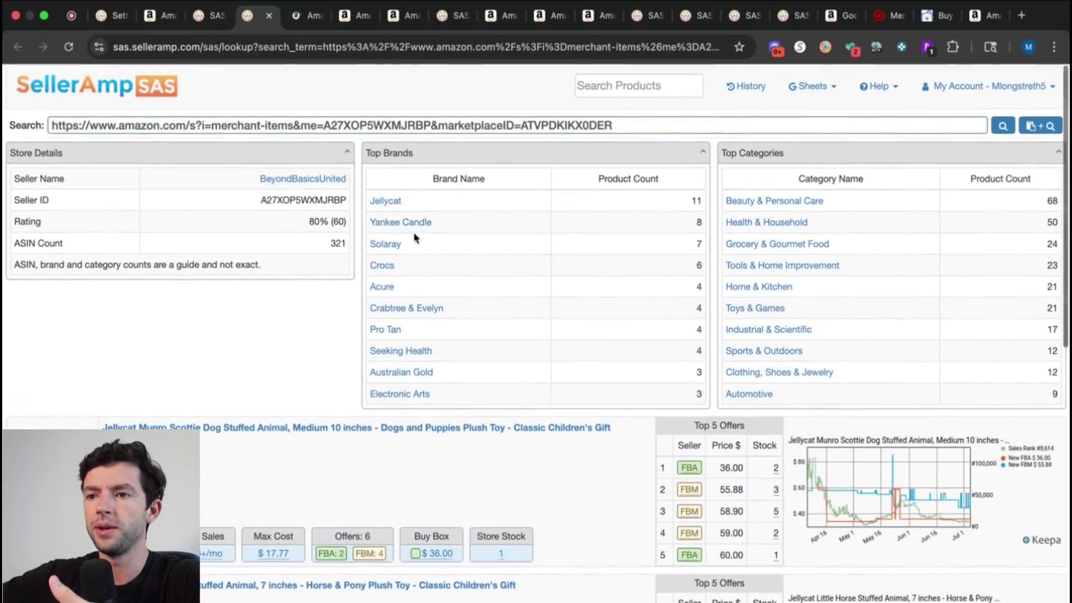
- Filter the ArcianCo storefront to Jockey and open the Amazon pages of the men's 4-pack boxer briefs and women's Elance French Cut 3-pack
{"action": "left_click", "coordinate": [198, 19]}
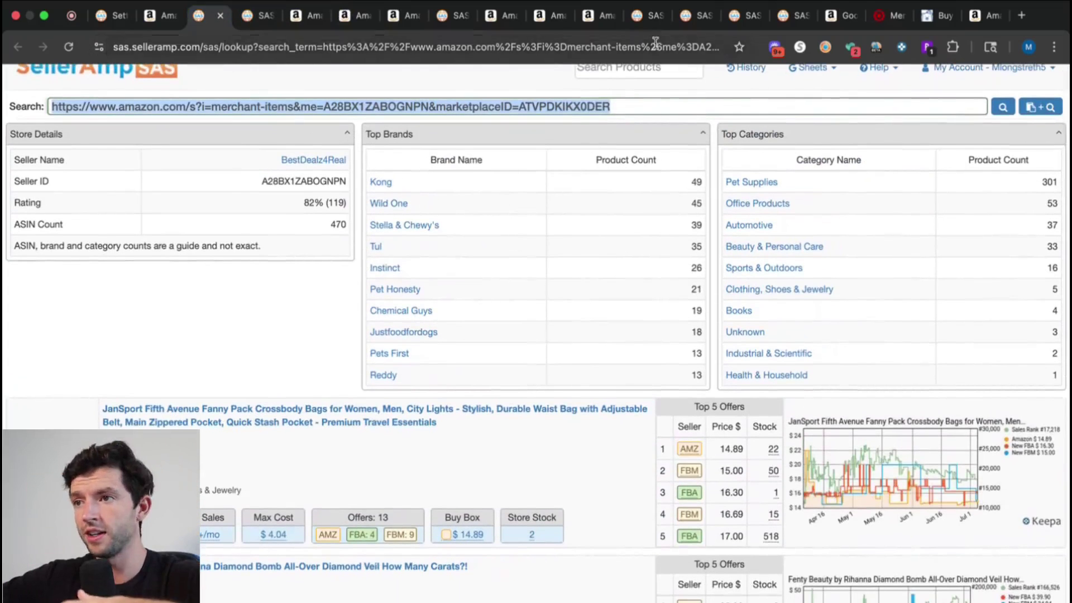
{"action": "left_click", "coordinate": [649, 19]}
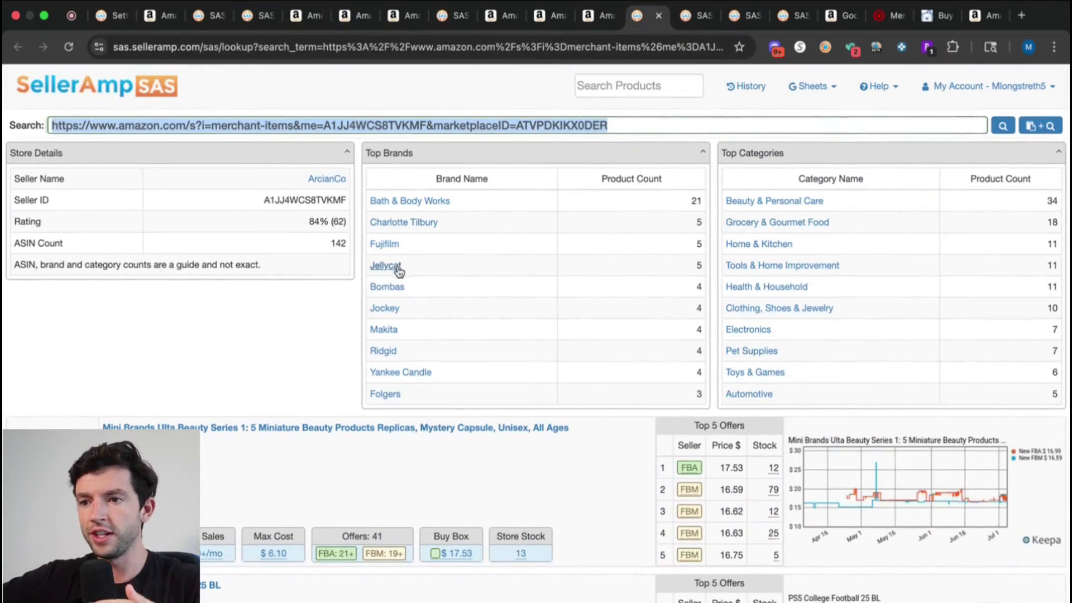
{"action": "left_click", "coordinate": [385, 310]}
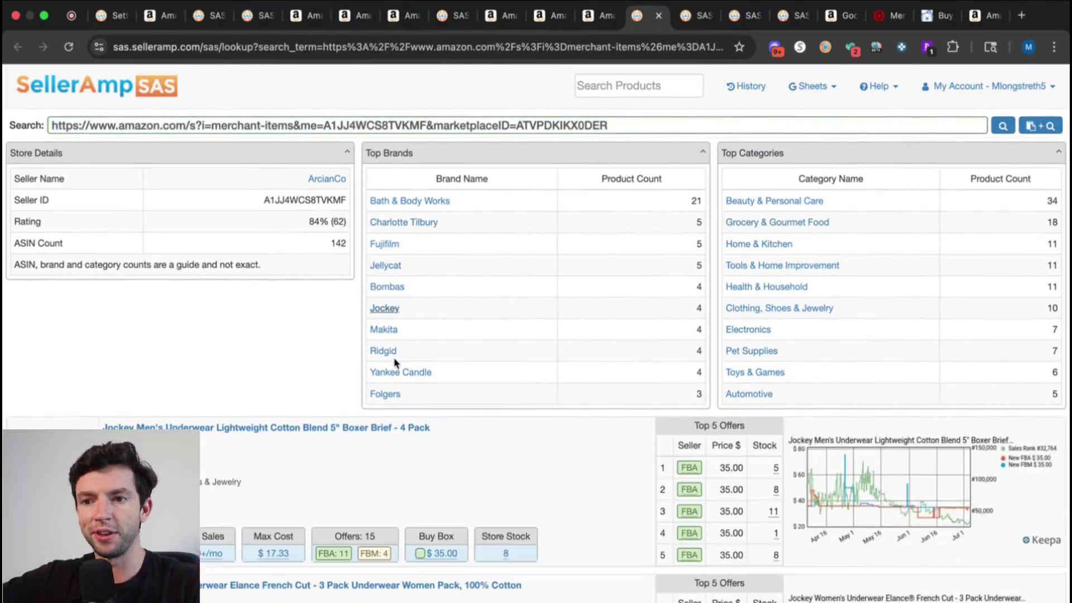
{"action": "scroll", "coordinate": [430, 380], "scroll_direction": "down", "scroll_amount": 5}
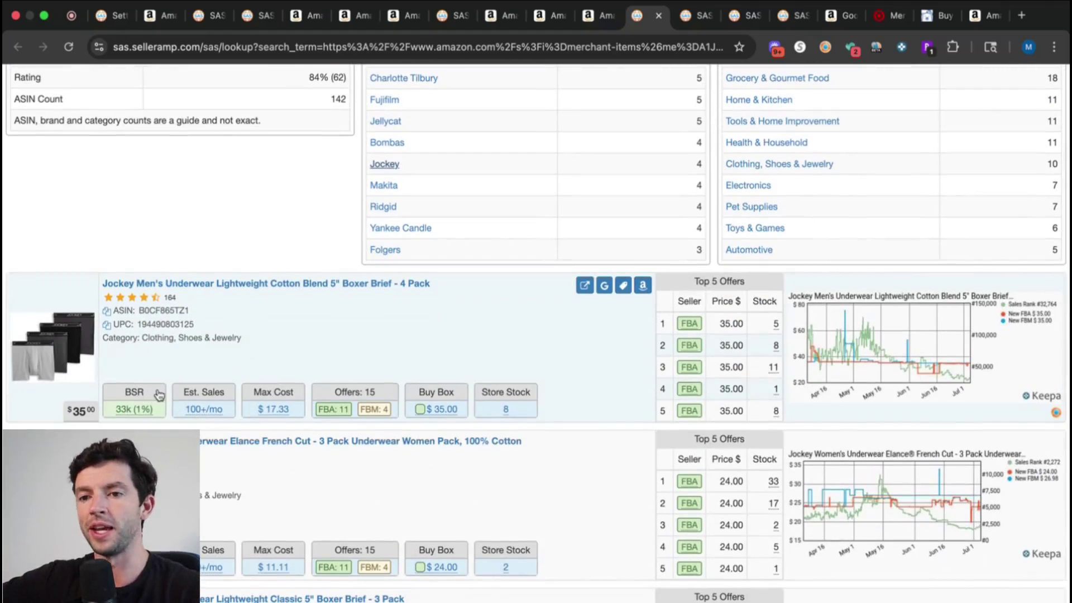
{"action": "left_click", "coordinate": [643, 286]}
{"action": "left_click", "coordinate": [611, 18]}
{"action": "left_click", "coordinate": [643, 443]}
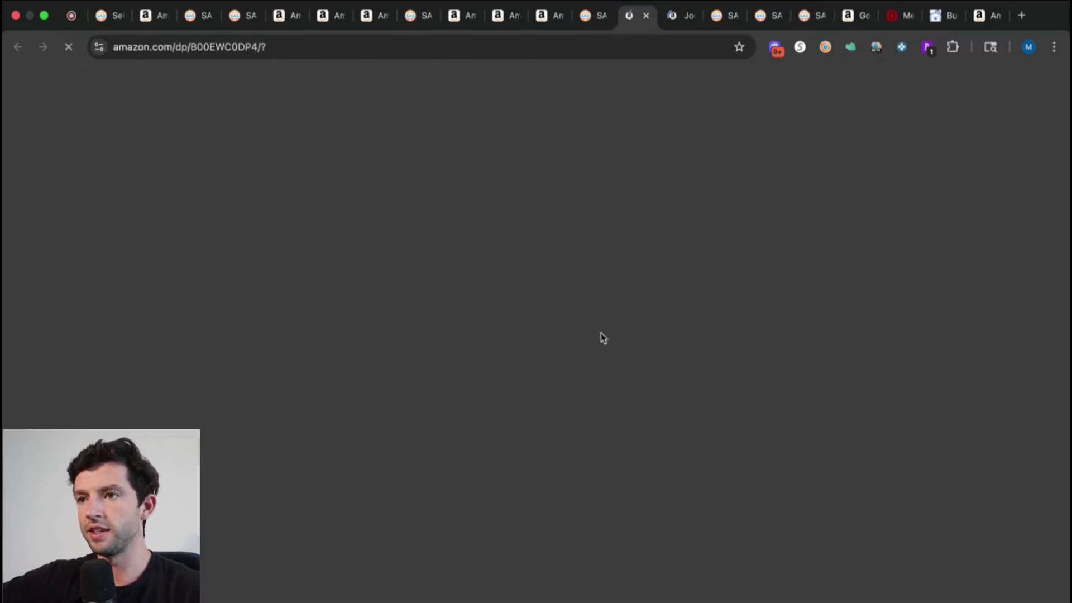
{"action": "left_click", "coordinate": [599, 18]}
- Examine the Jockey Elance listing's colour options and its Keepa variations with their Buy Box prices and new offer count histories
{"action": "left_click", "coordinate": [602, 20]}
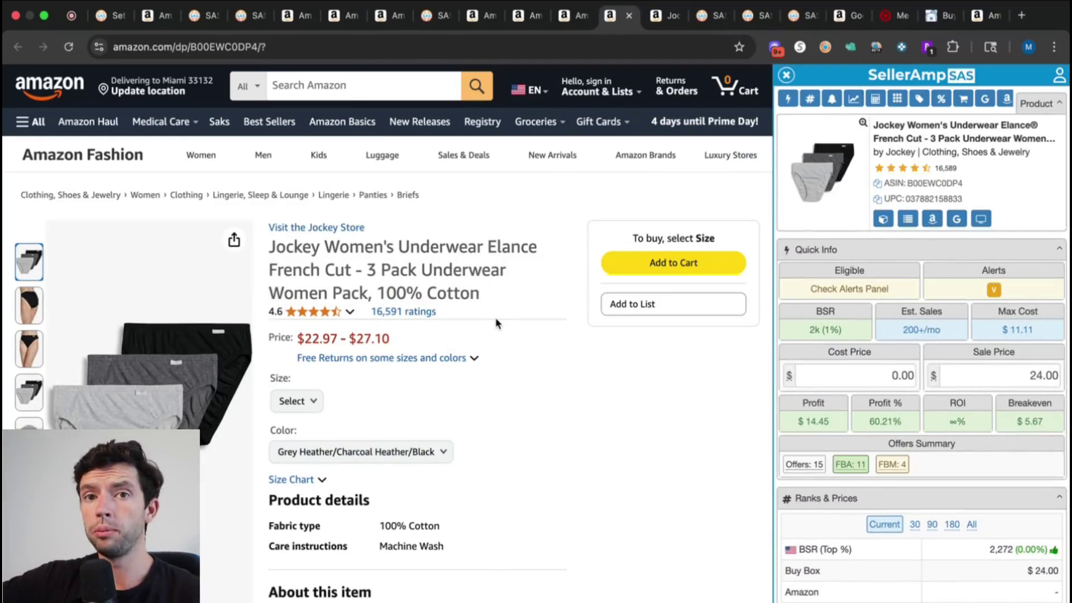
{"action": "left_click", "coordinate": [311, 453]}
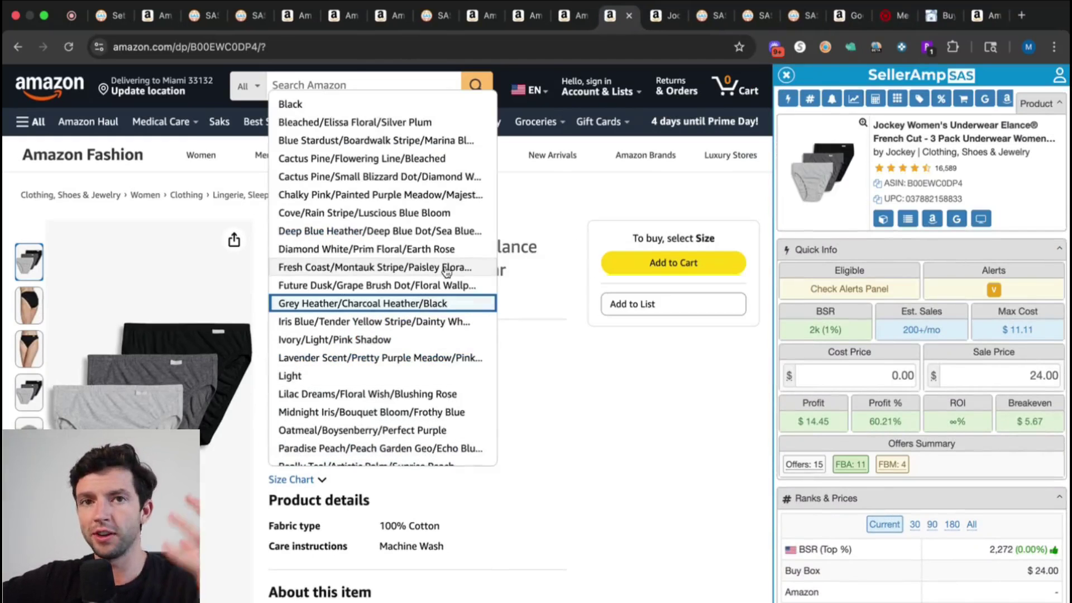
{"action": "left_click", "coordinate": [563, 374]}
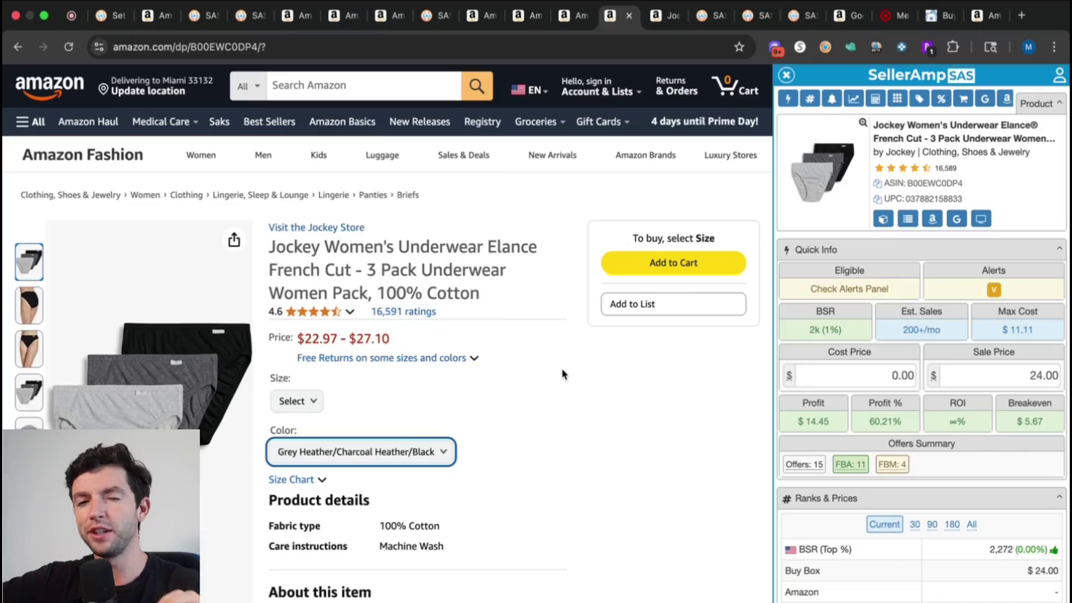
{"action": "scroll", "coordinate": [563, 374], "scroll_direction": "down", "scroll_amount": 10}
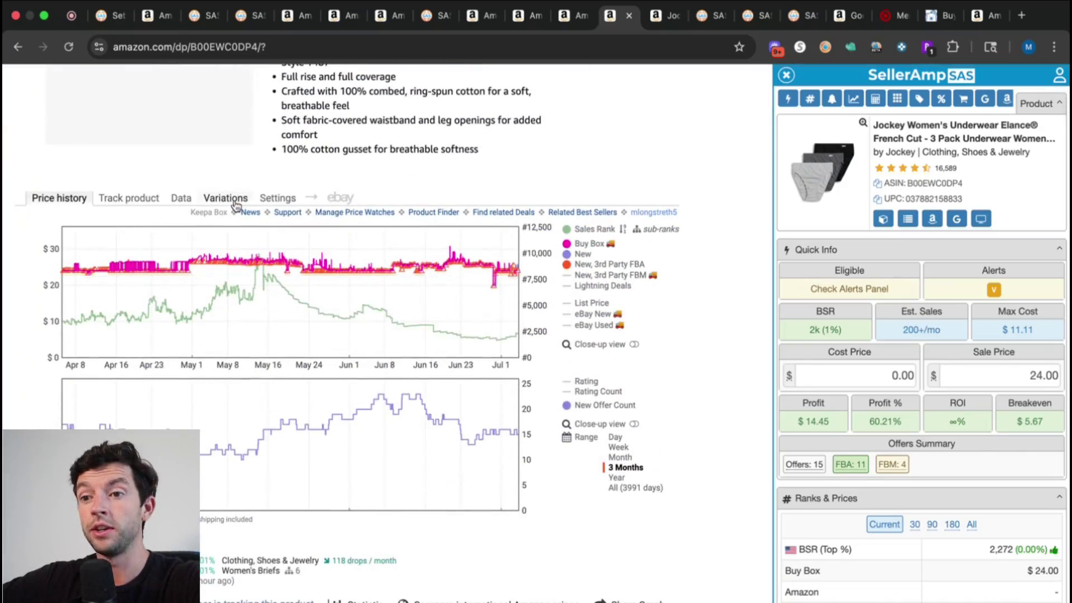
{"action": "left_click", "coordinate": [237, 202]}
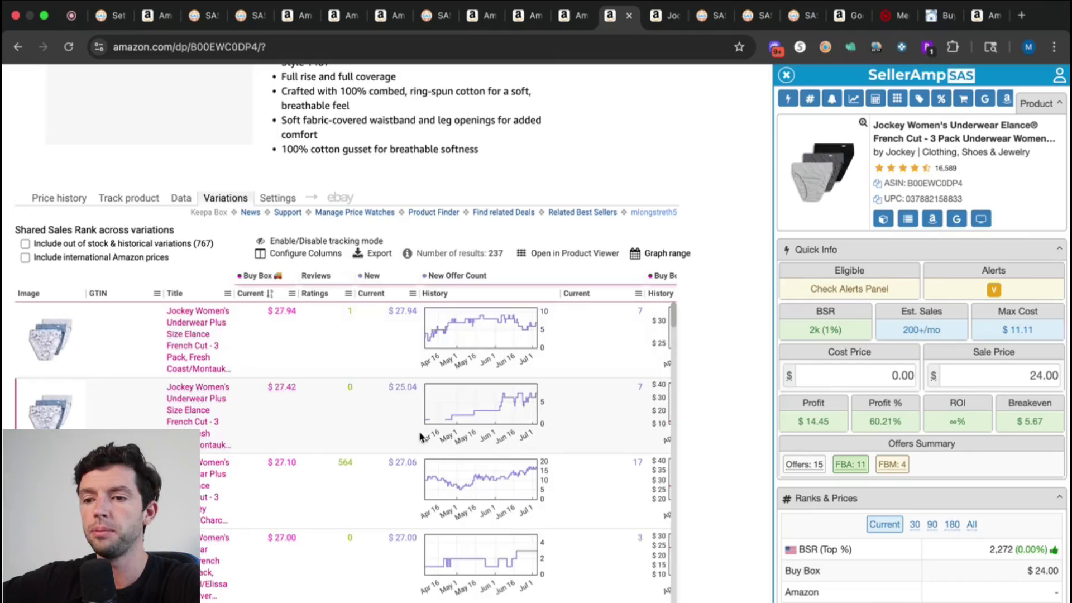
{"action": "mouse_move", "coordinate": [262, 293]}
{"action": "left_mouse_down"}
{"action": "mouse_move", "coordinate": [324, 296]}
{"action": "mouse_move", "coordinate": [268, 301]}
{"action": "left_mouse_up"}
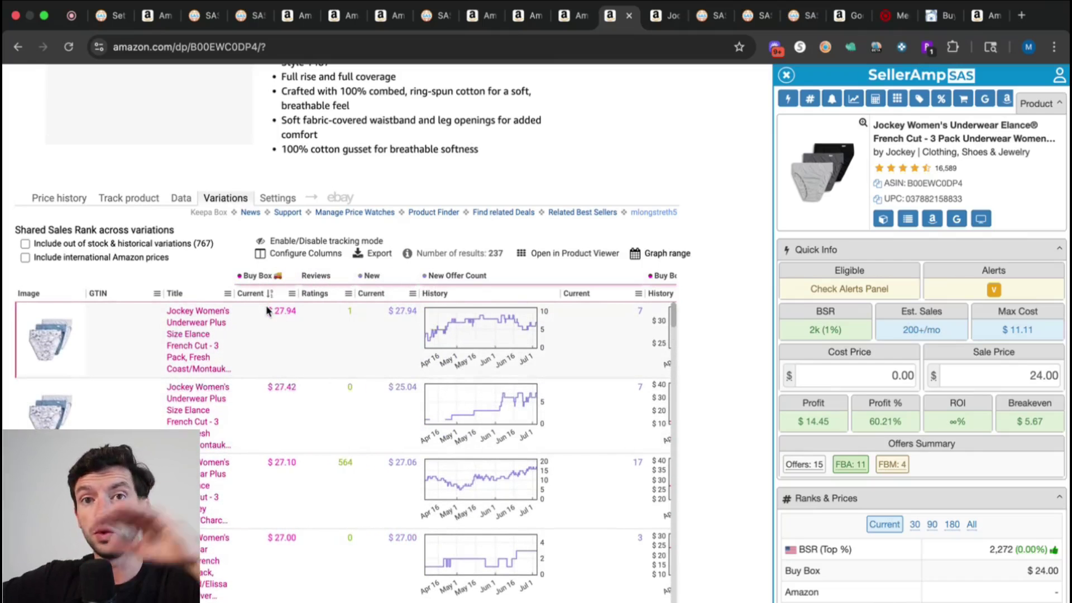
{"action": "scroll", "coordinate": [530, 367], "scroll_direction": "up", "scroll_amount": 5}
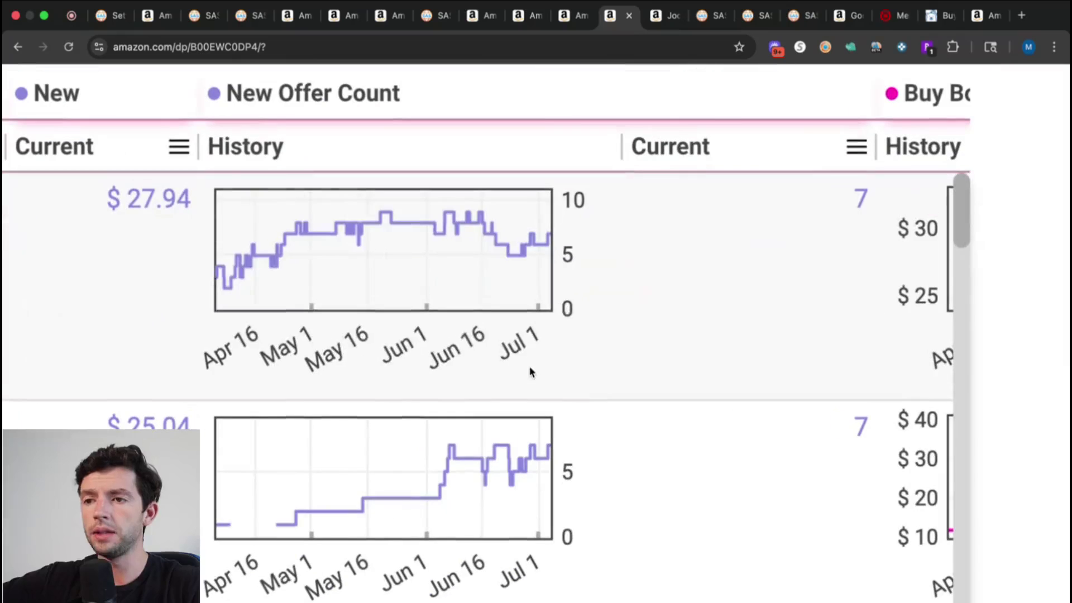
{"action": "mouse_move", "coordinate": [334, 249]}
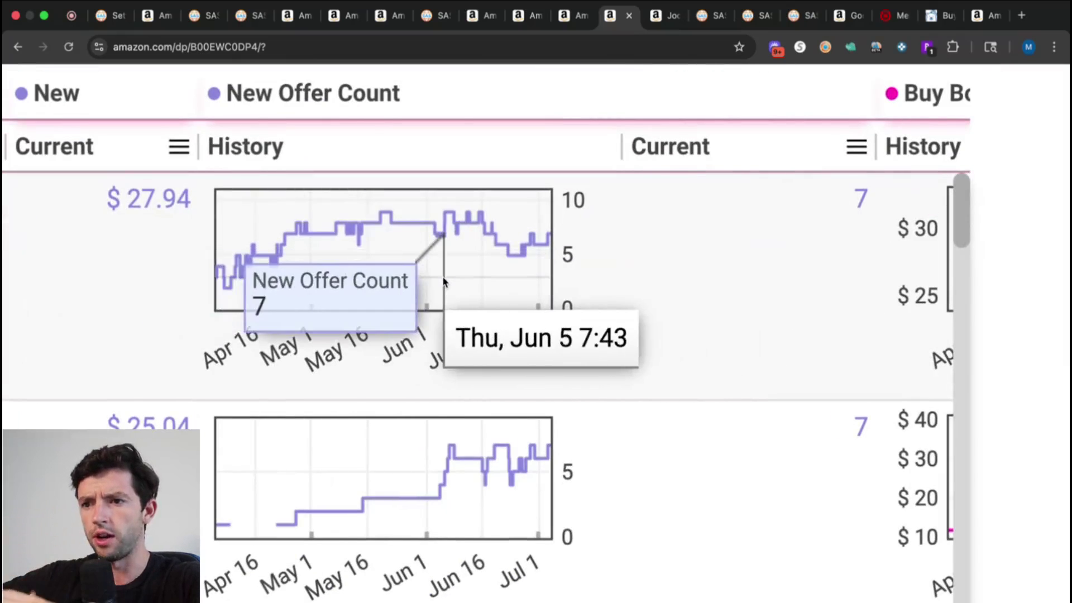
{"action": "scroll", "coordinate": [442, 276], "scroll_direction": "down", "scroll_amount": 5}
{"action": "mouse_move", "coordinate": [478, 472]}
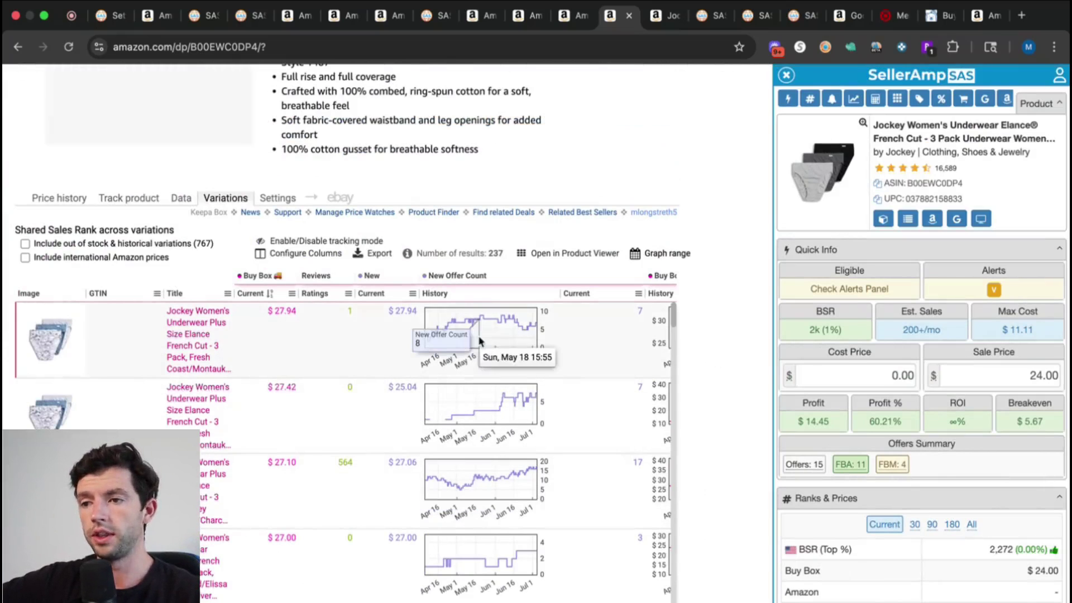
- Open the plus-size Grey Heather/Charcoal Heather/Black variation, review its price history, and search Google for the product
{"action": "left_click", "coordinate": [226, 459]}
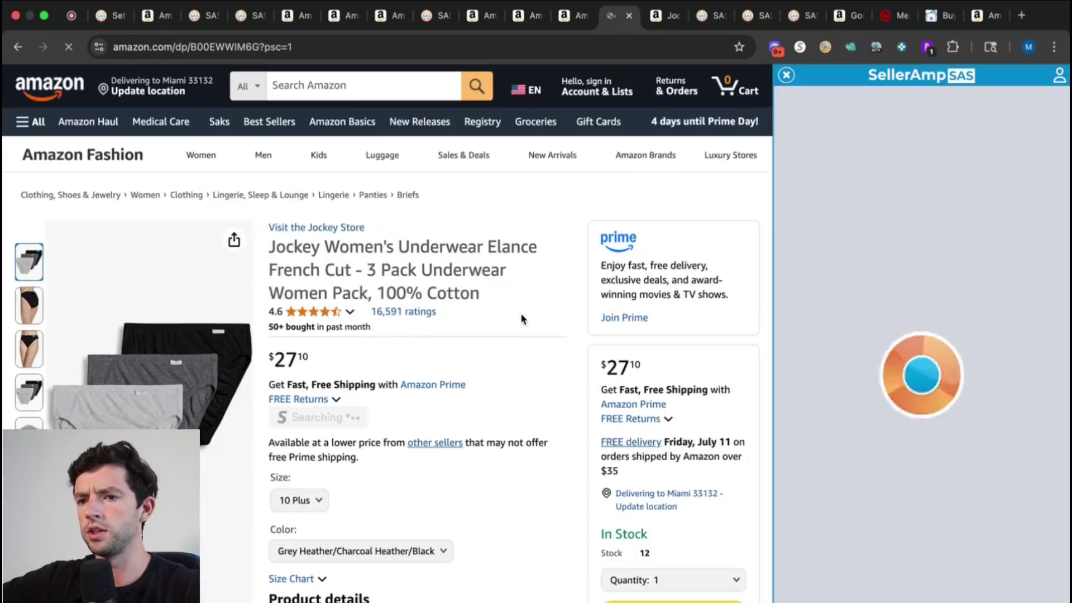
{"action": "scroll", "coordinate": [517, 337], "scroll_direction": "down", "scroll_amount": 15}
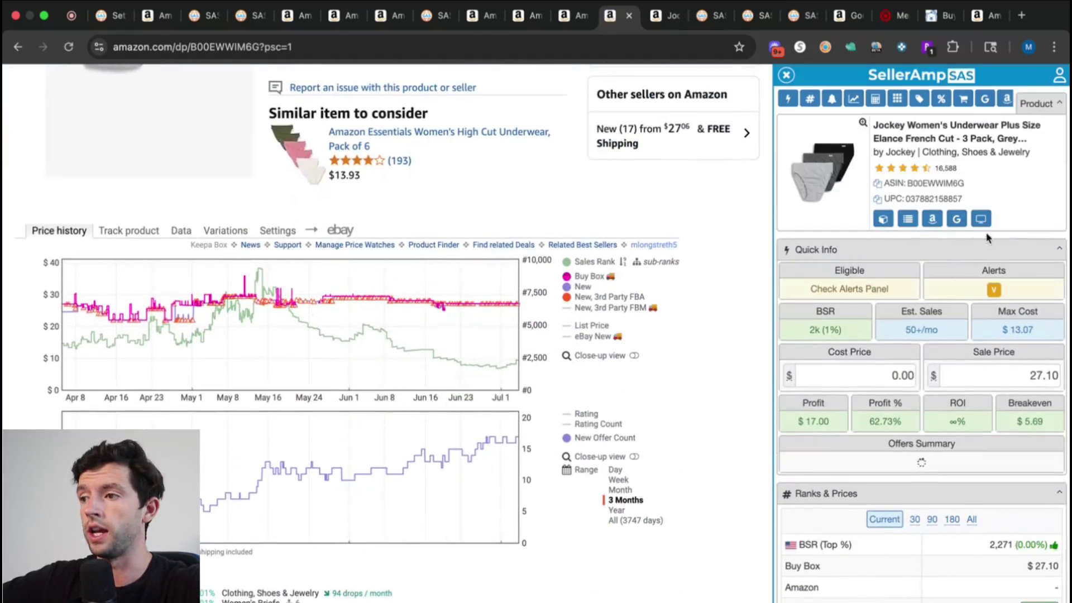
{"action": "left_click", "coordinate": [956, 219]}
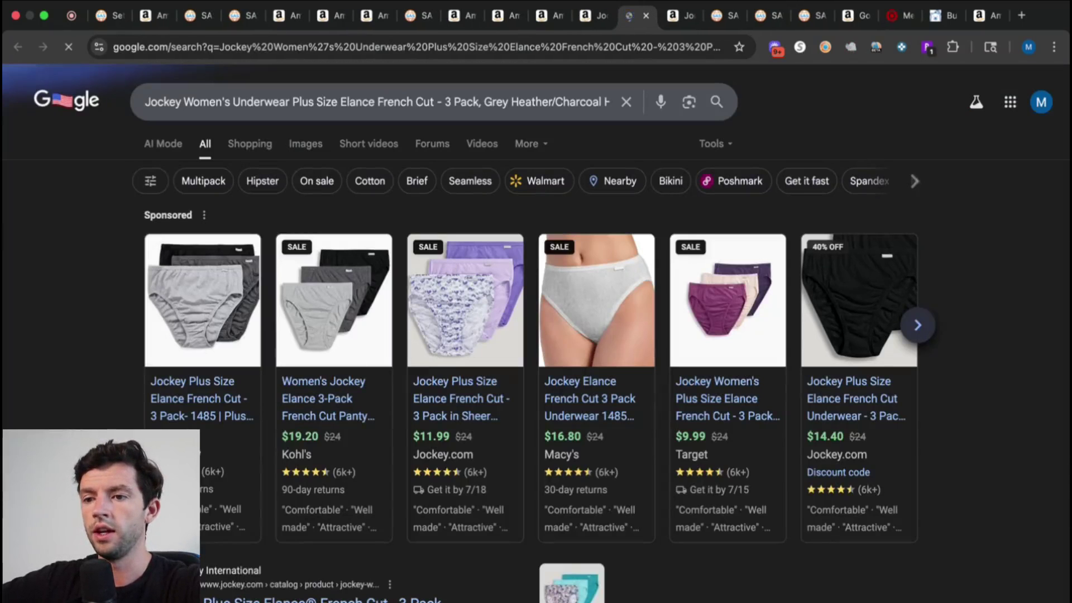
- Check the price, promotion and available colours on Jockey.com's Plus Size Elance French Cut 3-pack page, and return to the Google results
{"action": "scroll", "coordinate": [276, 491], "scroll_direction": "down", "scroll_amount": 3}
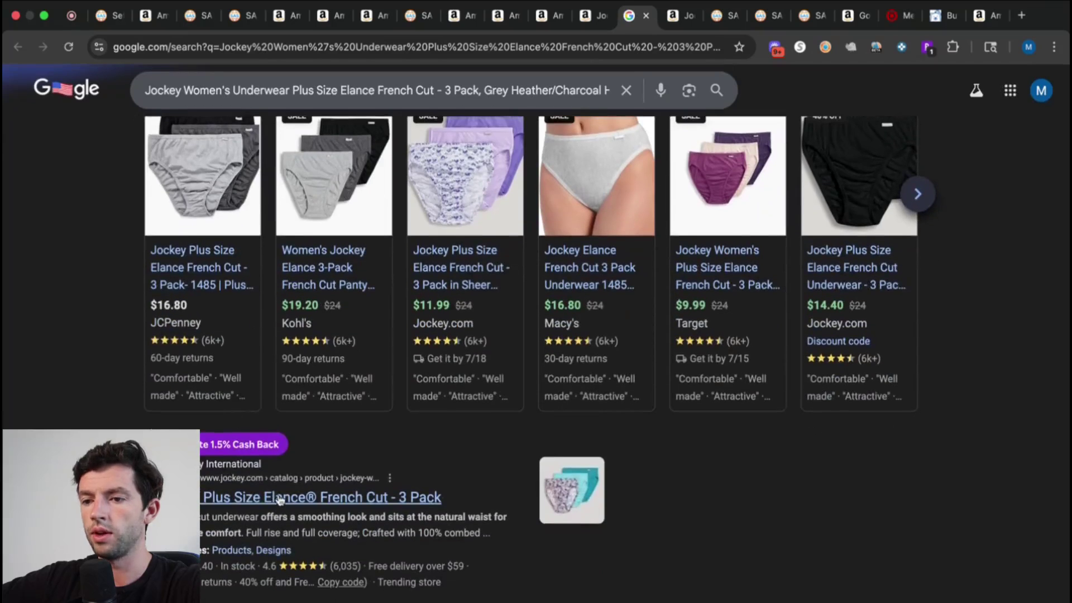
{"action": "left_click", "coordinate": [277, 499]}
{"action": "left_click", "coordinate": [743, 342]}
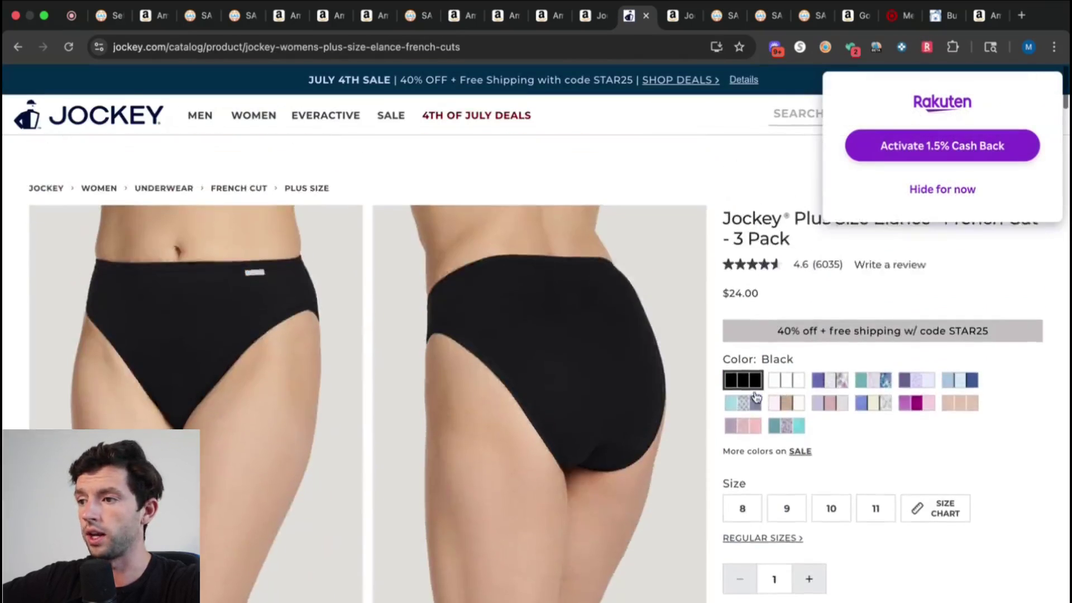
{"action": "left_click", "coordinate": [20, 47]}
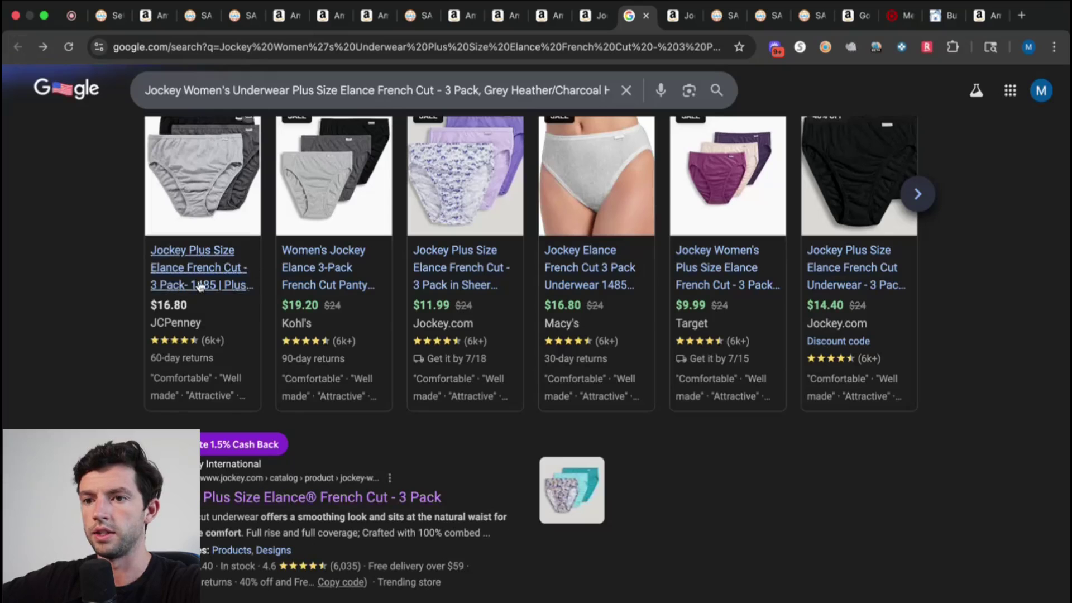
- Open JCPenney's Jockey Plus Size Elance French Cut 3-pack listing and close the Google results
{"action": "left_click", "coordinate": [232, 276]}
{"action": "left_click", "coordinate": [612, 18]}
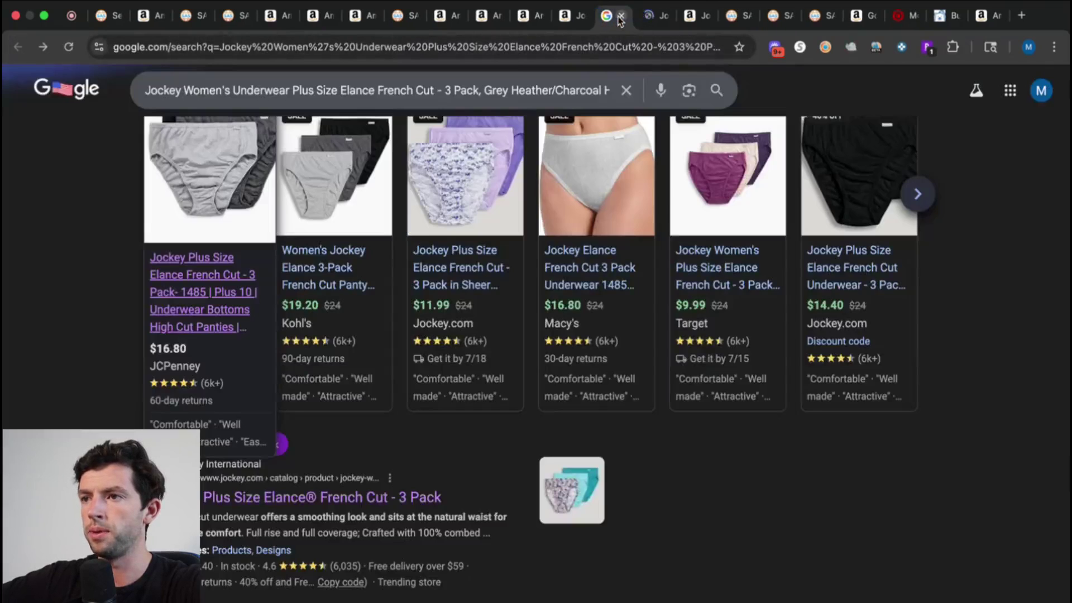
{"action": "left_click", "coordinate": [623, 16]}
- Set the Jockey variation's cost price to 16.80 in SellerAmp and review JCPenney's promo-code price, colour and size for the pack
{"action": "left_click", "coordinate": [569, 19]}
{"action": "left_click", "coordinate": [860, 375]}
{"action": "type", "text": "16.80"}
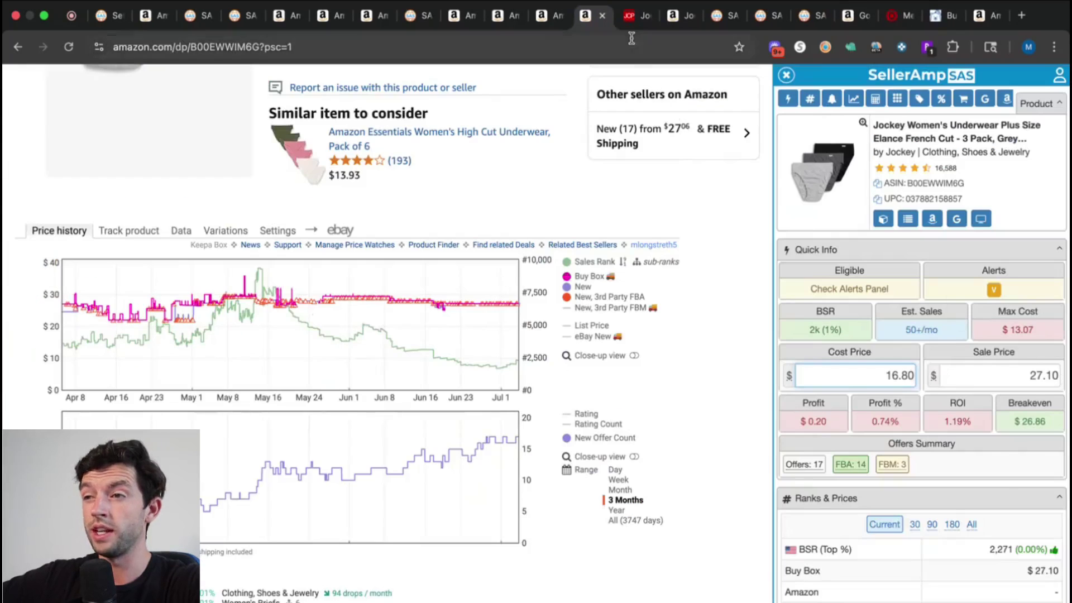
{"action": "left_click", "coordinate": [631, 23]}
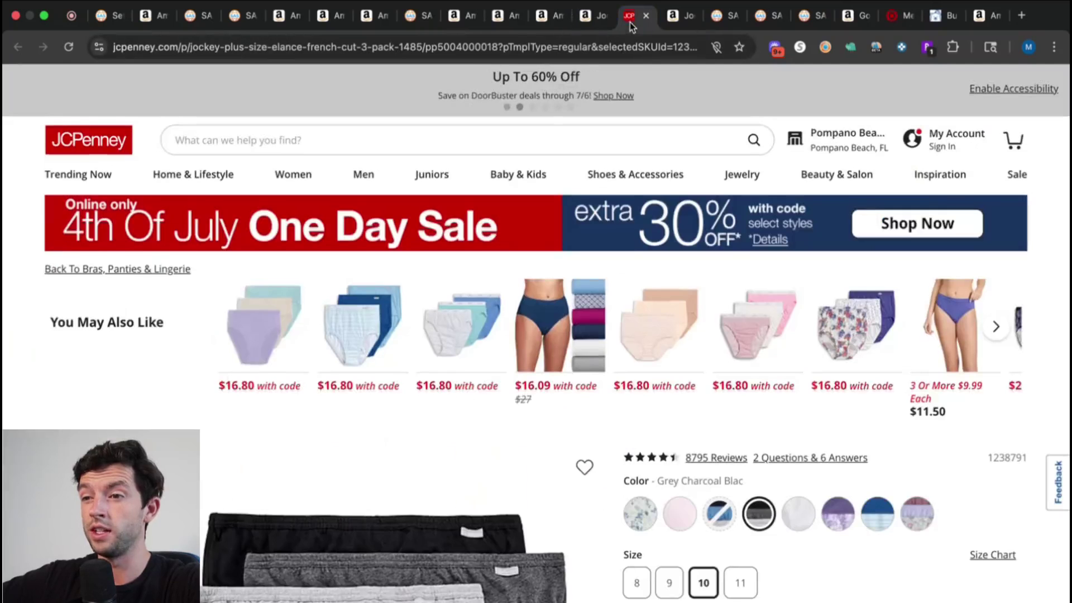
{"action": "scroll", "coordinate": [597, 445], "scroll_direction": "down", "scroll_amount": 5}
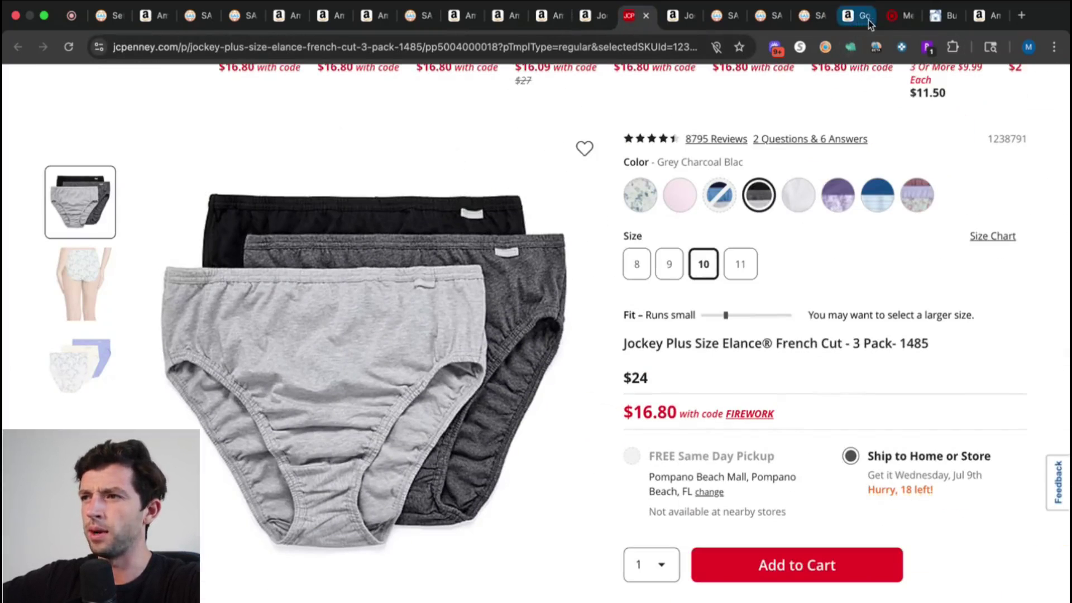
- Look up the current JCPenney gift card discounts on CardBear after rechecking the Jockey pack's profit figures
{"action": "left_click", "coordinate": [597, 17]}
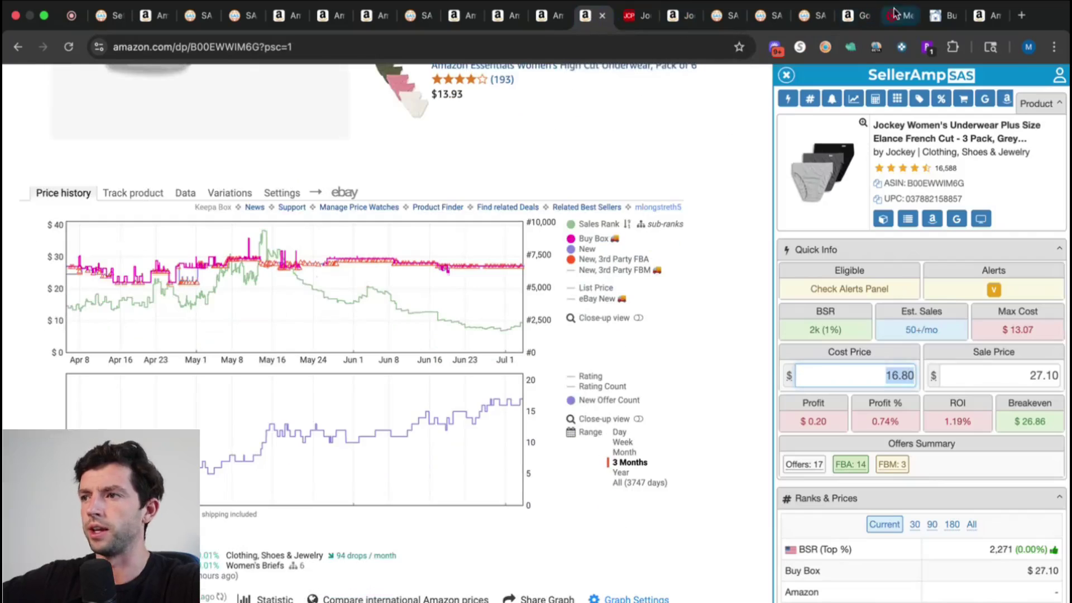
{"action": "left_click", "coordinate": [936, 17]}
{"action": "left_click", "coordinate": [472, 522]}
{"action": "left_click", "coordinate": [722, 74]}
{"action": "type", "text": "jc"}
{"action": "left_click", "coordinate": [755, 135]}
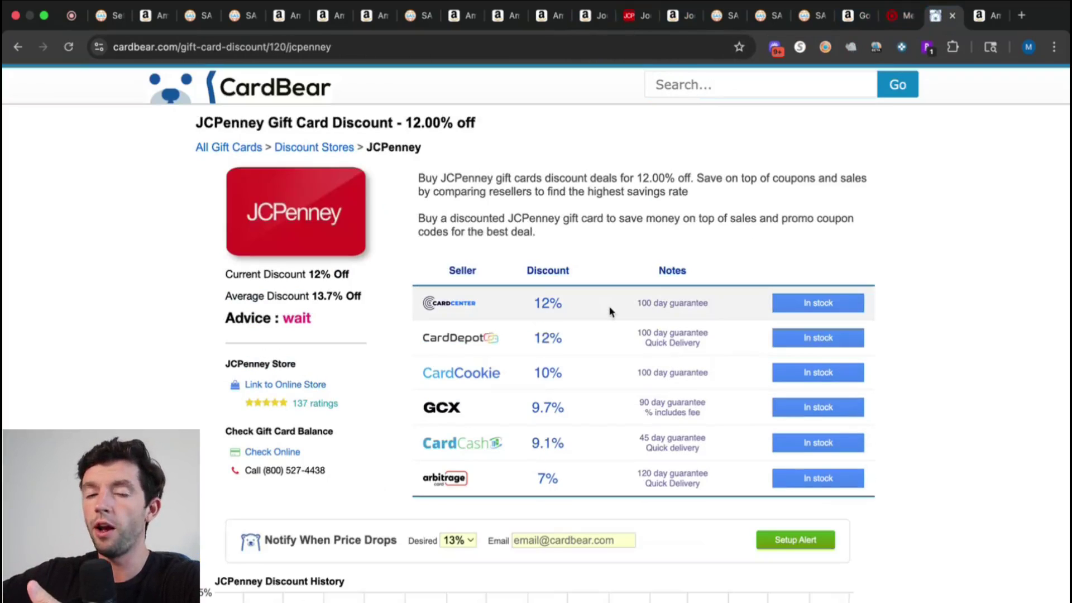
- Reduce the Jockey 3-pack's cost price in SellerAmp by the 12% gift card discount
{"action": "left_click", "coordinate": [592, 16]}
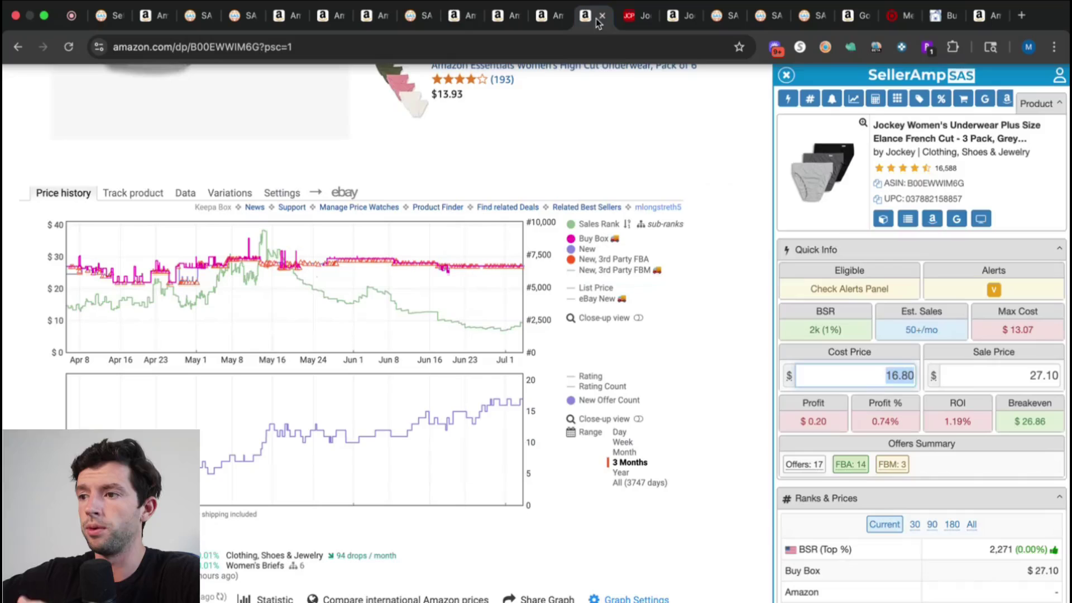
{"action": "type", "text": "-12%"}
{"action": "key", "text": "Return"}
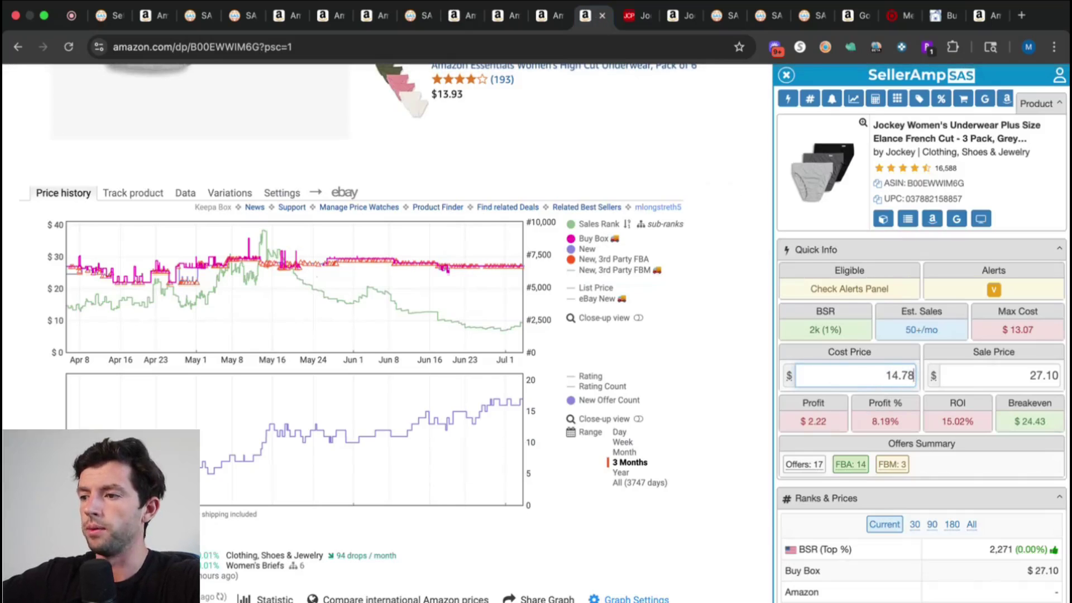
- Close the Jockey 3-pack pages and review the price history of the KONG Comfort Traffic hands-free leash
{"action": "left_click", "coordinate": [602, 16]}
{"action": "left_click", "coordinate": [605, 15]}
{"action": "scroll", "coordinate": [442, 266], "scroll_direction": "down", "scroll_amount": 10}
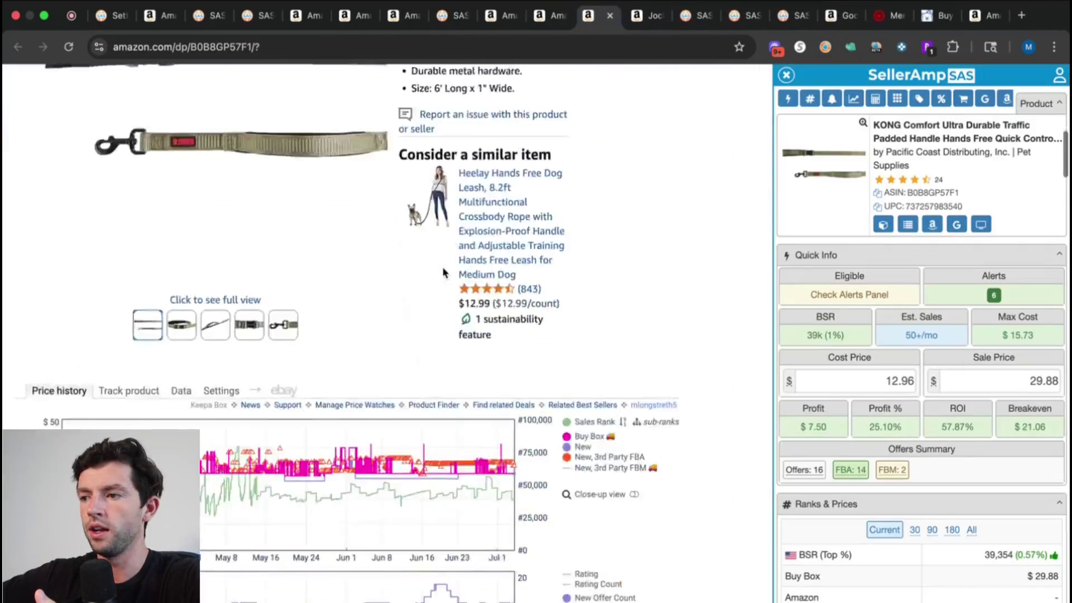
{"action": "scroll", "coordinate": [442, 273], "scroll_direction": "down", "scroll_amount": 5}
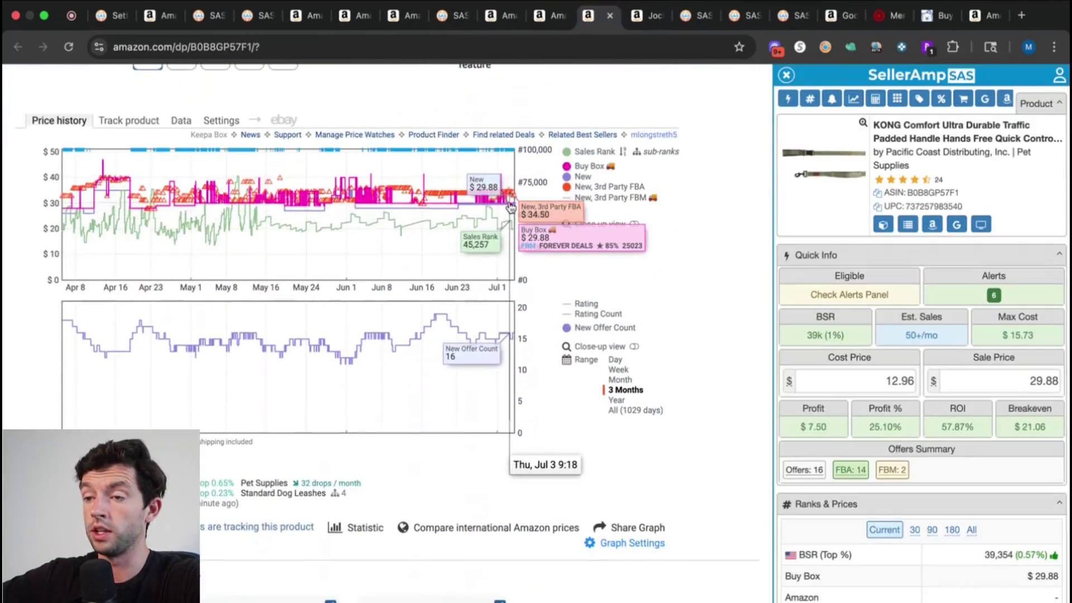
{"action": "scroll", "coordinate": [510, 206], "scroll_direction": "up", "scroll_amount": 5, "text": "ctrl"}
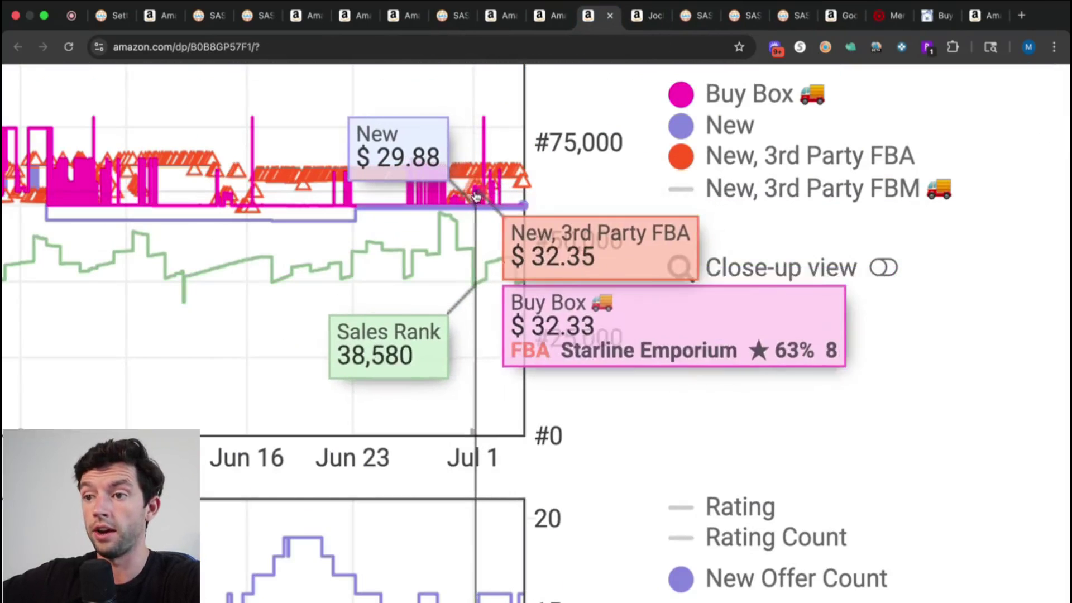
{"action": "scroll", "coordinate": [473, 195], "scroll_direction": "down", "scroll_amount": 5, "text": "ctrl"}
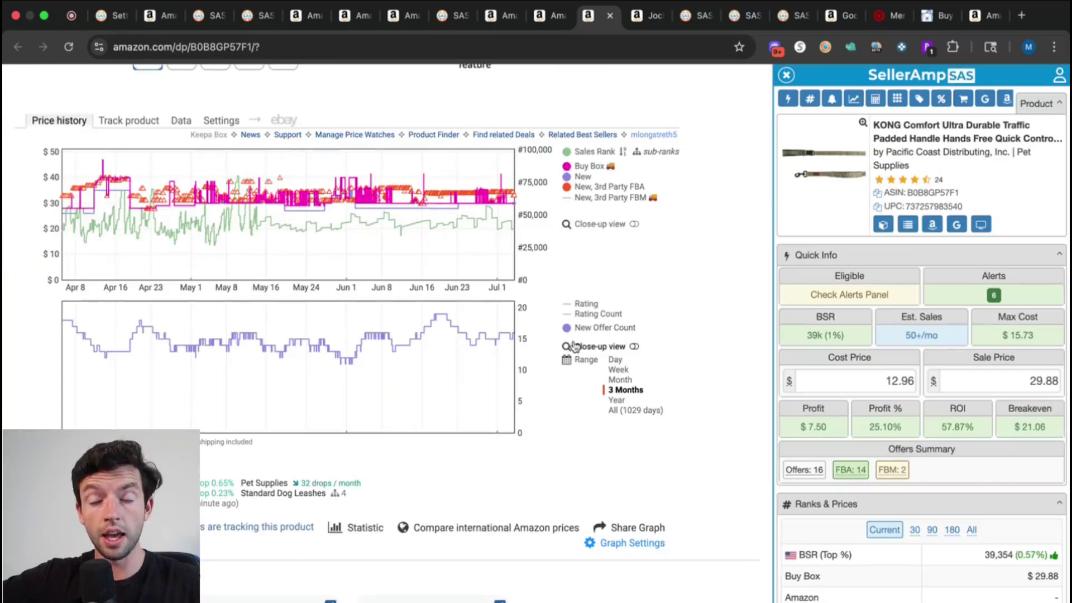
- Set the KONG leash's sale price to 35 in SellerAmp
{"action": "left_click", "coordinate": [1036, 388]}
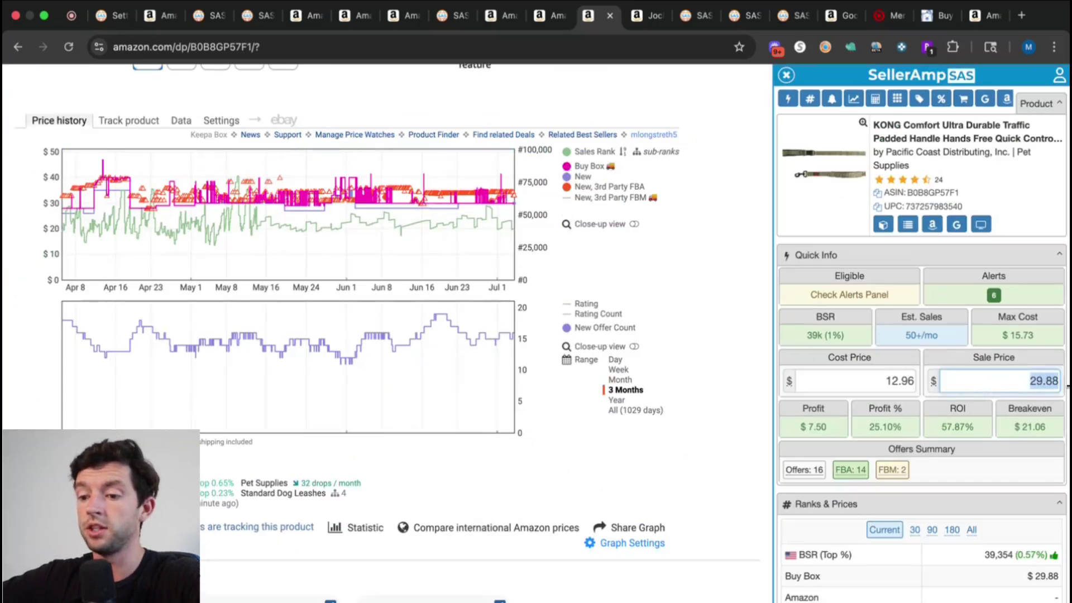
{"action": "type", "text": "35"}
{"action": "key", "text": "Return"}
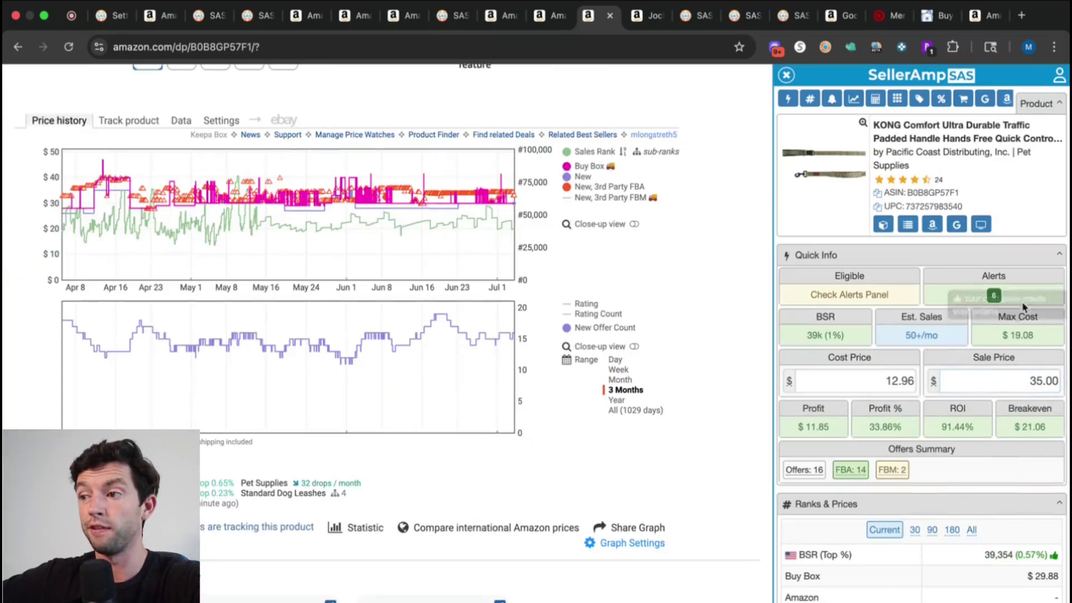
- Search Google for the KONG leash, open PetSmart's listing, and check its price and BOGO 50% promotion
{"action": "left_click", "coordinate": [958, 225]}
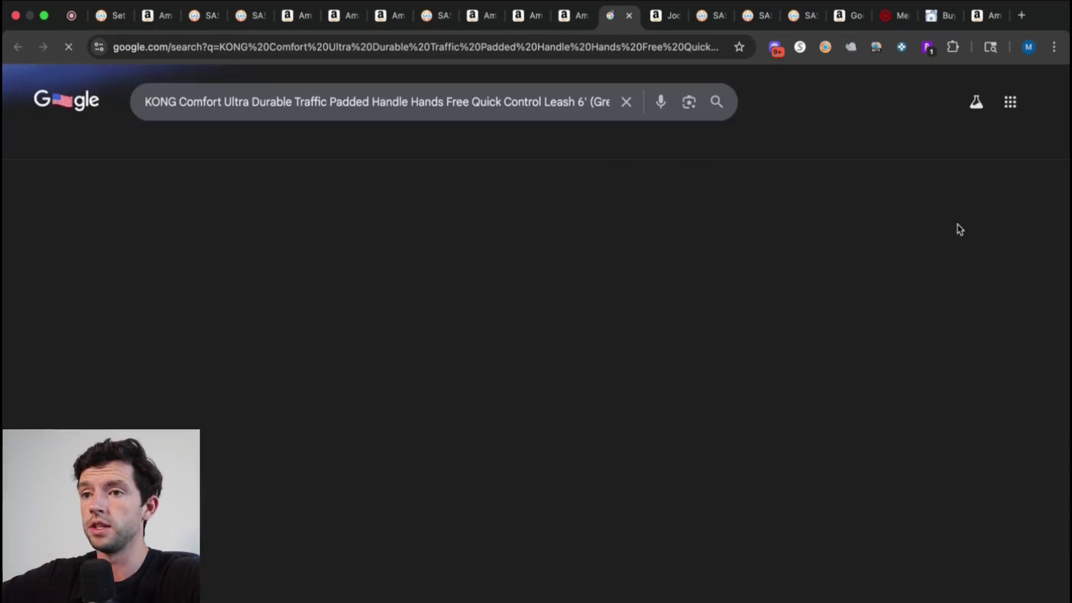
{"action": "left_click", "coordinate": [230, 414]}
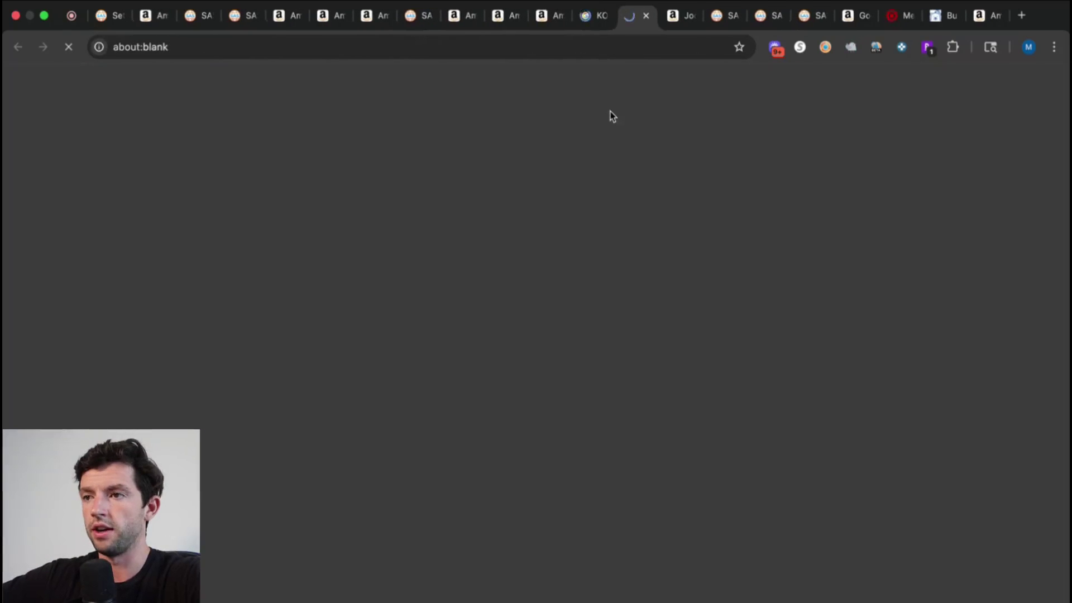
{"action": "left_click", "coordinate": [598, 17]}
{"action": "left_click", "coordinate": [602, 17]}
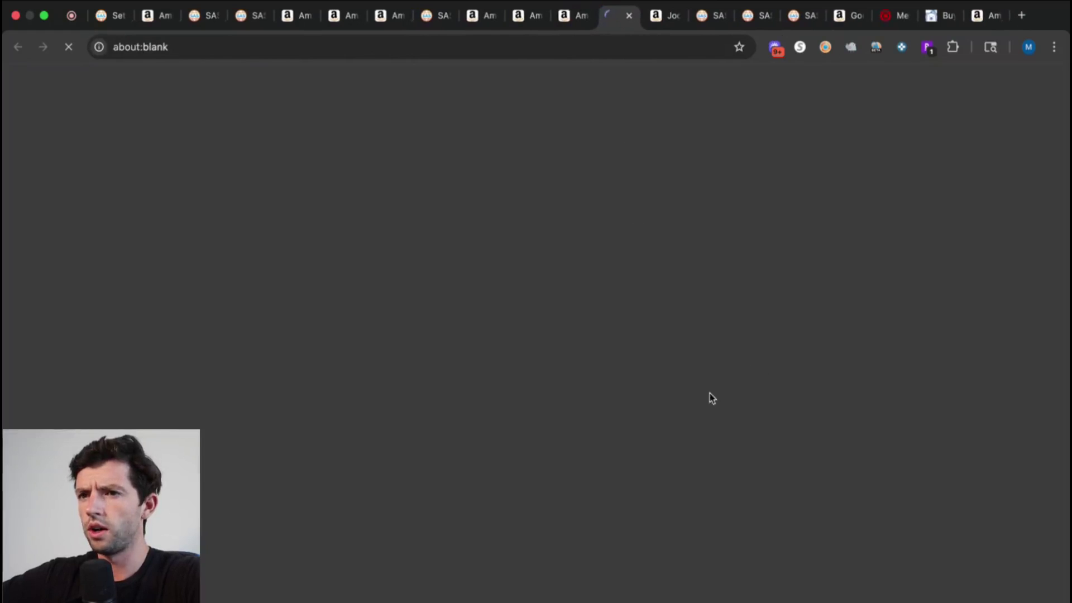
{"action": "scroll", "coordinate": [742, 393], "scroll_direction": "down", "scroll_amount": 2}
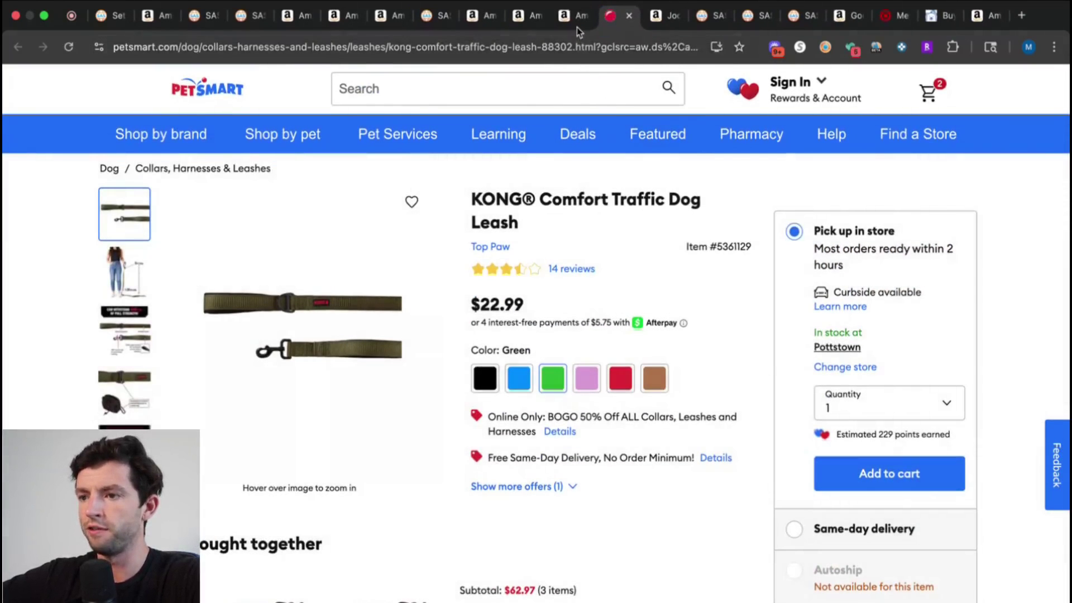
- Set the KONG leash's cost price to 22.9 less 25% in SellerAmp and recheck its price history
{"action": "left_click", "coordinate": [575, 20]}
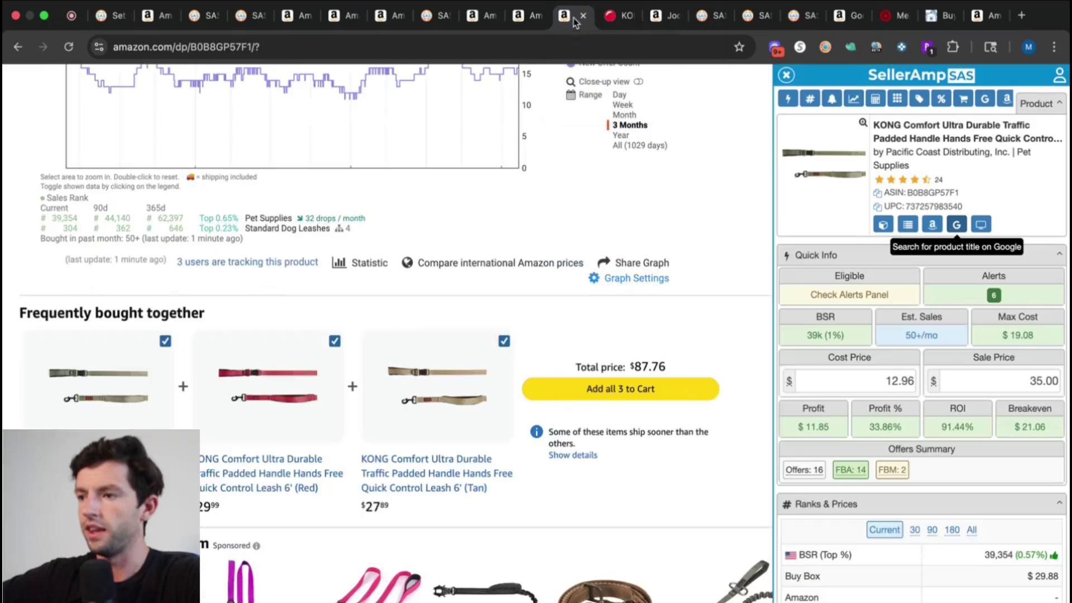
{"action": "left_click", "coordinate": [879, 383]}
{"action": "type", "text": "22.9"}
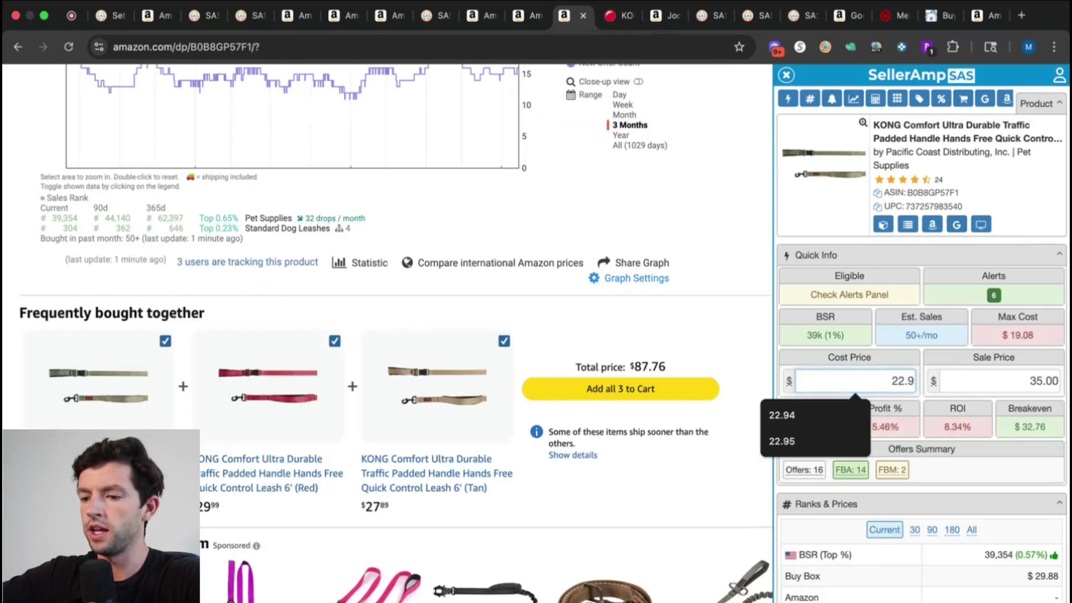
{"action": "type", "text": "-25%"}
{"action": "key", "text": "Return"}
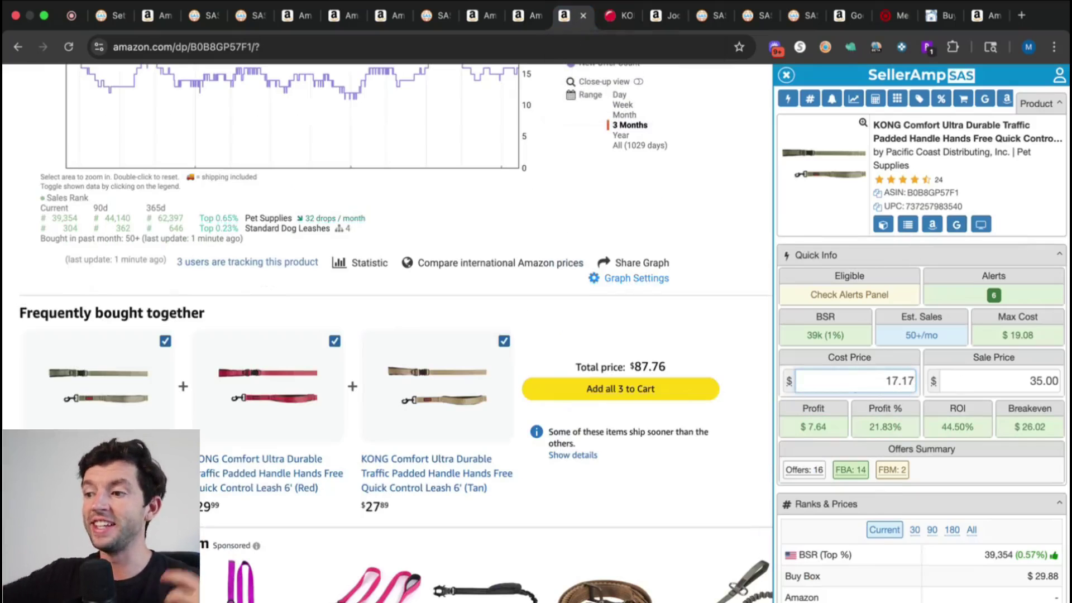
{"action": "scroll", "coordinate": [642, 312], "scroll_direction": "up", "scroll_amount": 5}
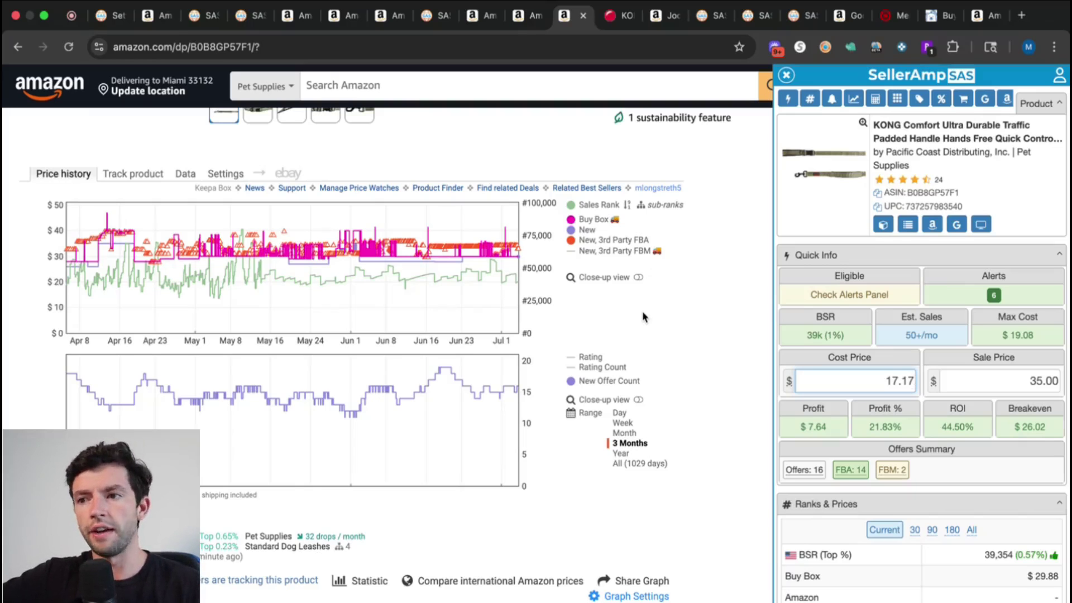
- Close the KONG leash pages and review the price history of Jockey's men's 5" Boxer Brief 4 Pack
{"action": "left_click", "coordinate": [583, 22]}
{"action": "left_click", "coordinate": [583, 21]}
{"action": "scroll", "coordinate": [549, 241], "scroll_direction": "down", "scroll_amount": 10}
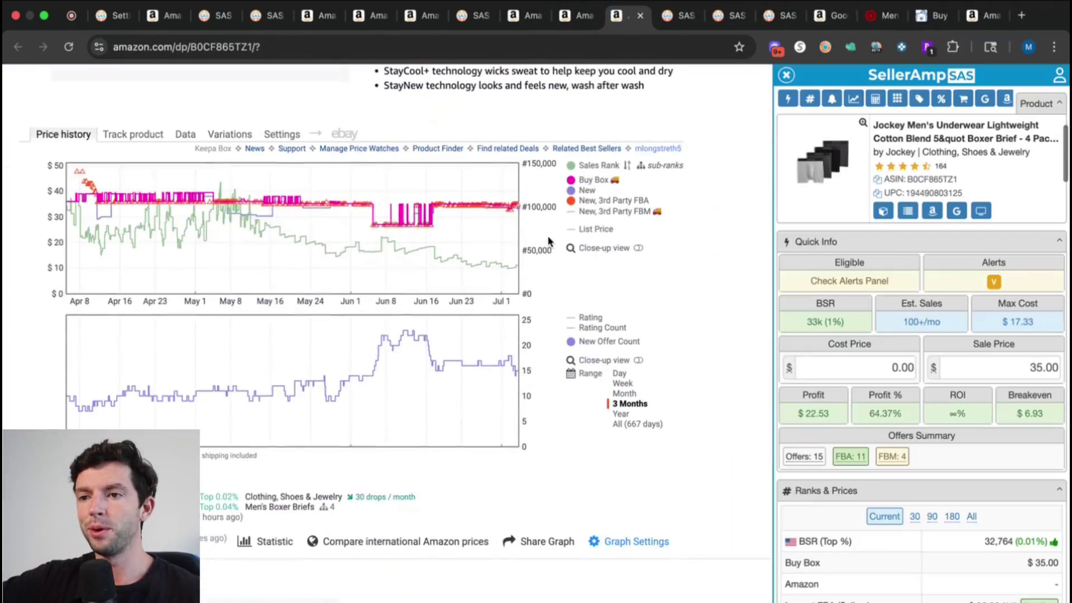
- Open the Charcoal Heather/Trusted Pewter/Quartz Grey/Black variation, review its price history, and dismiss the Boscov's offer
{"action": "left_click", "coordinate": [239, 137]}
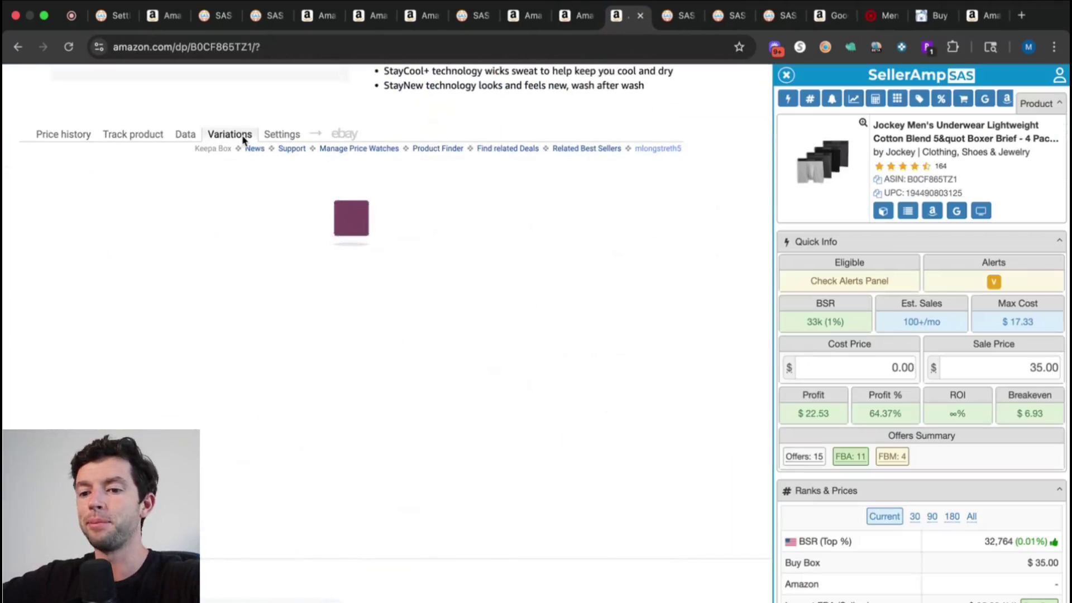
{"action": "scroll", "coordinate": [285, 373], "scroll_direction": "down", "scroll_amount": 3}
{"action": "left_click", "coordinate": [93, 411]}
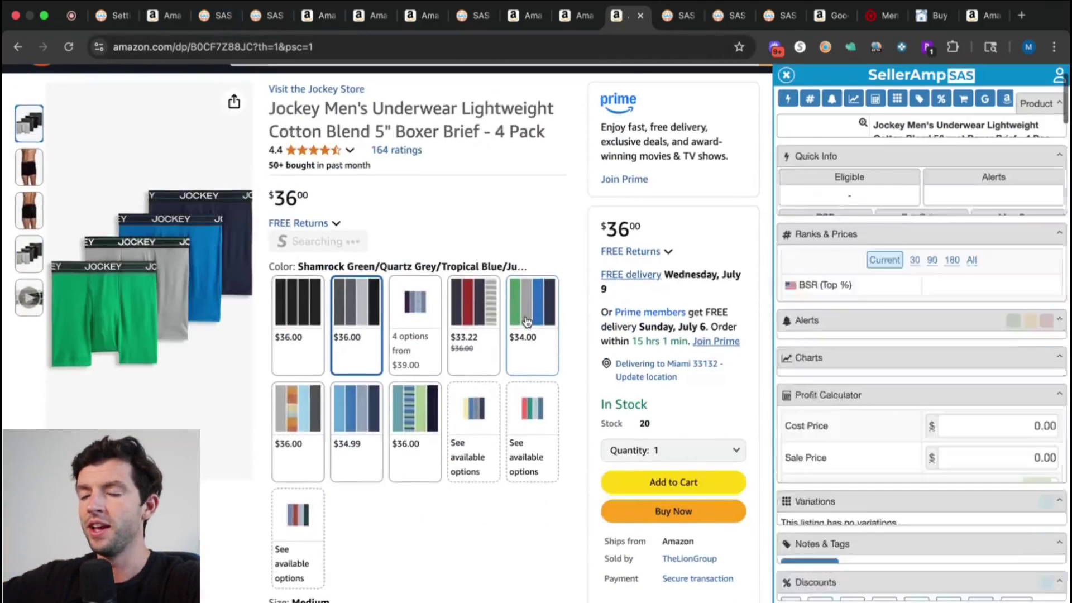
{"action": "scroll", "coordinate": [520, 279], "scroll_direction": "down", "scroll_amount": 15}
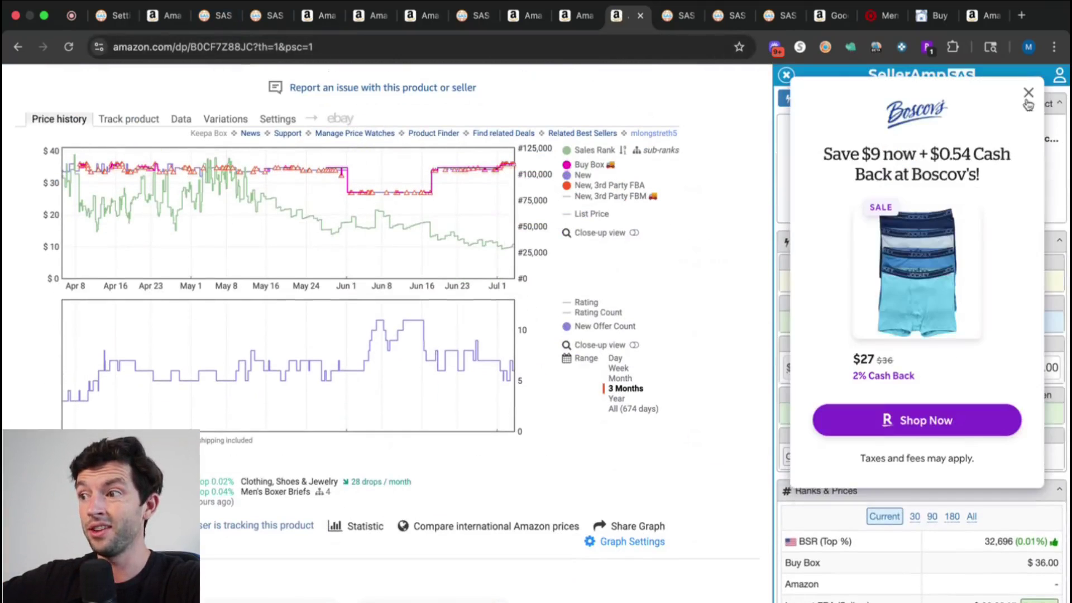
{"action": "left_click", "coordinate": [1028, 93]}
- Search Google for the boxer brief 4 pack and open Jockey.com's Lightweight Cotton Blend 5" listing
{"action": "left_click", "coordinate": [958, 214]}
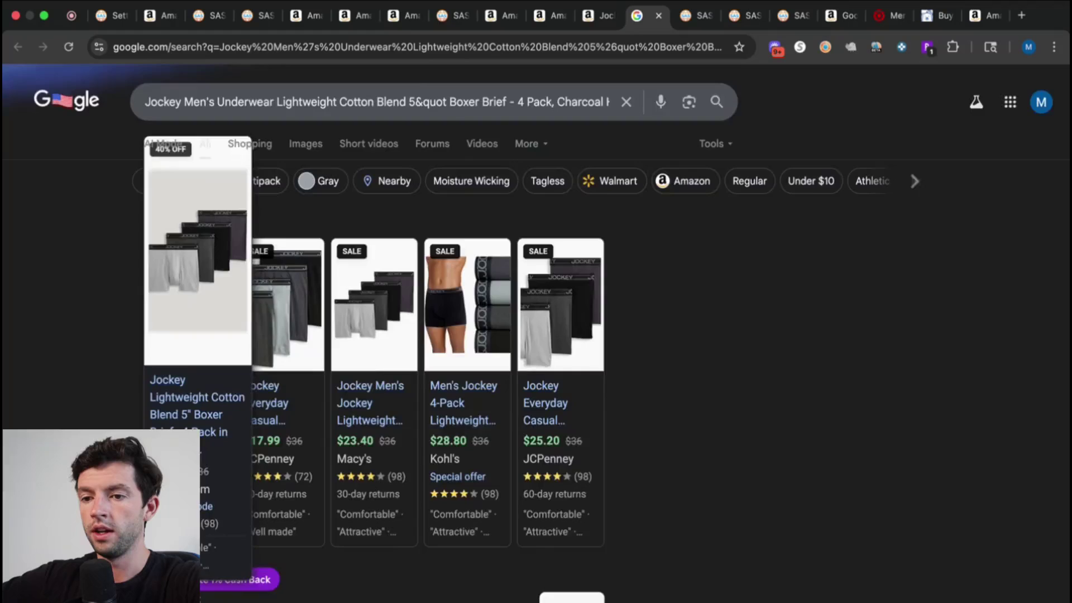
{"action": "left_click", "coordinate": [204, 500]}
{"action": "left_click", "coordinate": [521, 471]}
{"action": "left_click", "coordinate": [199, 400]}
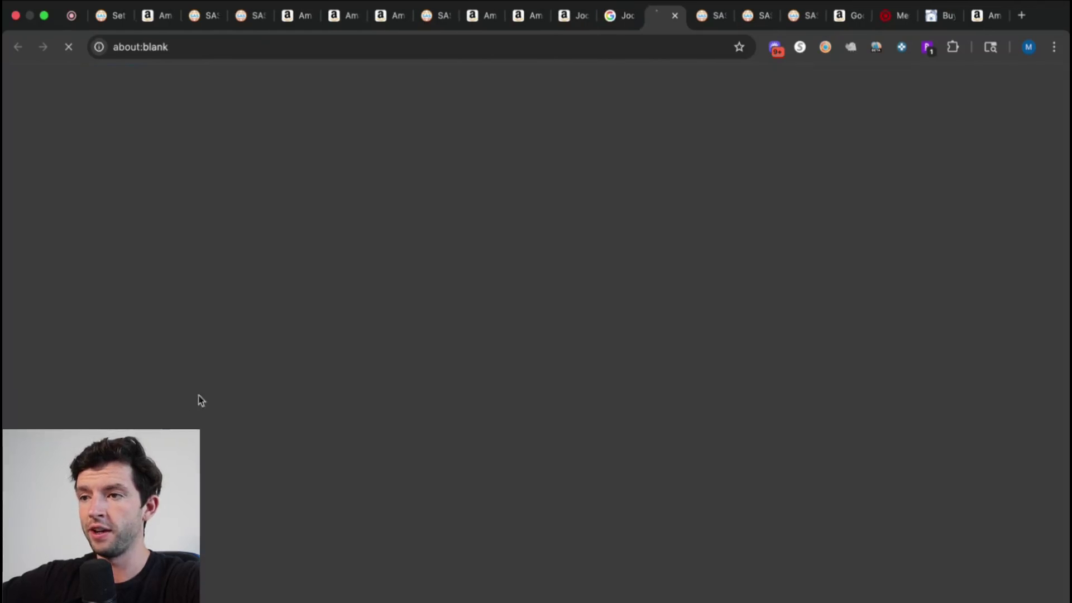
- Open JCPenney's Jockey 4 Pack Long Leg Boxer Briefs listing, compare it with the Amazon variation, and close it
{"action": "left_click", "coordinate": [609, 15]}
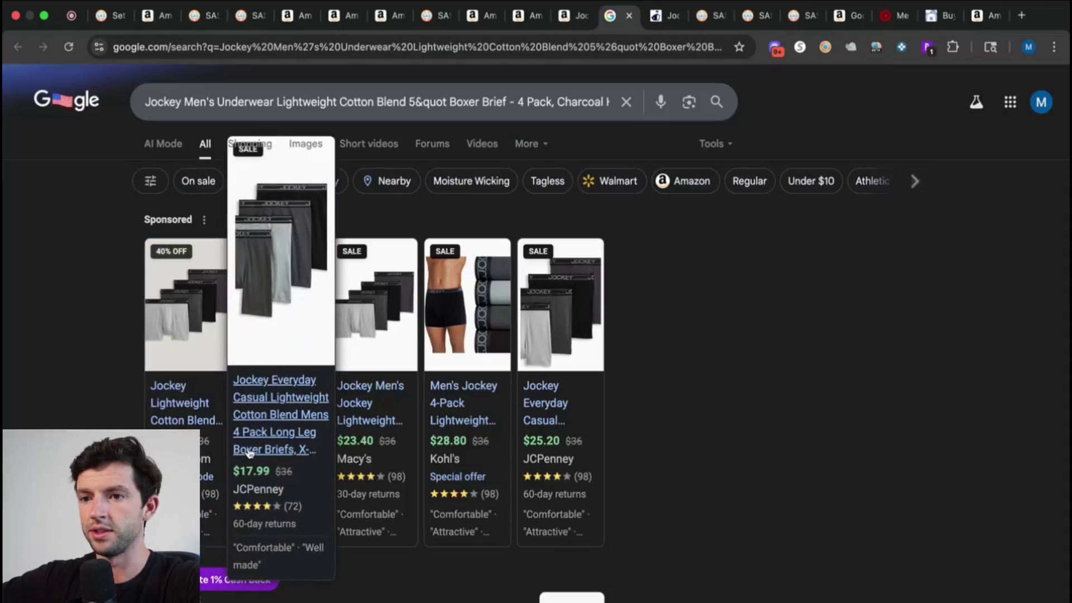
{"action": "left_click", "coordinate": [252, 446]}
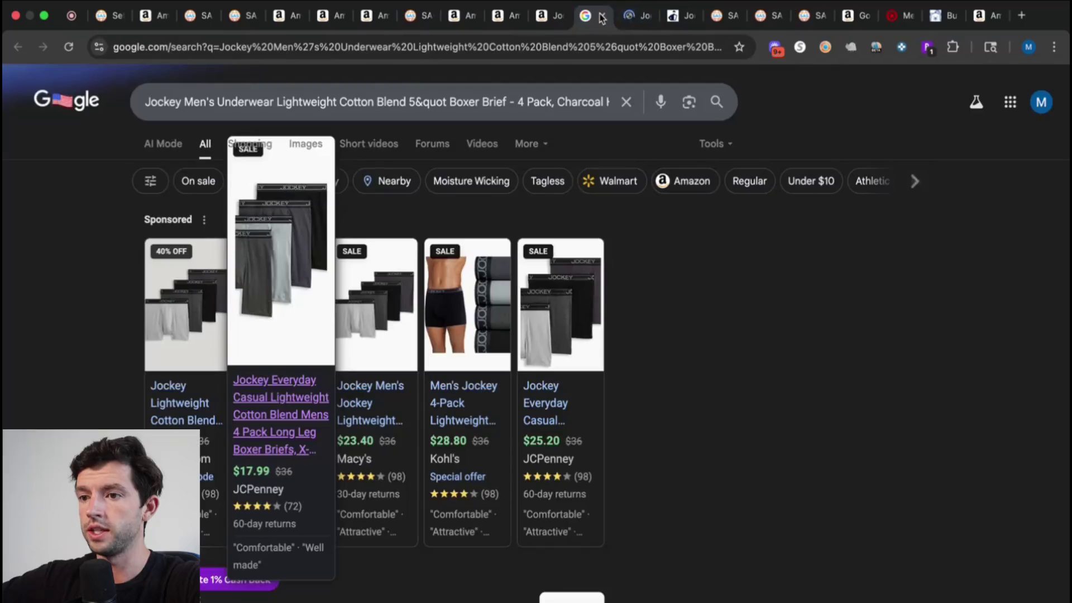
{"action": "left_click", "coordinate": [252, 446]}
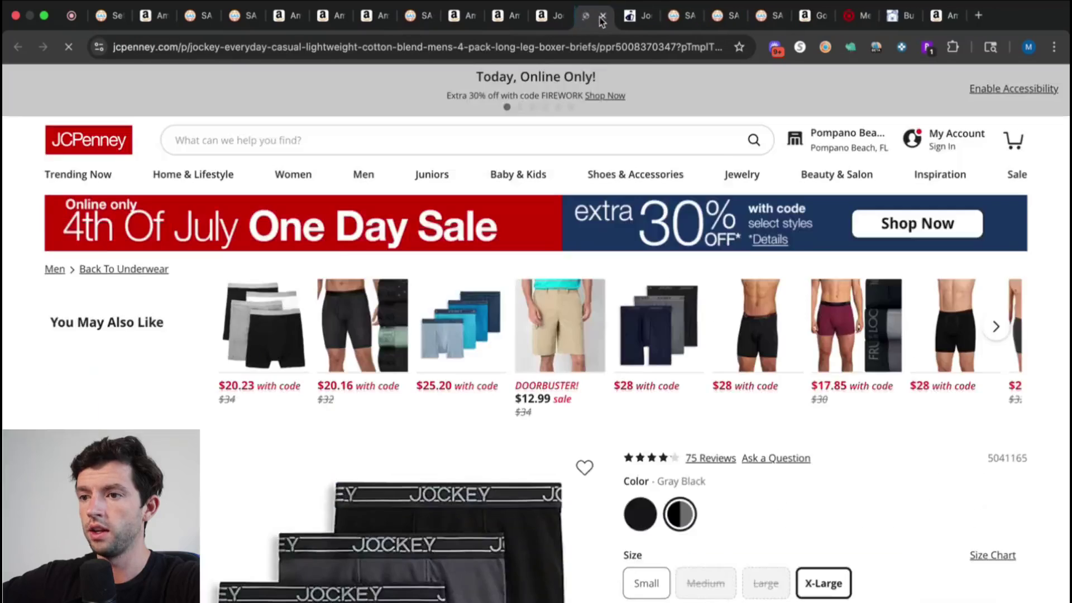
{"action": "scroll", "coordinate": [645, 318], "scroll_direction": "down", "scroll_amount": 3}
{"action": "scroll", "coordinate": [645, 319], "scroll_direction": "down", "scroll_amount": 2}
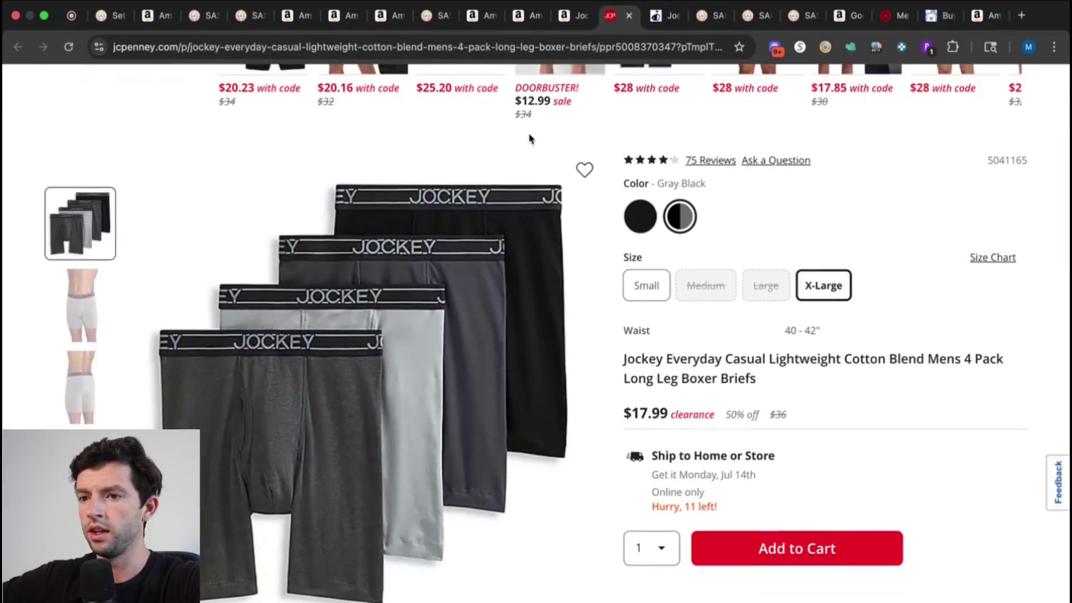
{"action": "left_click", "coordinate": [565, 15]}
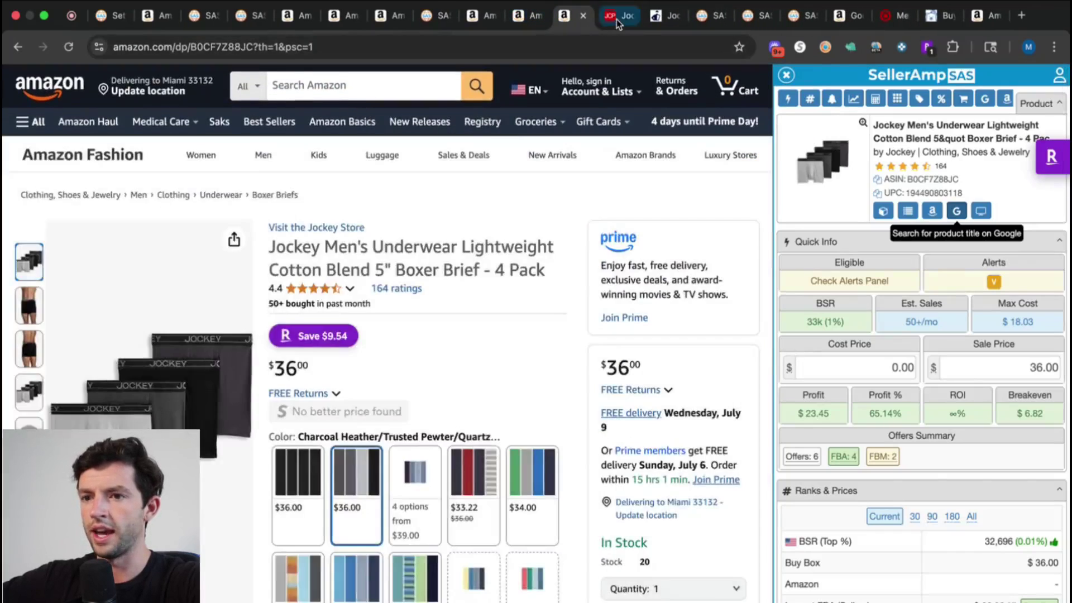
{"action": "left_click", "coordinate": [616, 17]}
{"action": "left_click", "coordinate": [628, 18]}
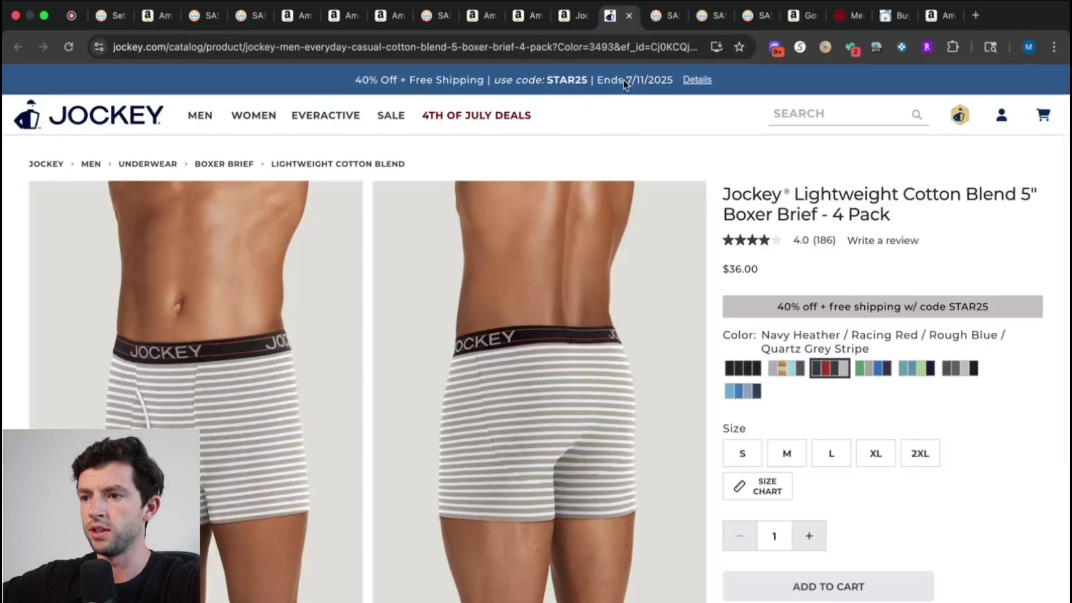
- Check Jockey.com's promotion and colours for the boxer briefs, and set the cost price to 36 less 40% in SellerAmp
{"action": "left_click", "coordinate": [944, 192]}
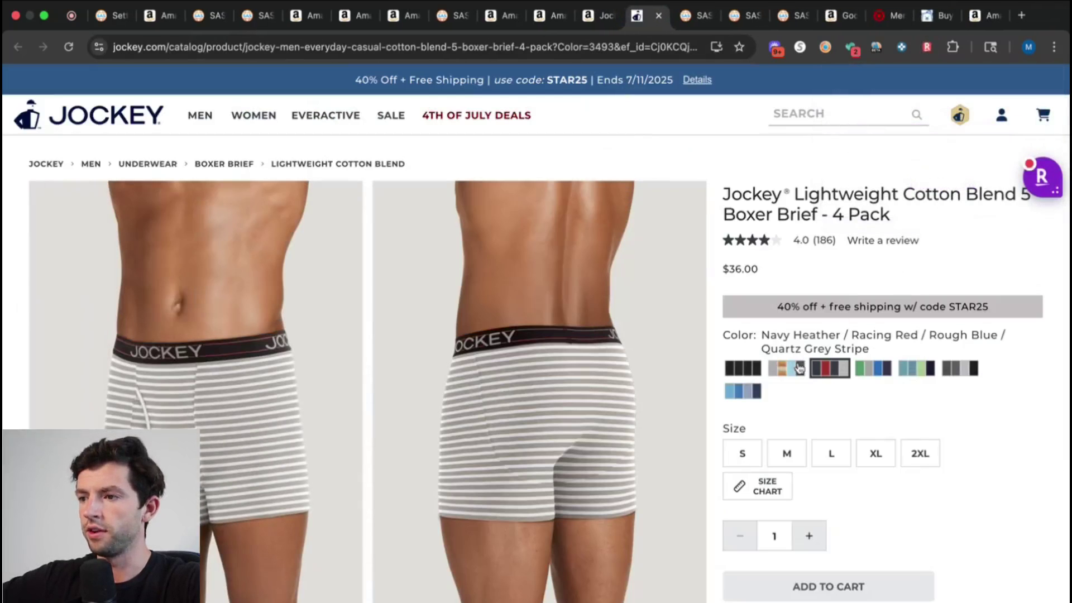
{"action": "left_click", "coordinate": [588, 16]}
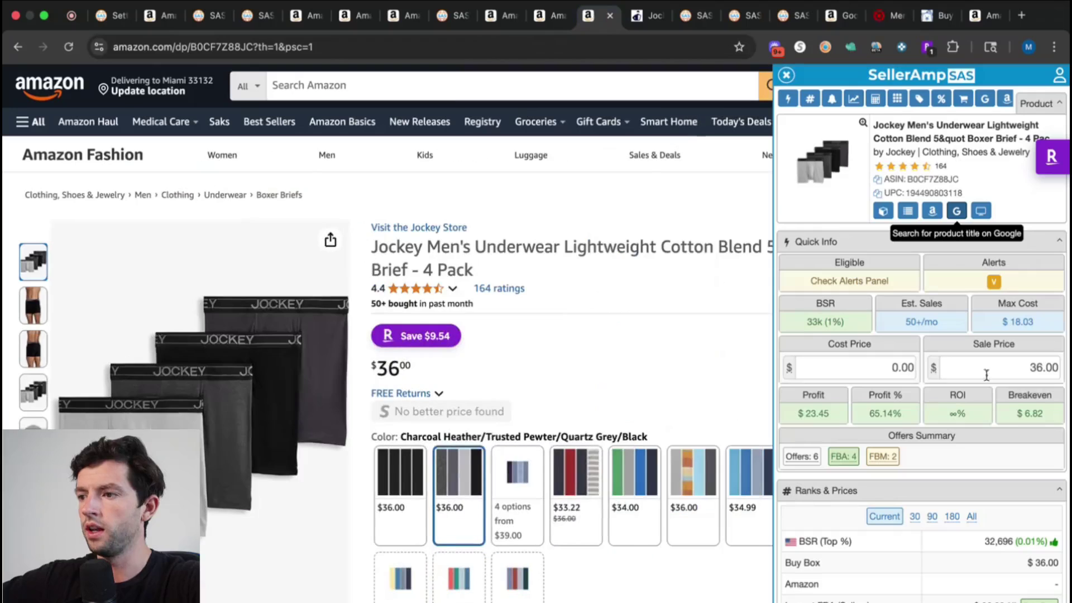
{"action": "type", "text": "36-40"}
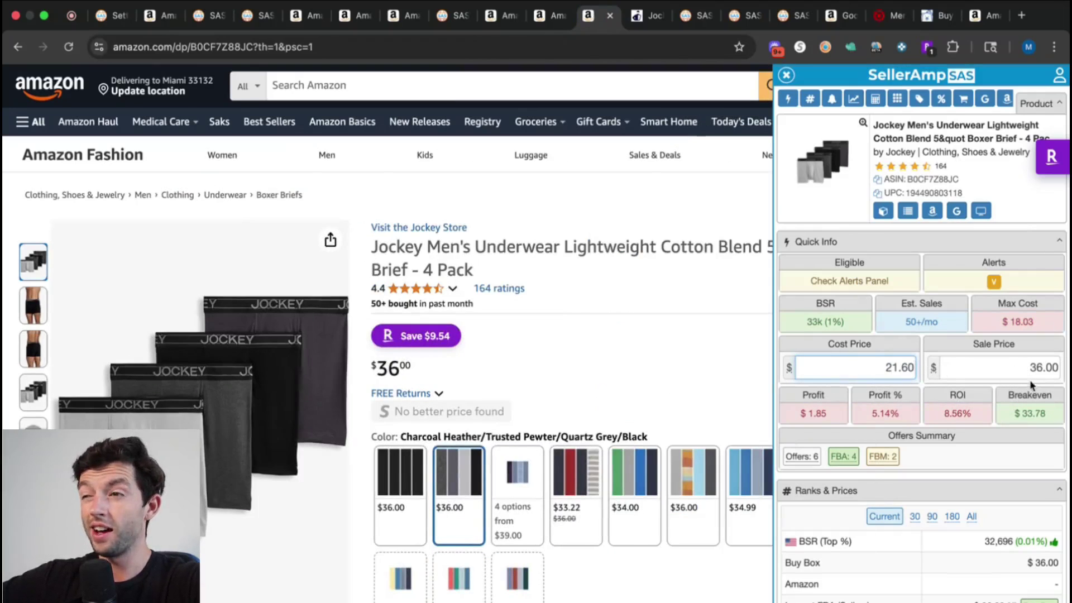
- Close the Jockey boxer brief pages and review the price history of the KONG Ultra Durable Waste Bag Harness (Large, Black)
{"action": "double_click", "coordinate": [609, 17]}
{"action": "left_click", "coordinate": [539, 16]}
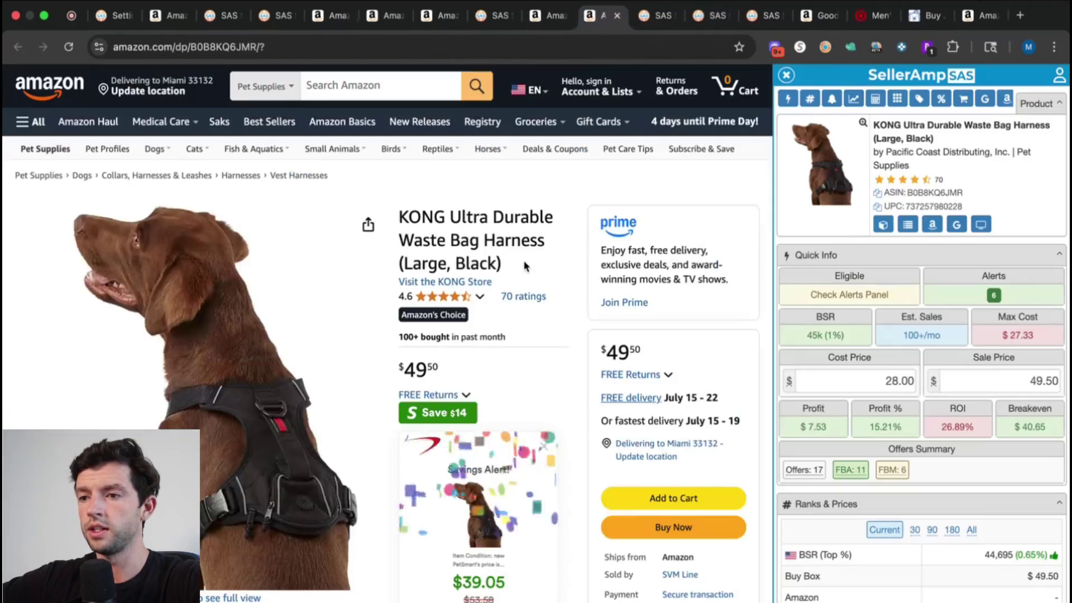
{"action": "scroll", "coordinate": [524, 261], "scroll_direction": "down", "scroll_amount": 5}
{"action": "scroll", "coordinate": [523, 261], "scroll_direction": "down", "scroll_amount": 8}
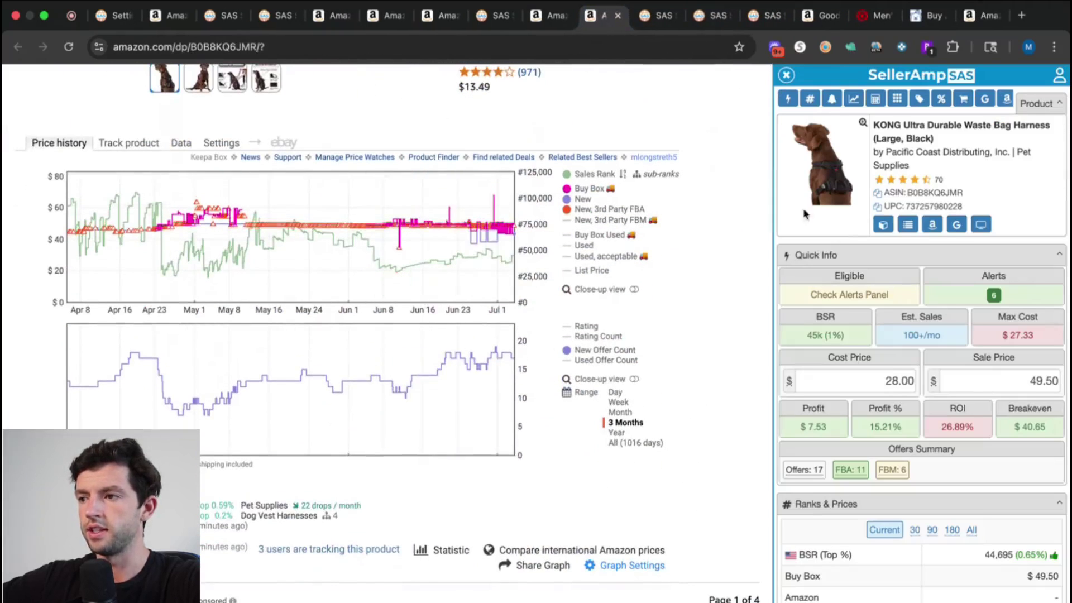
- Search Google for the black KONG waste bag harness and set its cost price to 26.25 in SellerAmp
{"action": "left_click", "coordinate": [957, 224]}
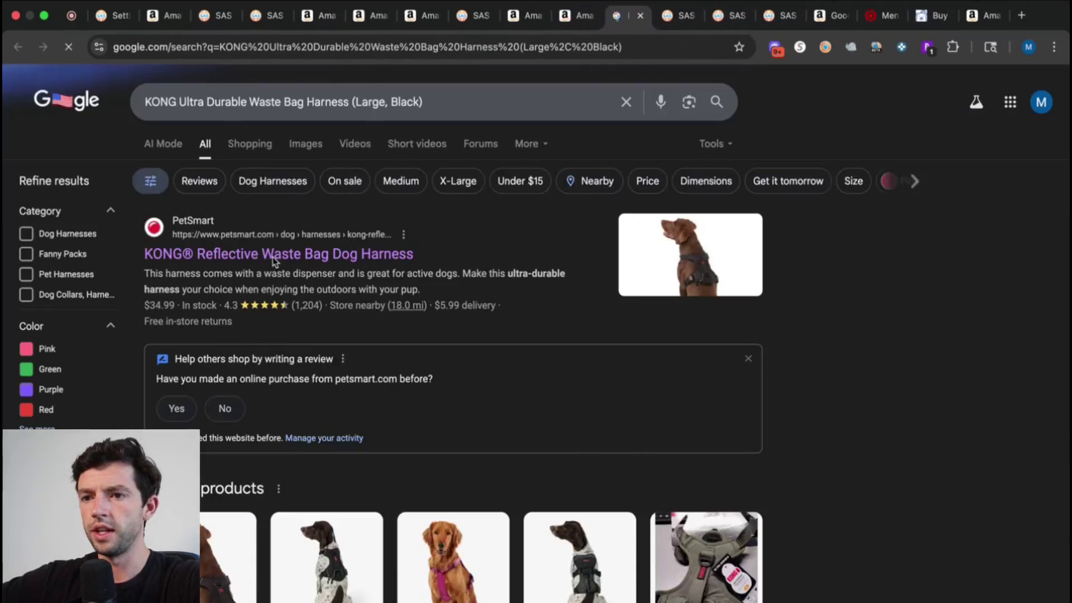
{"action": "left_click", "coordinate": [577, 16]}
{"action": "left_click", "coordinate": [893, 381]}
{"action": "type", "text": "35"}
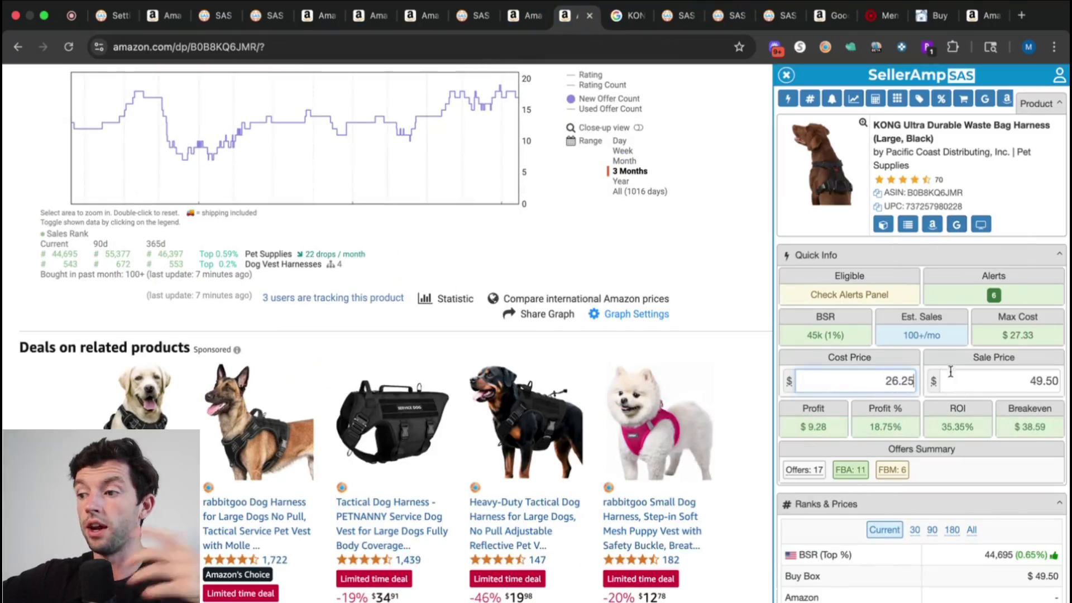
{"action": "scroll", "coordinate": [678, 369], "scroll_direction": "up", "scroll_amount": 3}
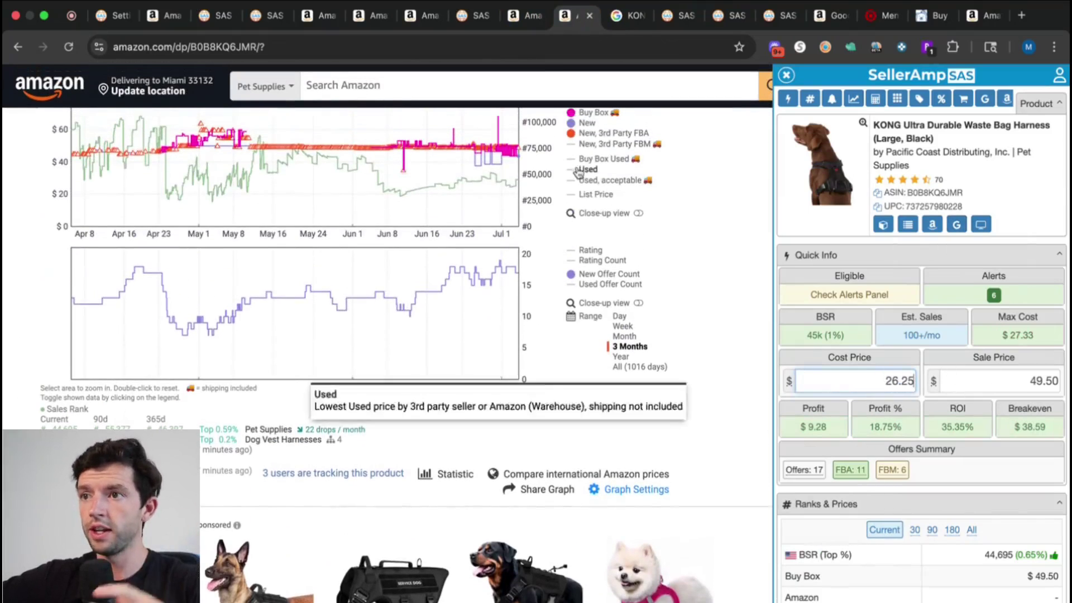
- Close the black harness pages and review the price history of the KONG Ultra Durable Waste Bag Harness (Large, Pink)
{"action": "left_click", "coordinate": [589, 16]}
{"action": "left_click", "coordinate": [589, 15]}
{"action": "left_click", "coordinate": [528, 17]}
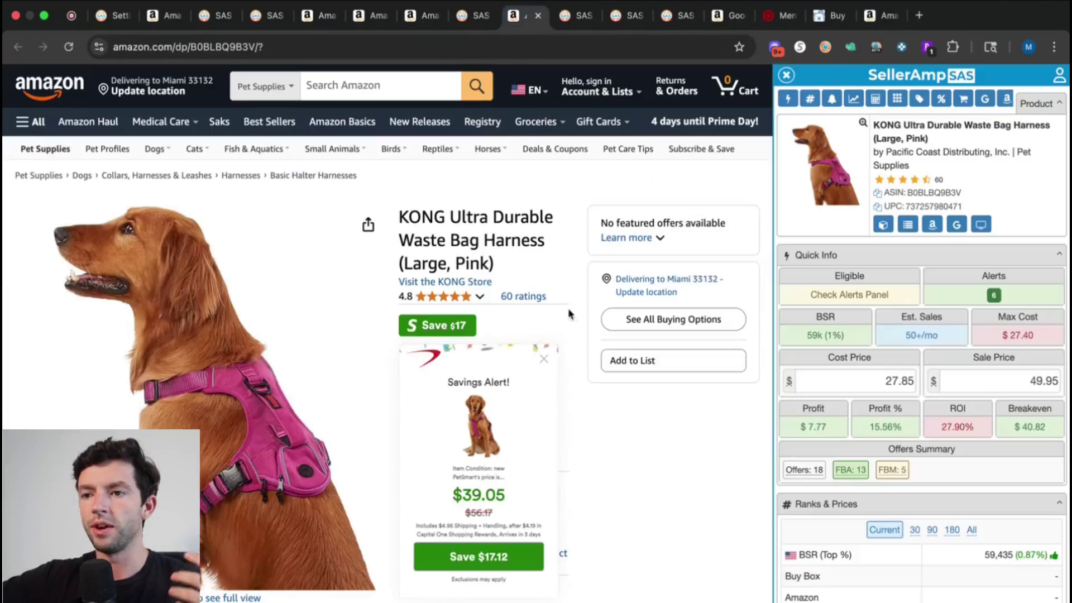
{"action": "scroll", "coordinate": [569, 324], "scroll_direction": "down", "scroll_amount": 10}
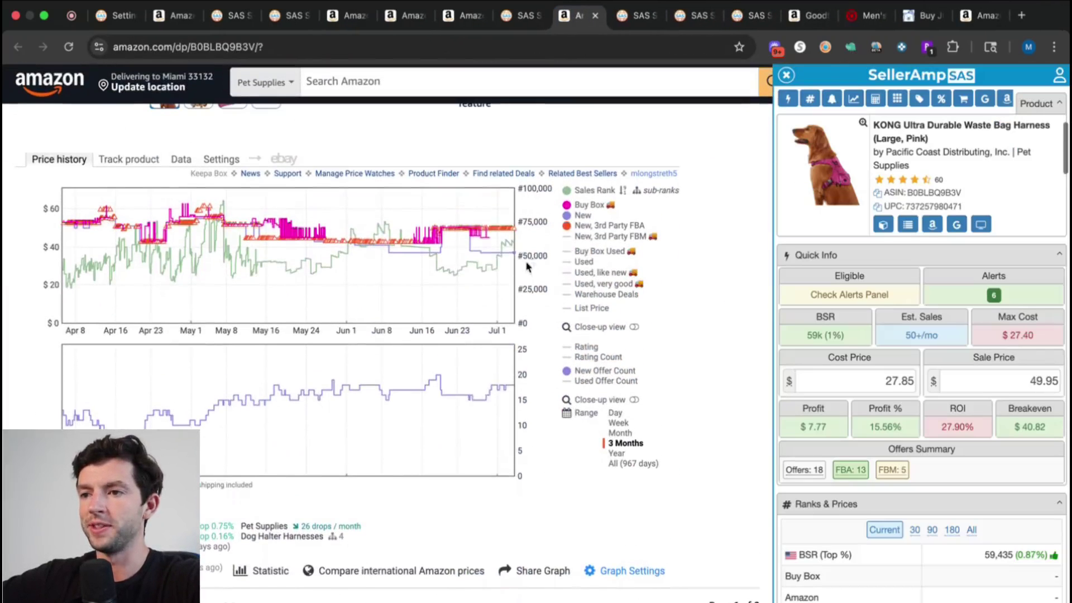
- Search Google for the pink harness, open PetSmart's KONG Reflective Waste Bag Dog Harness listing, and select the pink colour
{"action": "left_click", "coordinate": [956, 225]}
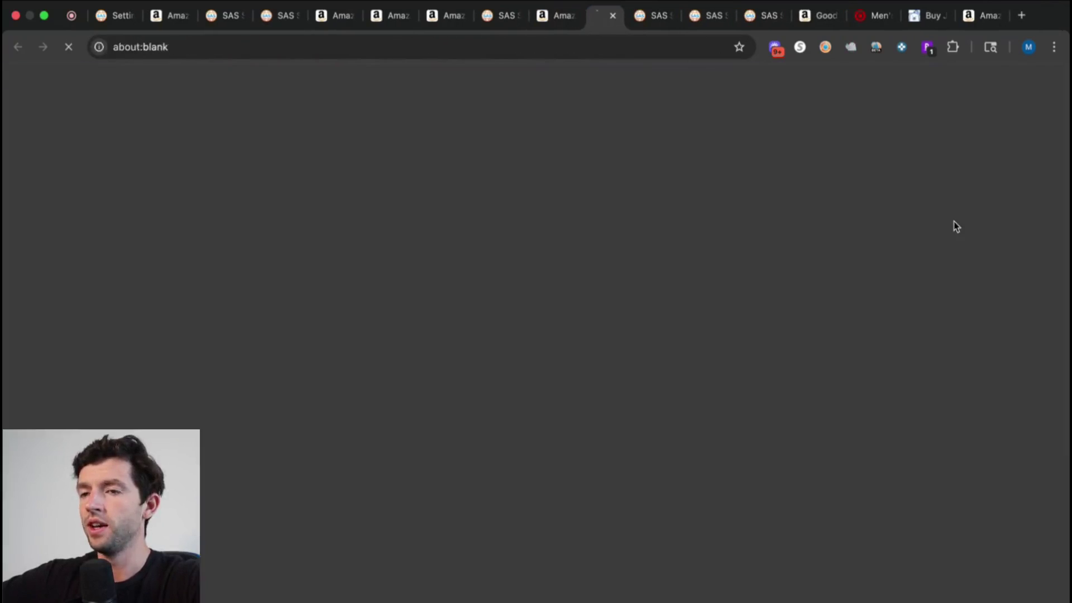
{"action": "left_click", "coordinate": [193, 380]}
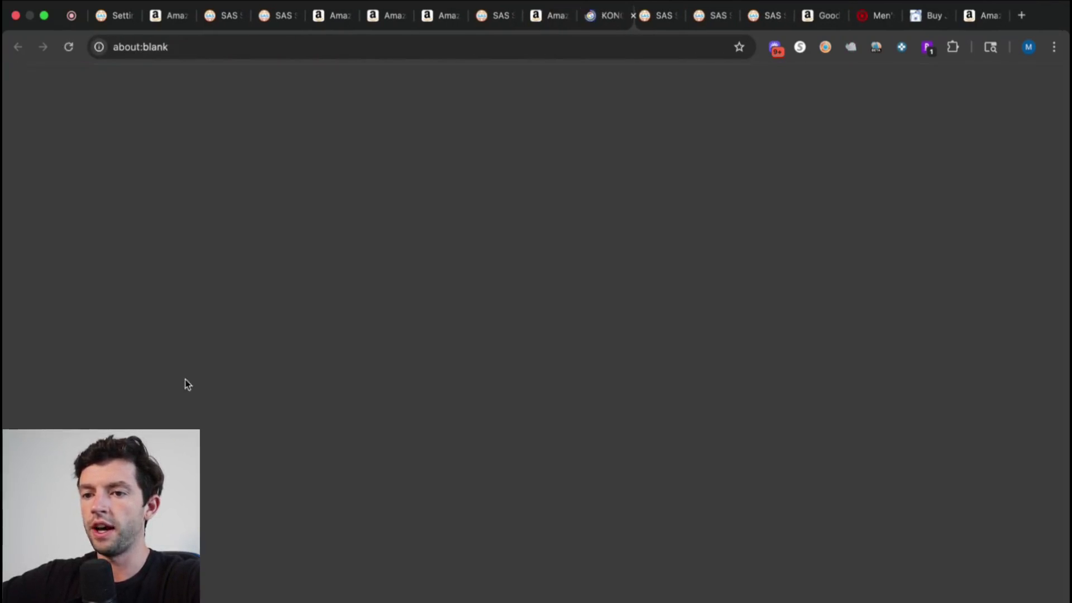
{"action": "left_click", "coordinate": [586, 18]}
{"action": "left_click", "coordinate": [586, 17]}
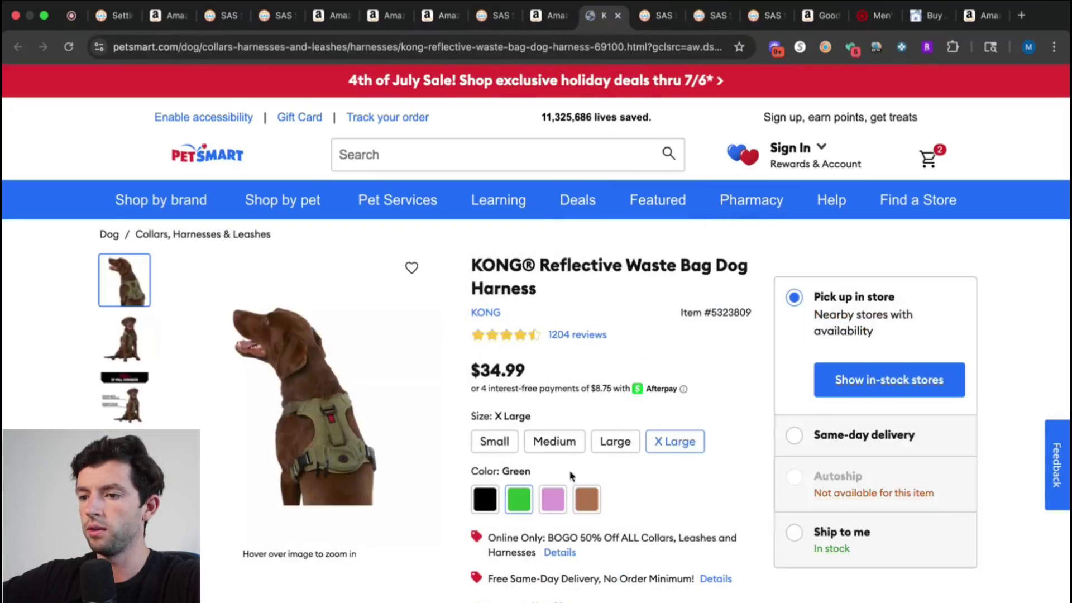
{"action": "left_click", "coordinate": [563, 492]}
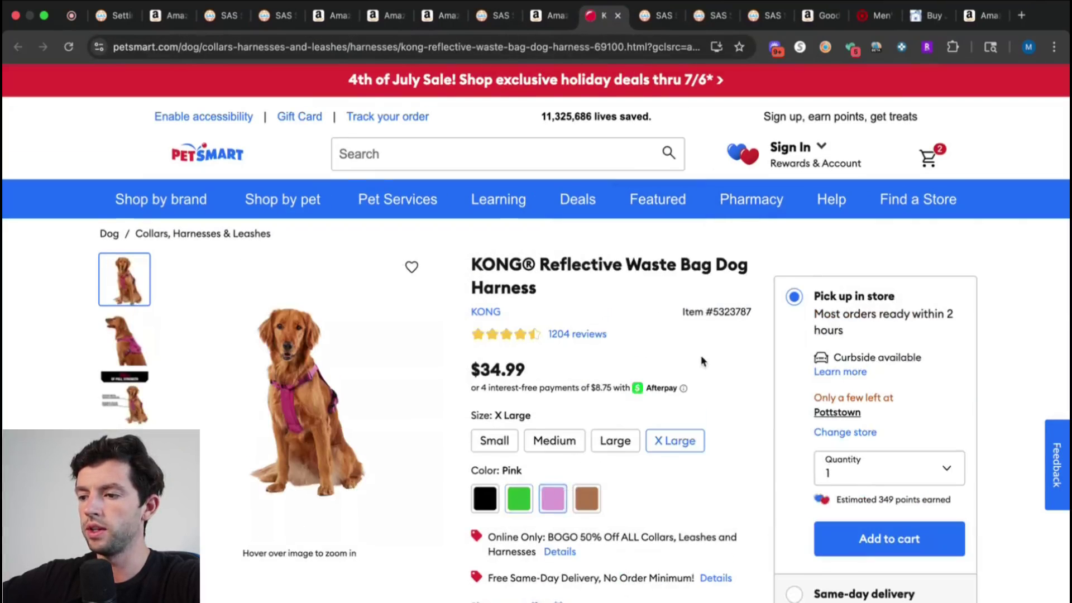
- Set the pink harness's cost price to 26.25 in SellerAmp and look over its Amazon listing again
{"action": "left_click", "coordinate": [551, 23]}
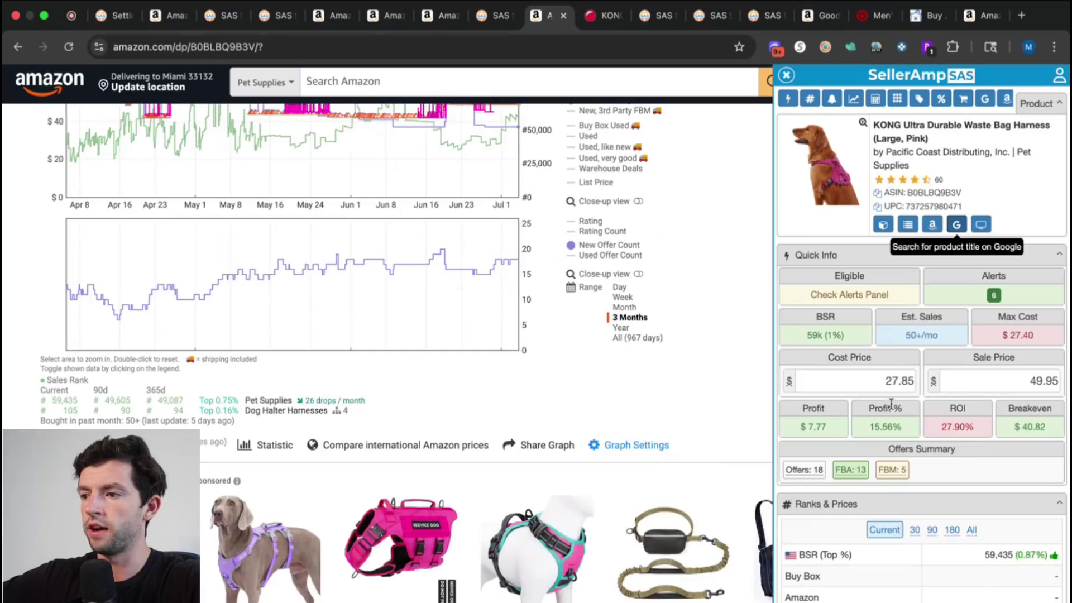
{"action": "left_click", "coordinate": [896, 386]}
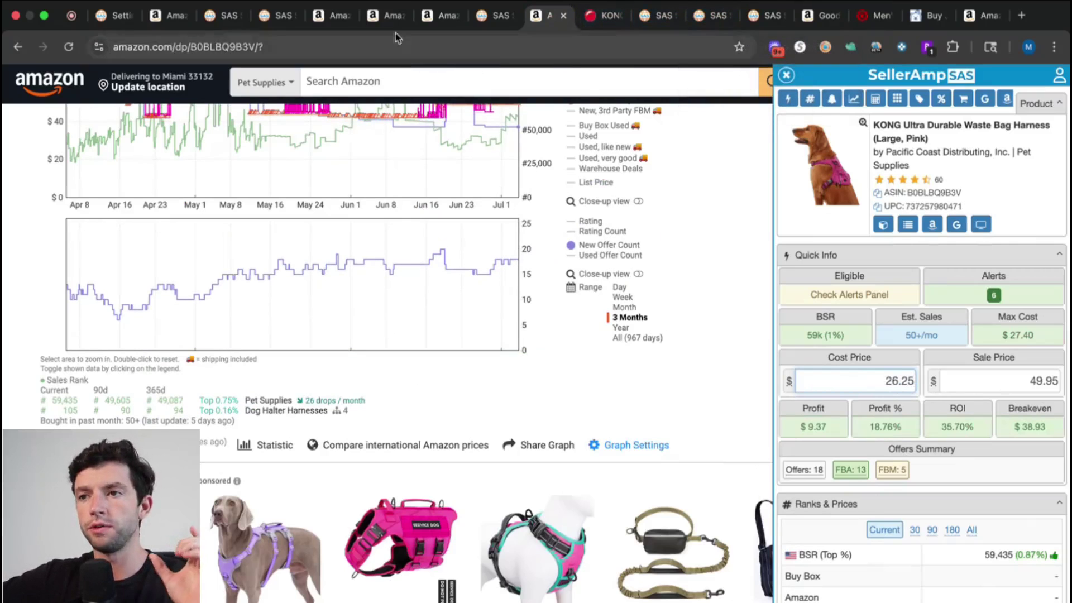
{"action": "left_click", "coordinate": [647, 22]}
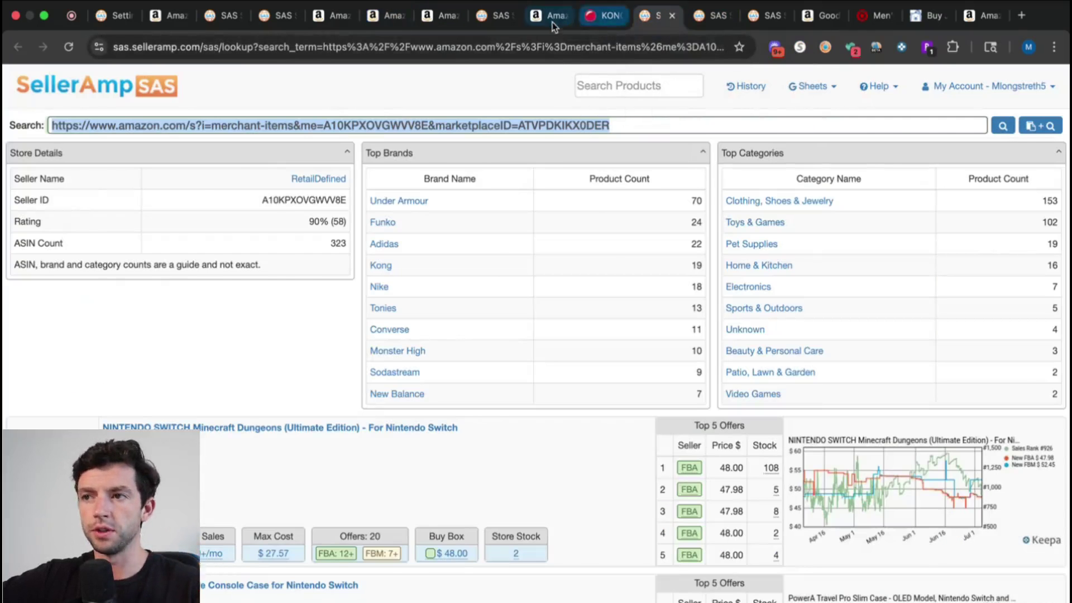
{"action": "left_click", "coordinate": [552, 22]}
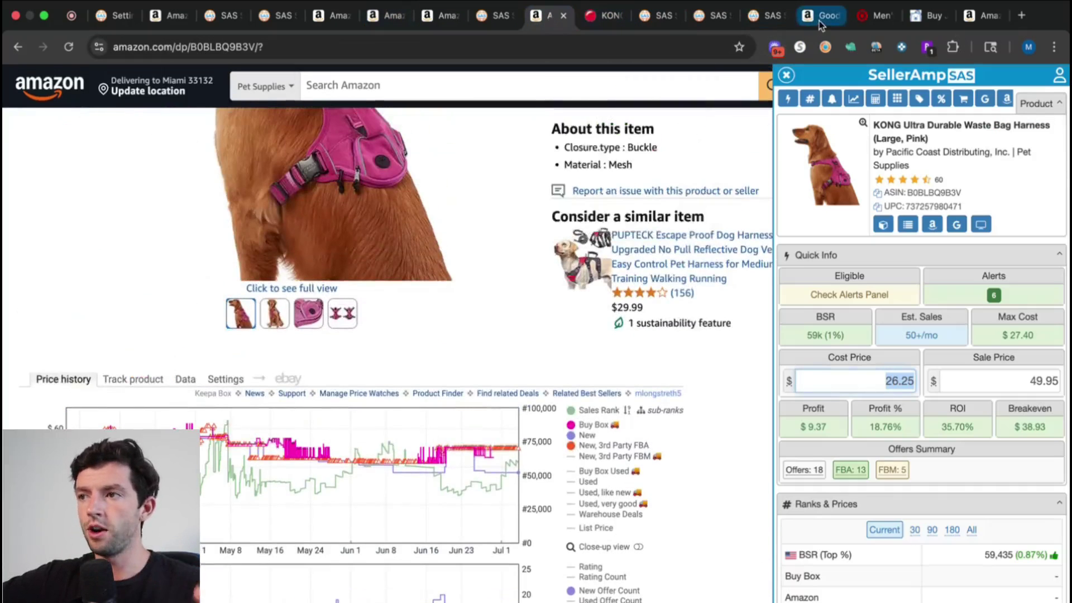
- Review the price history and product listing of the Goodfellow & Co men's boxer briefs (Black, Medium)
{"action": "left_click", "coordinate": [819, 21]}
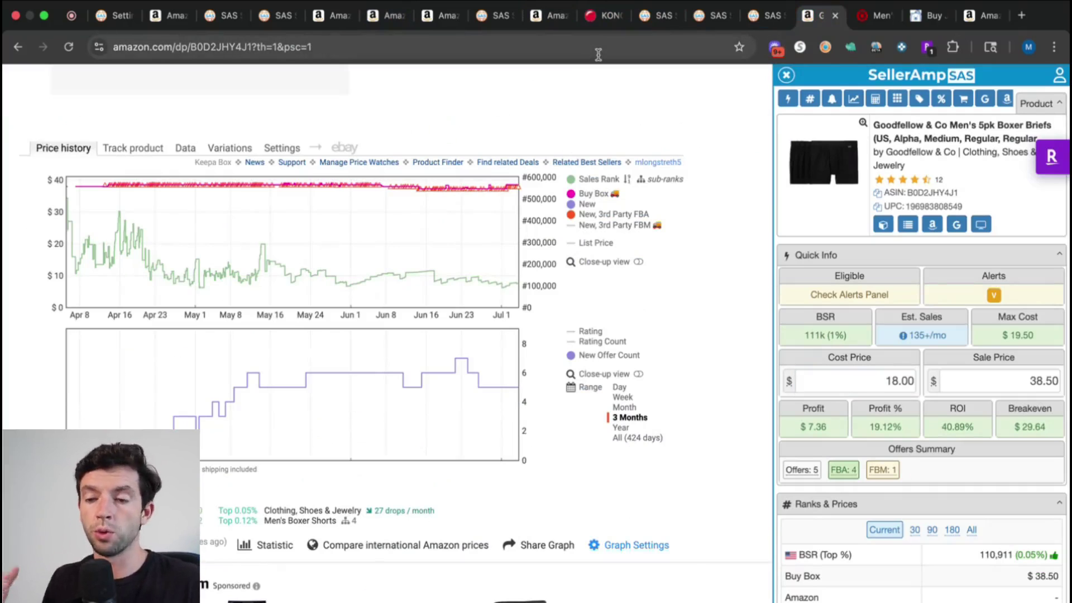
{"action": "scroll", "coordinate": [311, 134], "scroll_direction": "up", "scroll_amount": 3}
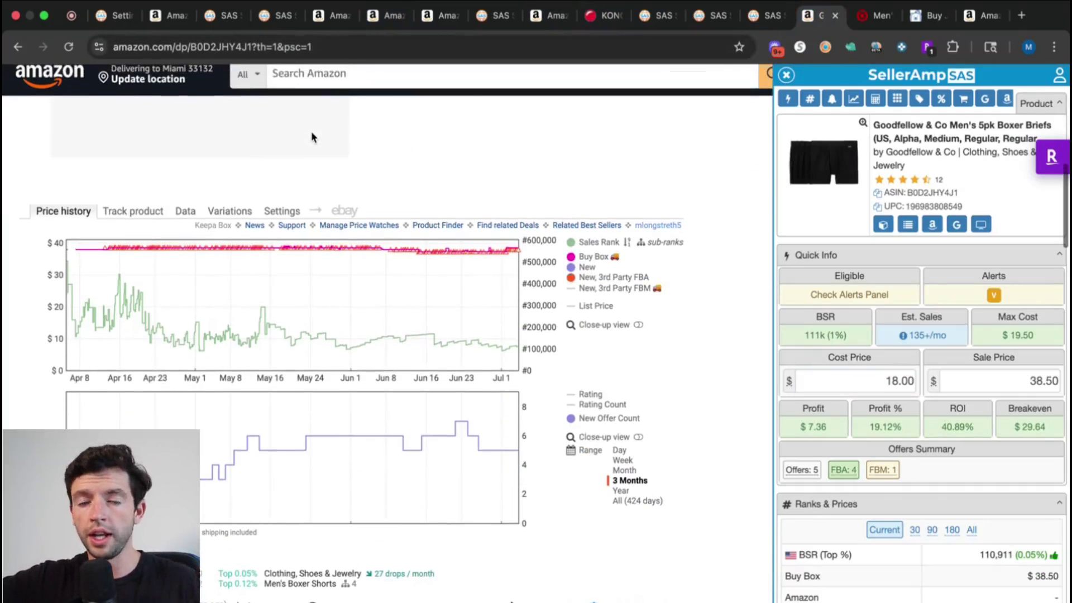
{"action": "scroll", "coordinate": [311, 131], "scroll_direction": "up", "scroll_amount": 10}
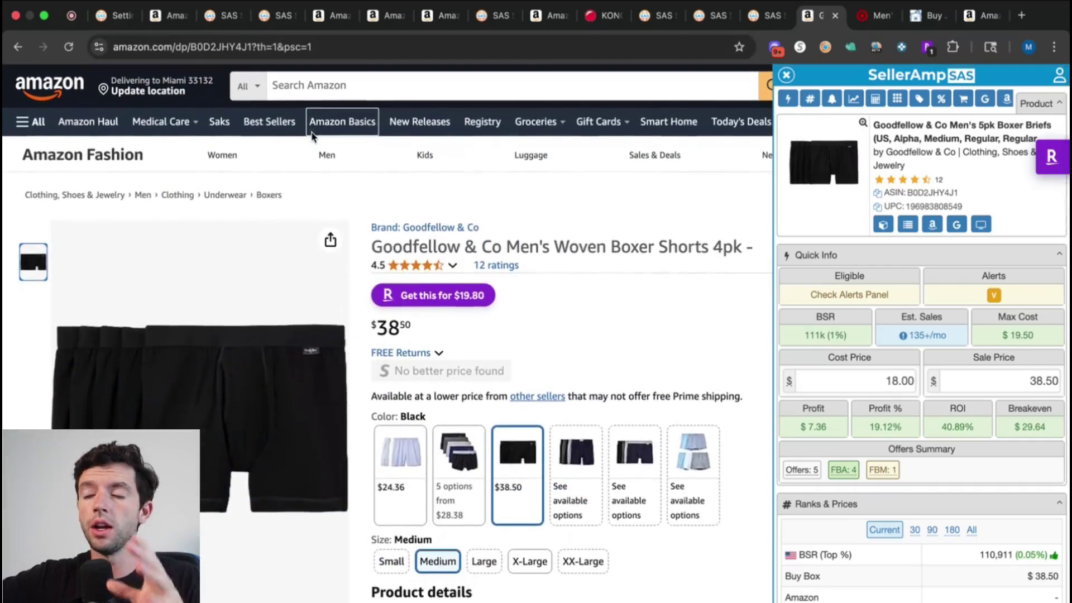